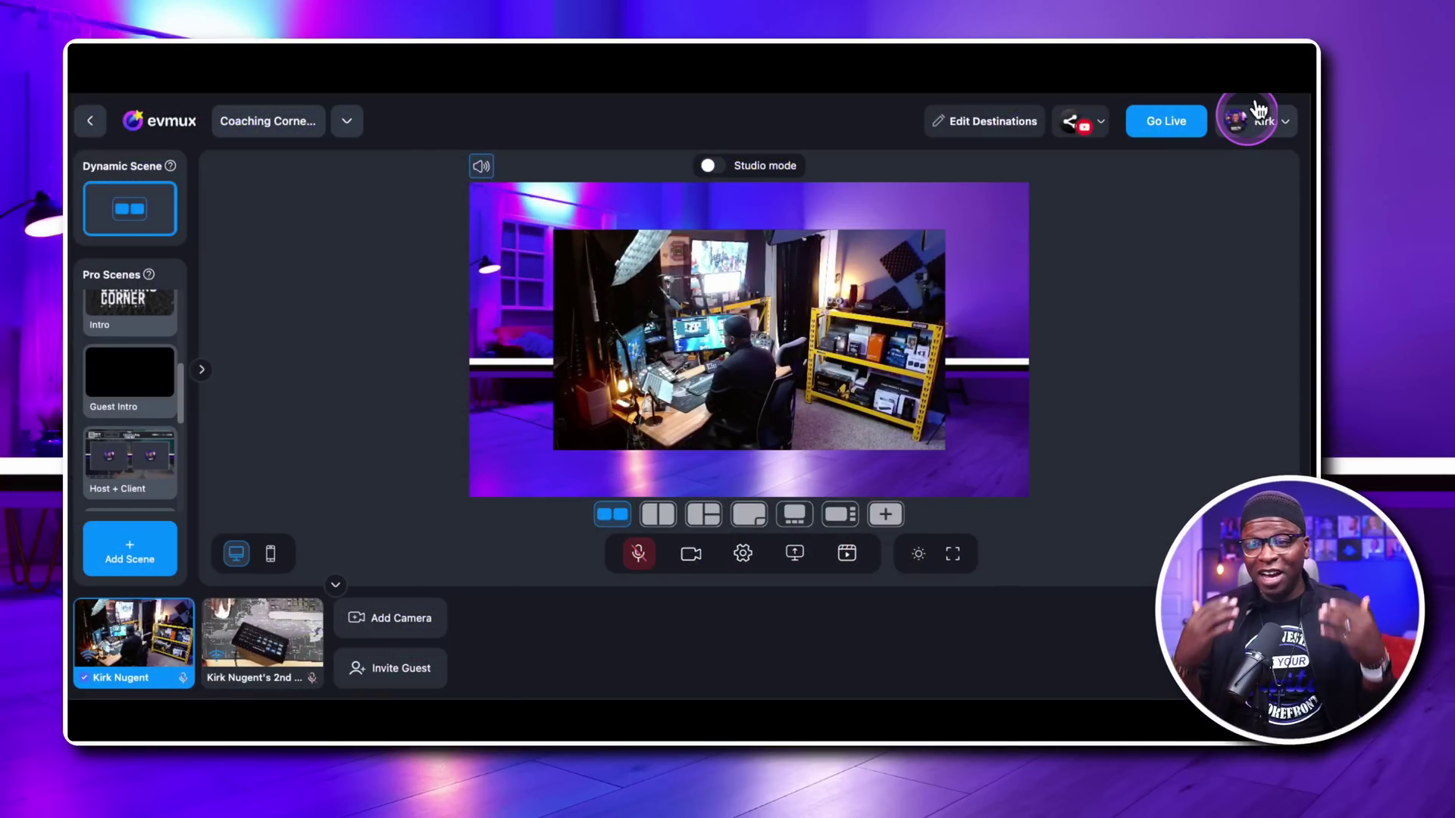
Step: View the Stream Deck profile announcement in What's New, then close it
click(1242, 121)
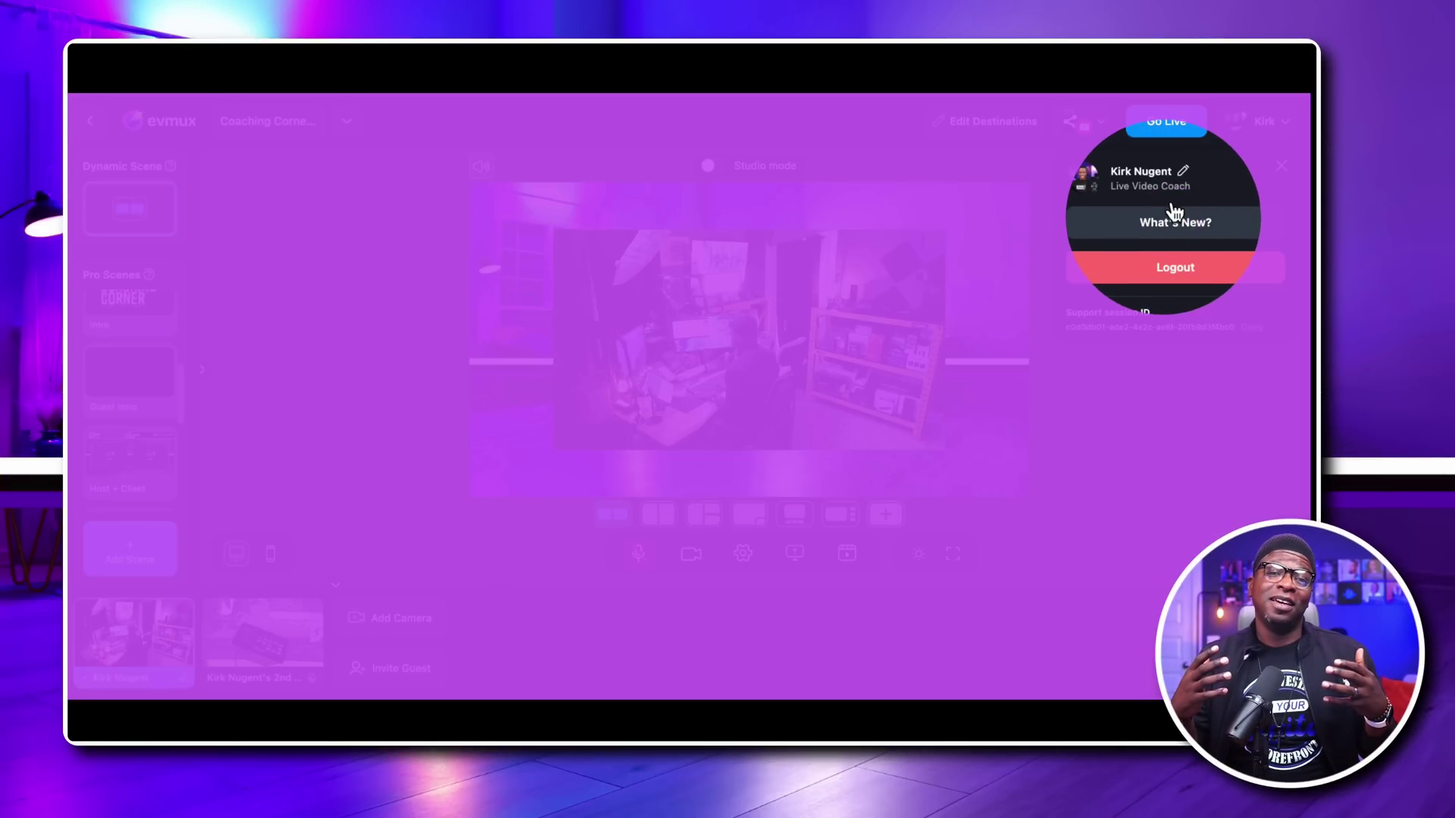
click(1174, 220)
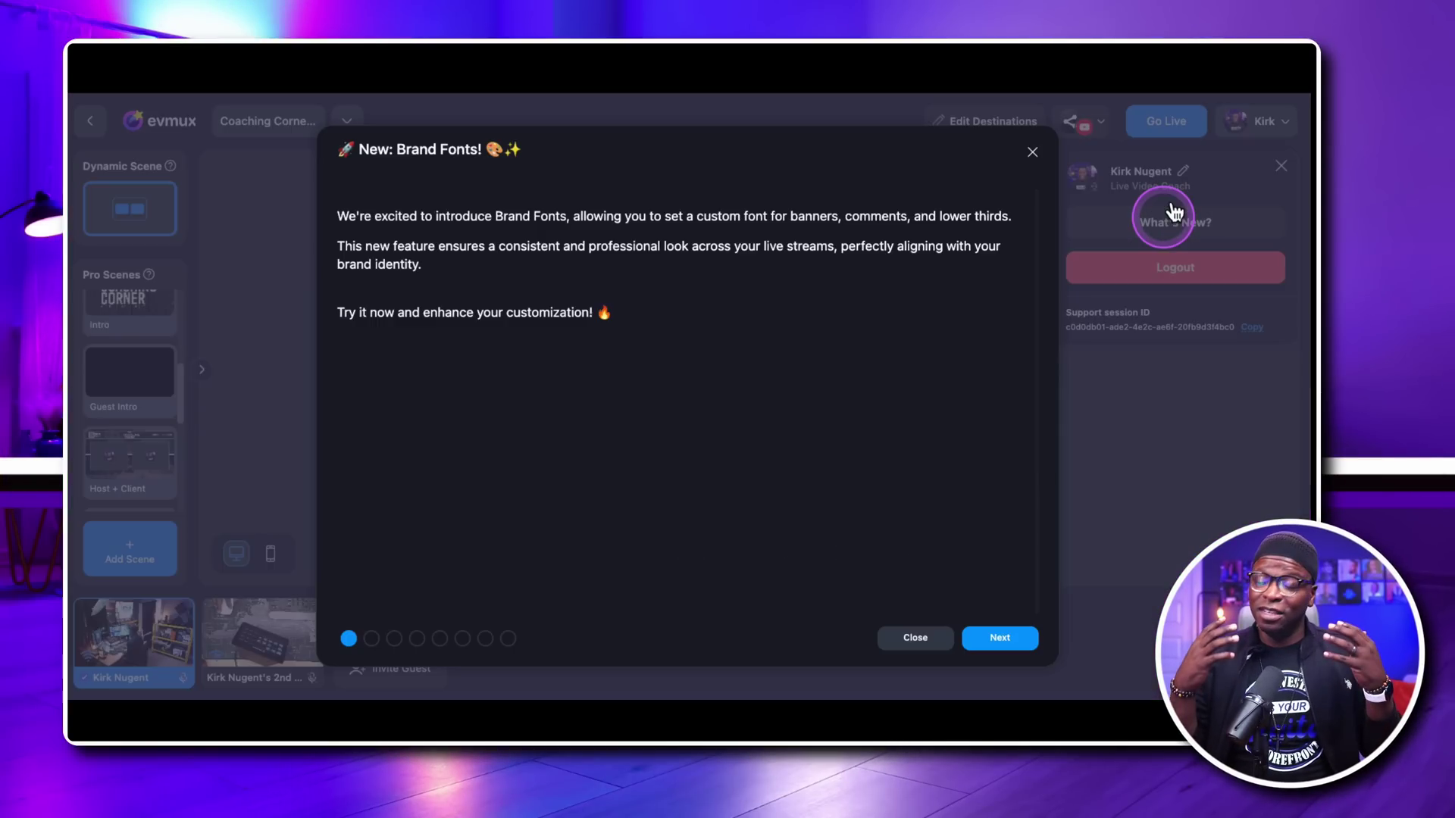
click(1002, 621)
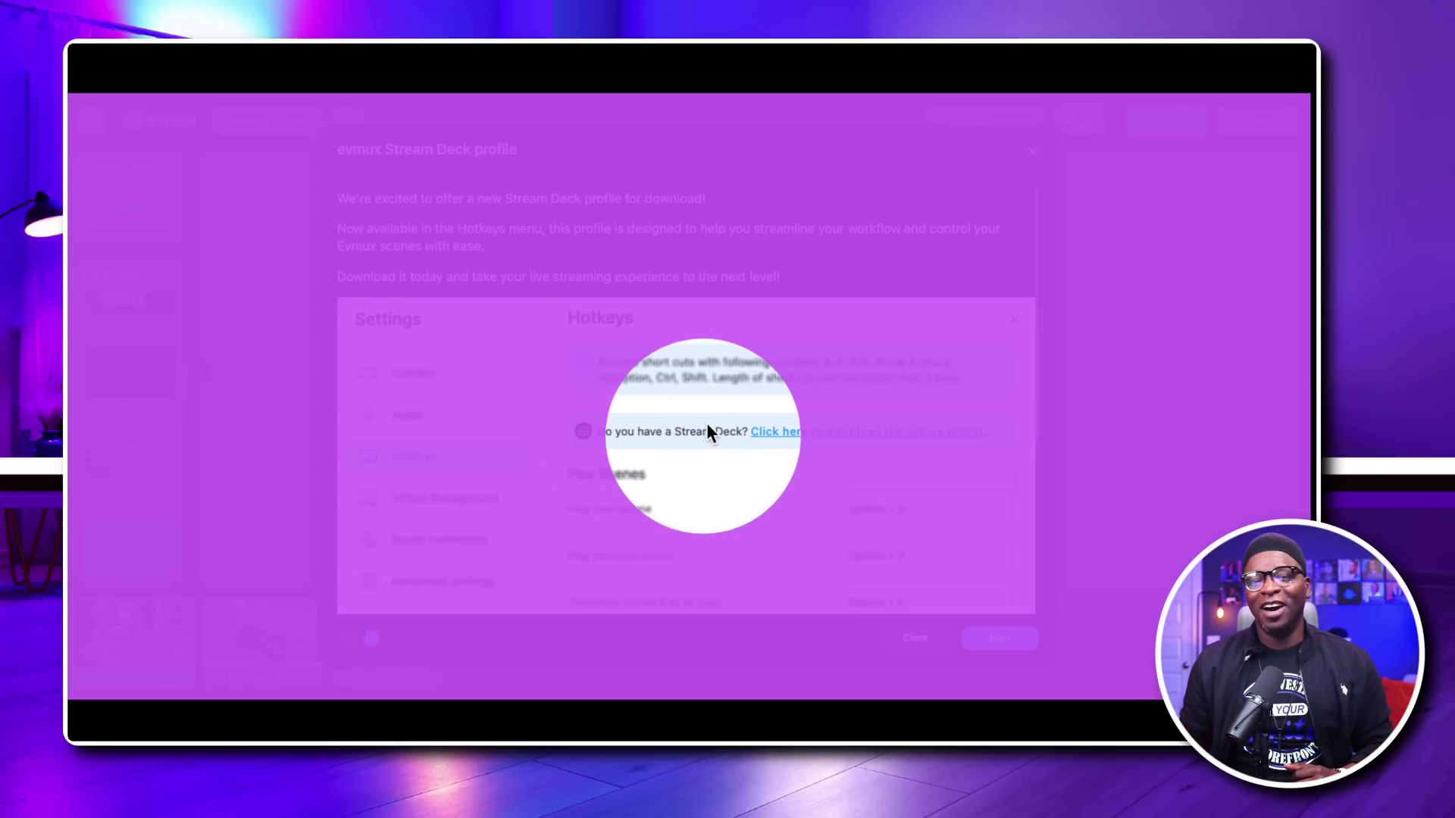
click(809, 425)
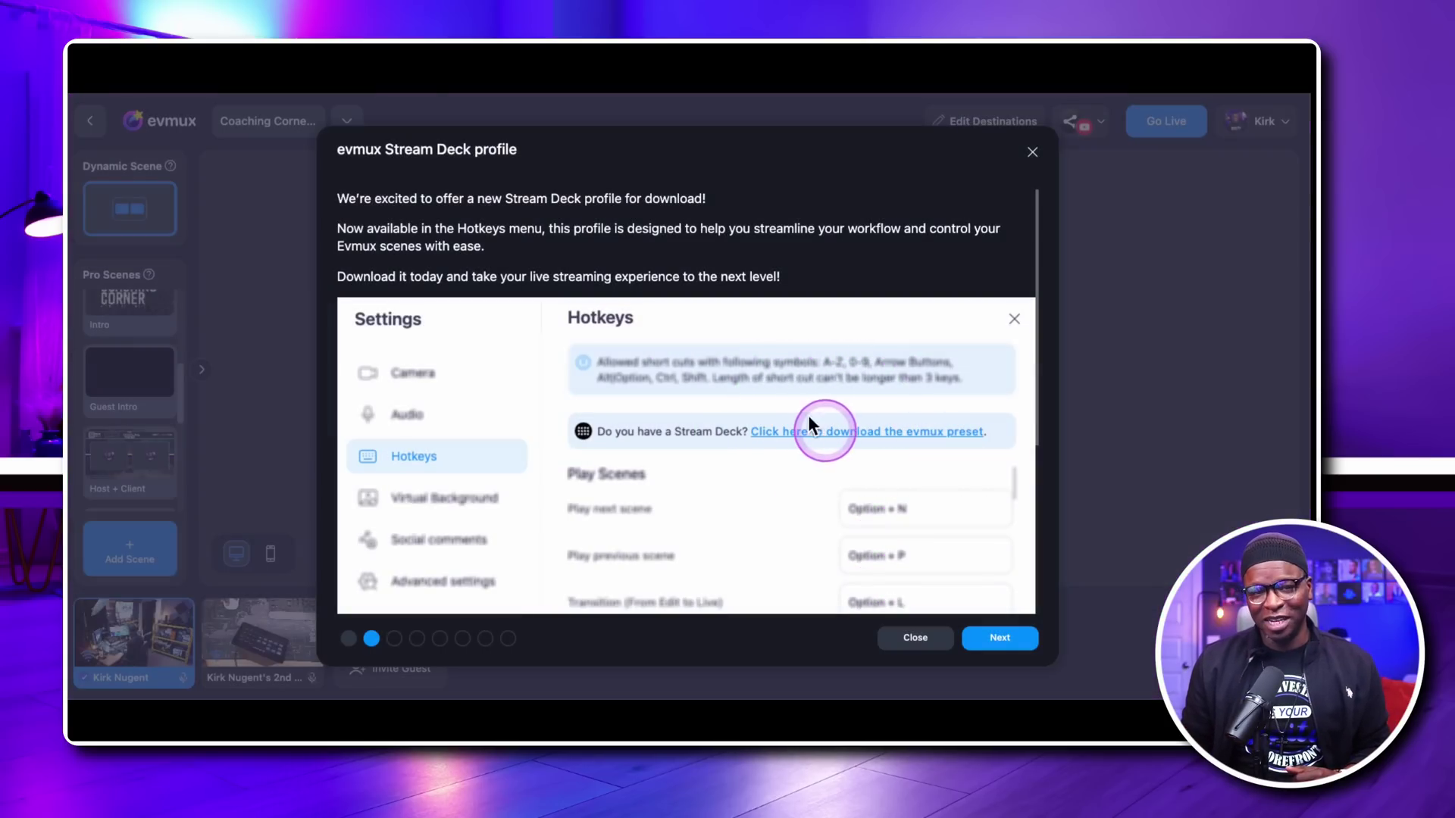
click(1032, 153)
Step: Download the evmux Stream Deck preset from the Hotkeys settings page
click(741, 551)
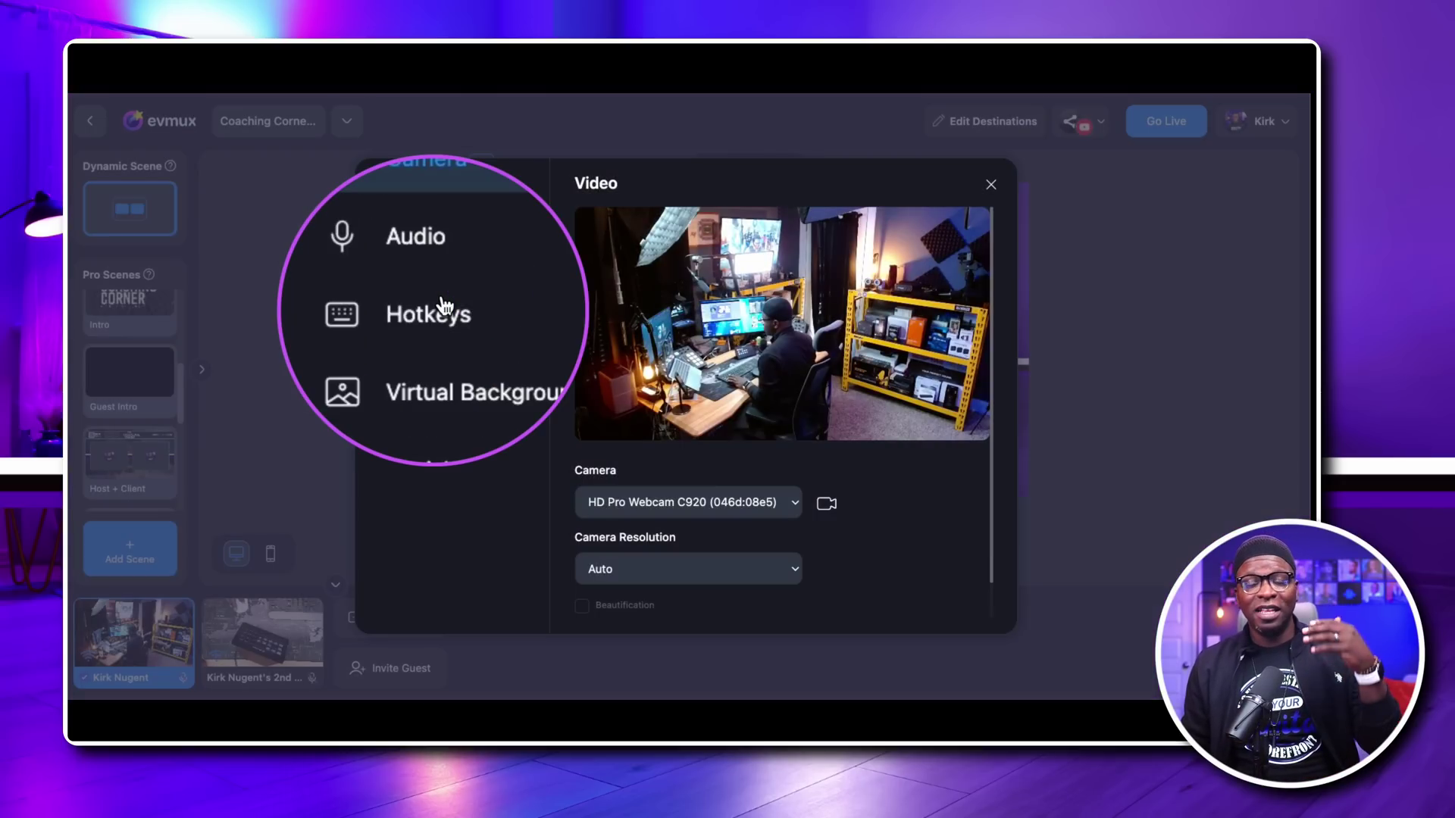
click(443, 309)
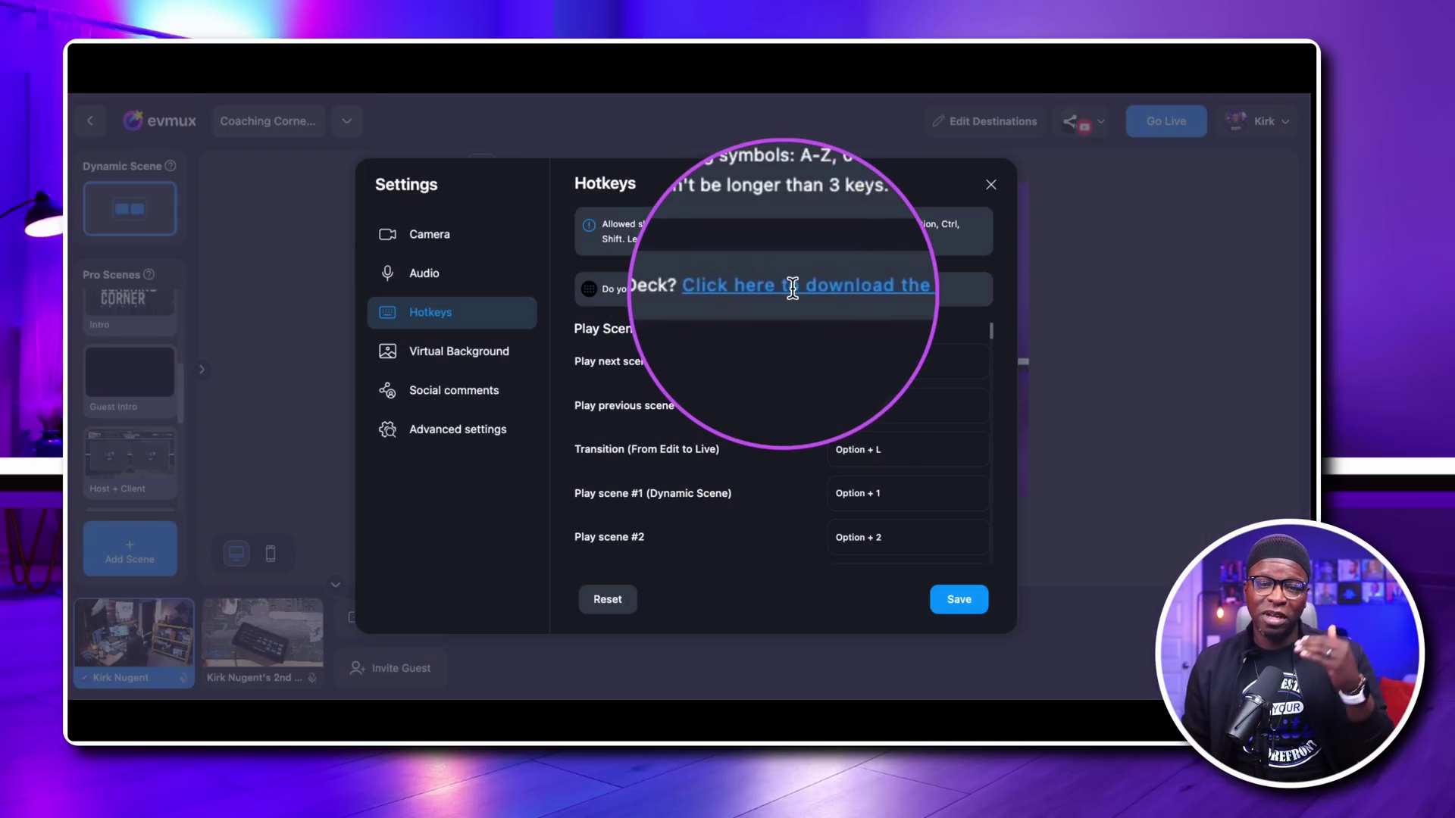
click(1209, 155)
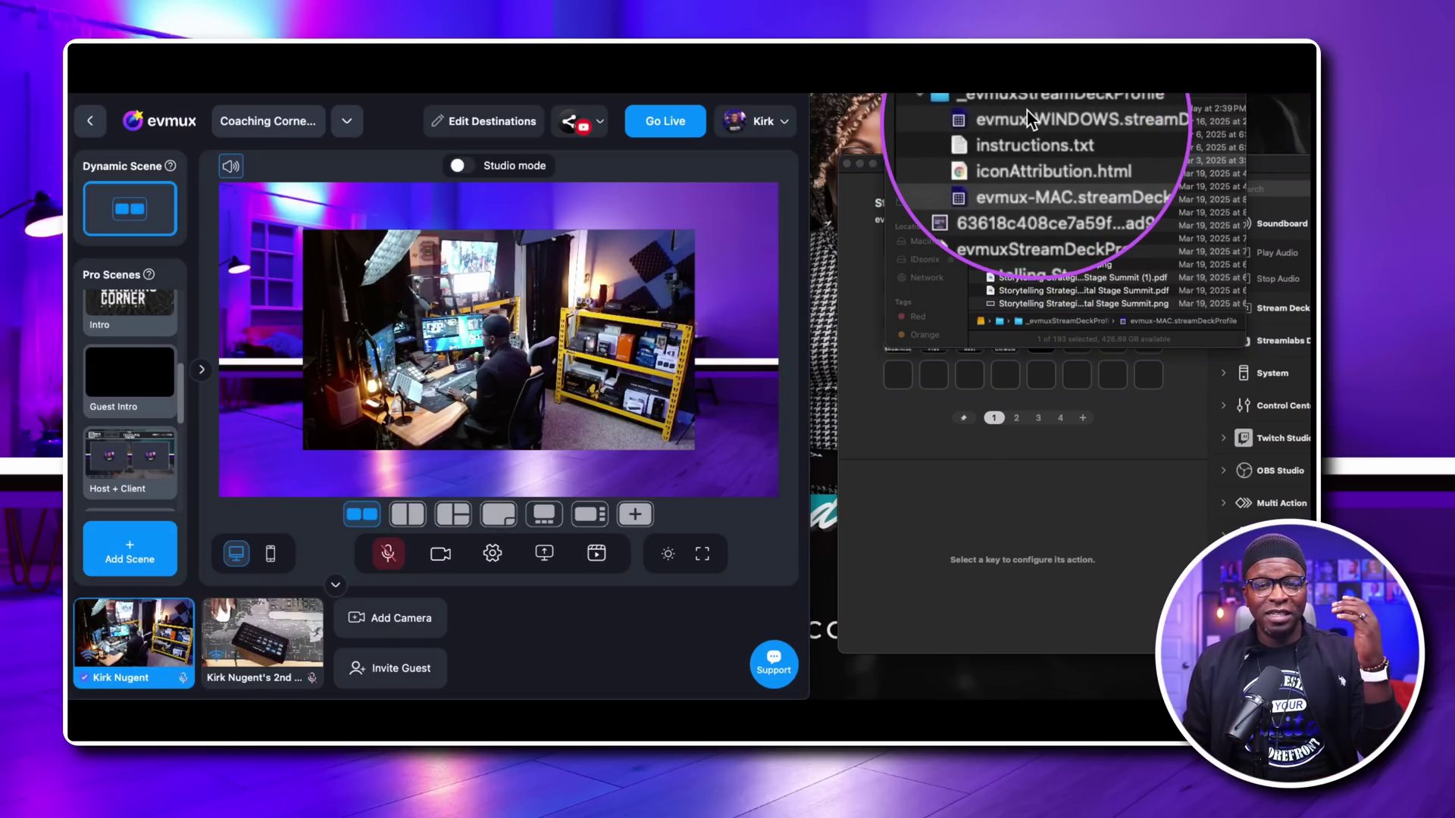
Step: Bring the evmux-osx Stream Deck profile forward and view its pages 1–3 of keys
click(1122, 485)
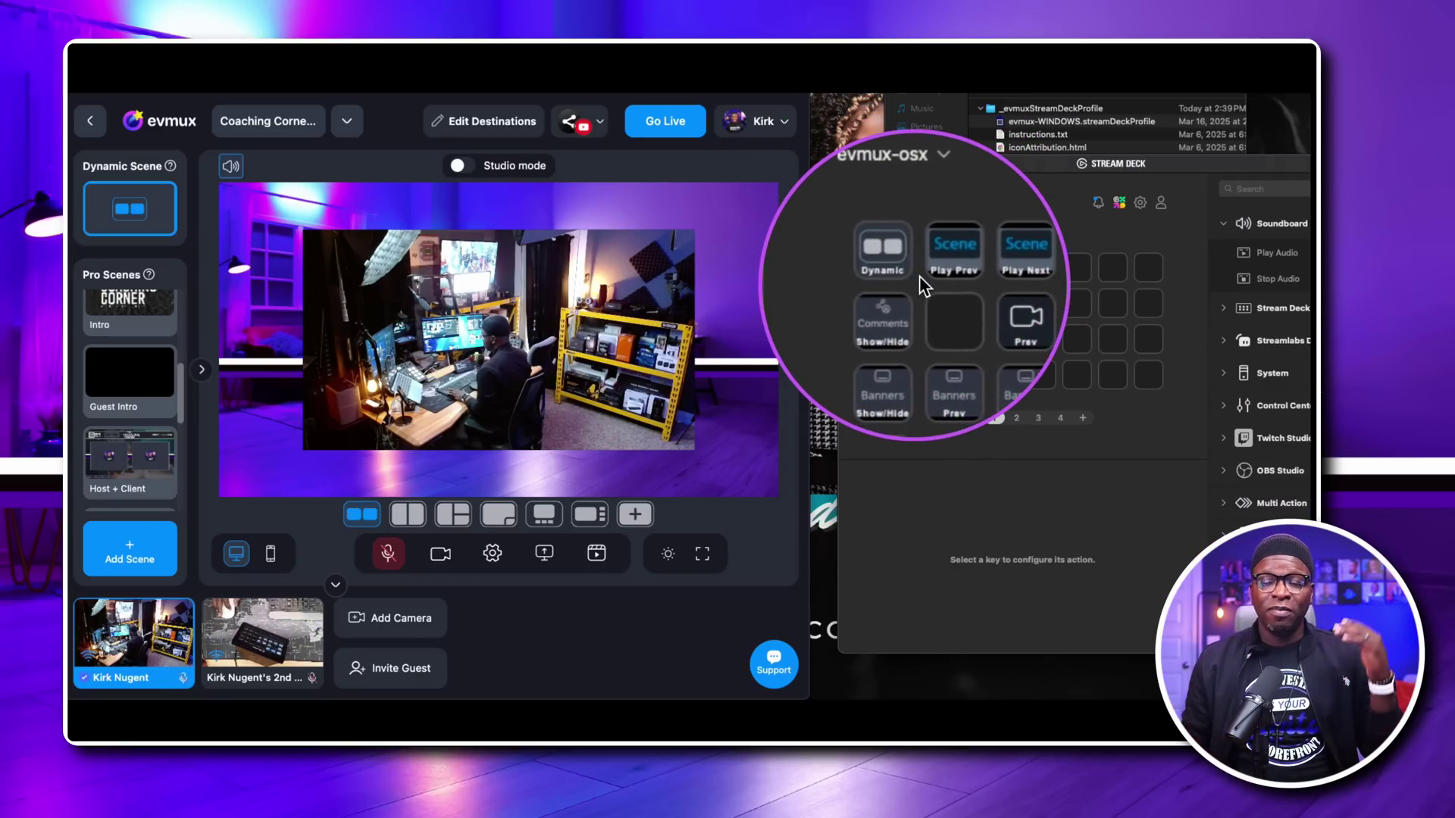
click(1018, 416)
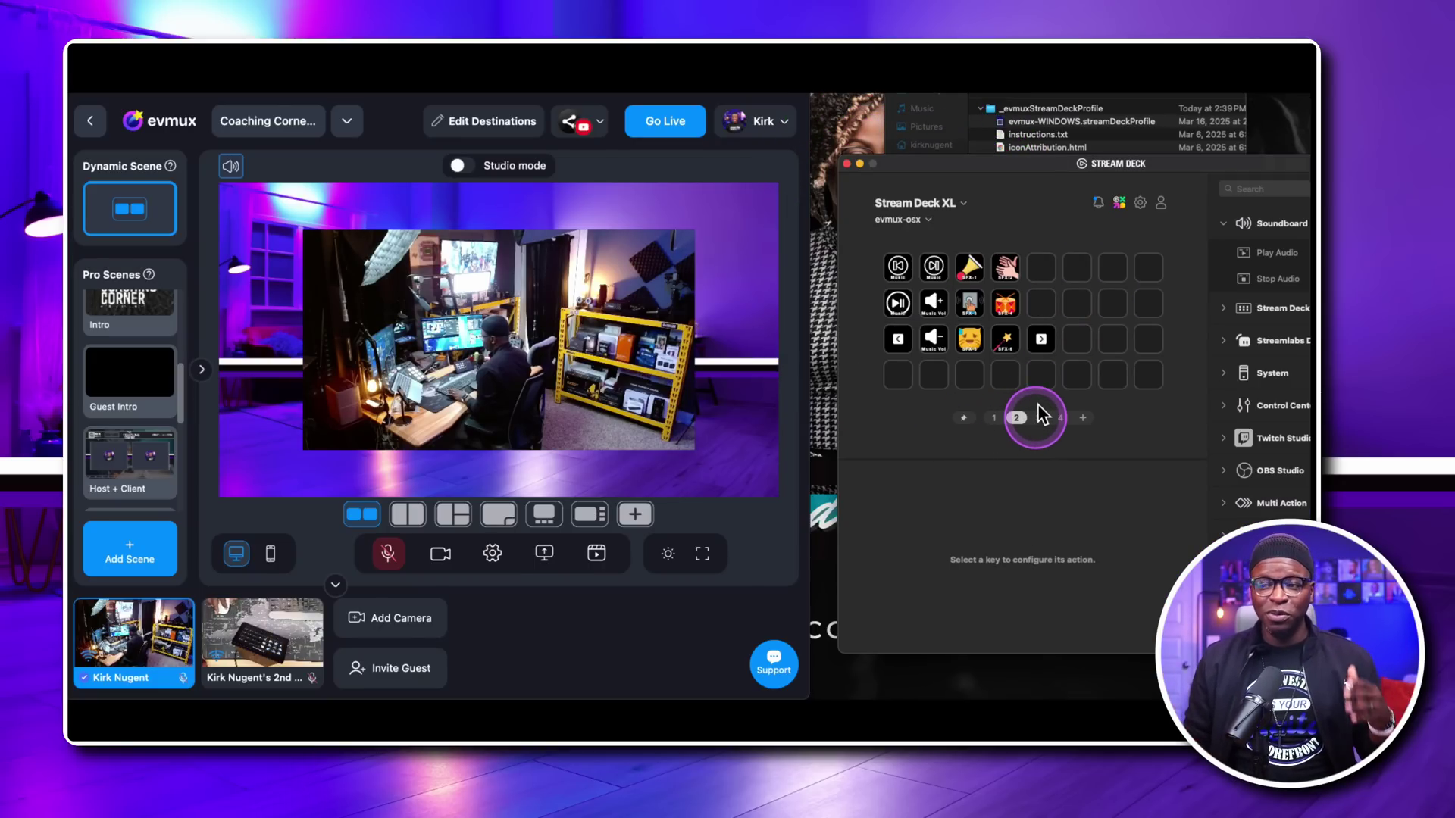
click(1038, 416)
click(1016, 416)
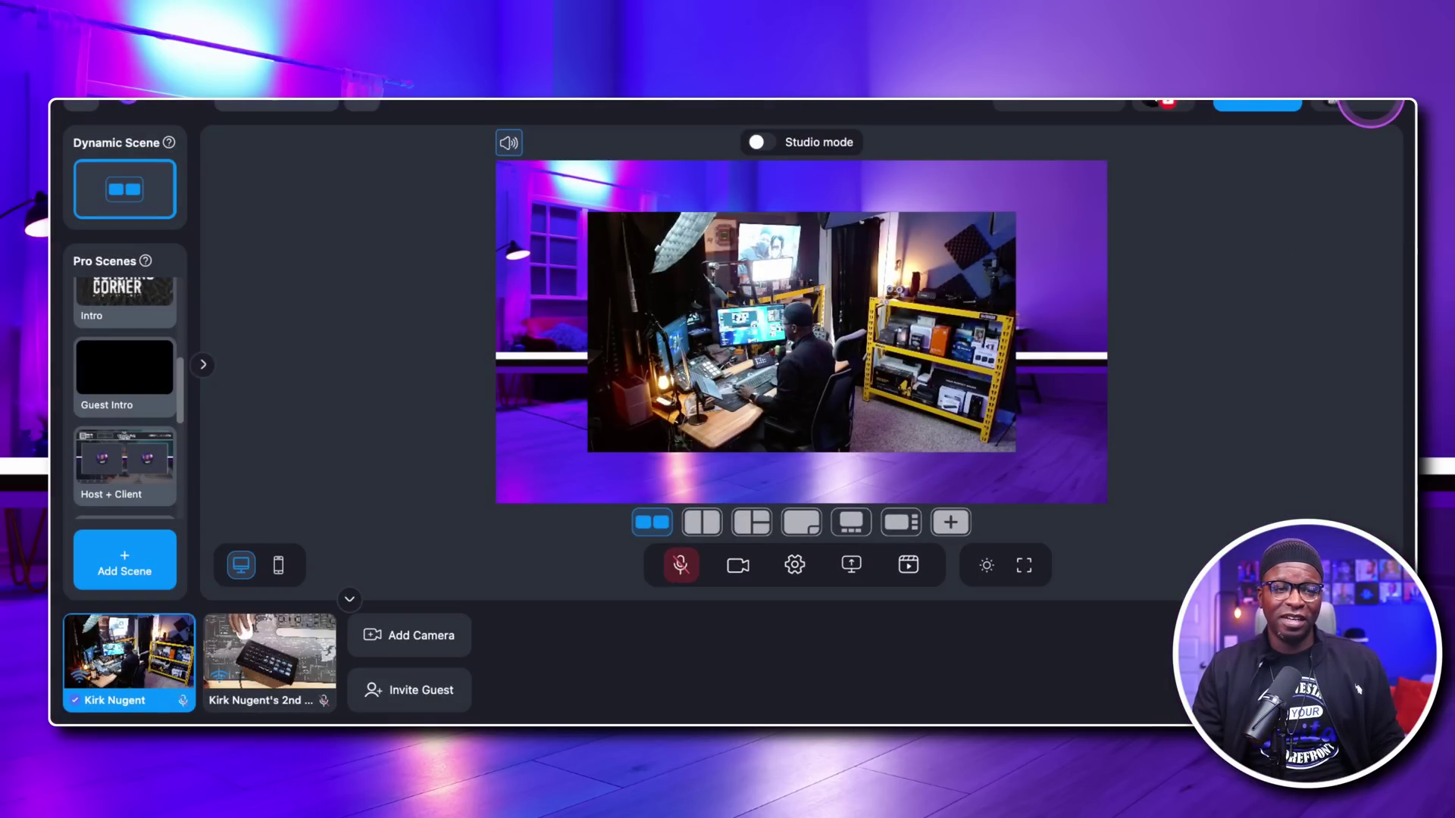
Step: Open What's New from the account menu, landing on the Brand Fonts slide
click(1396, 101)
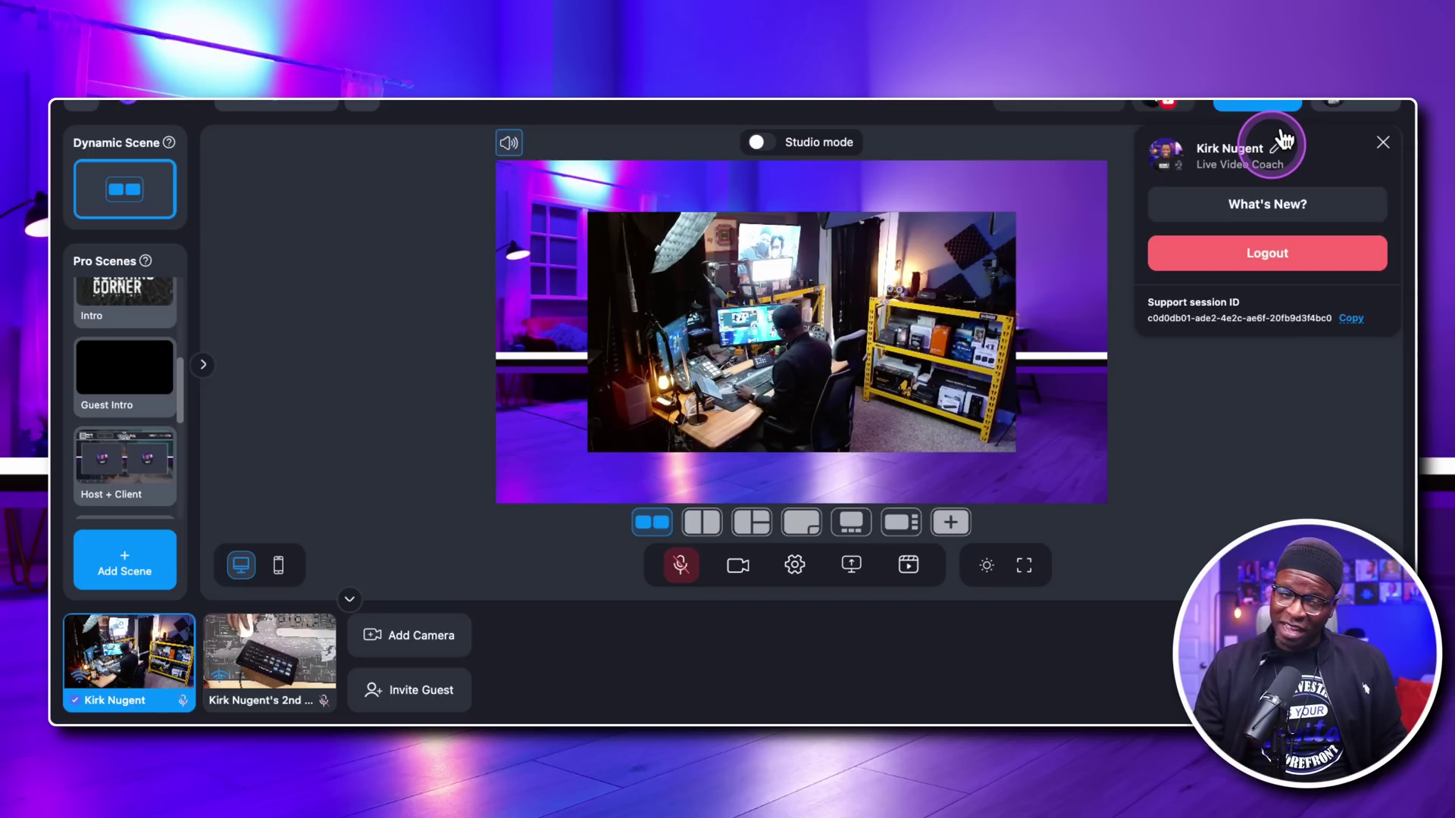
click(1270, 202)
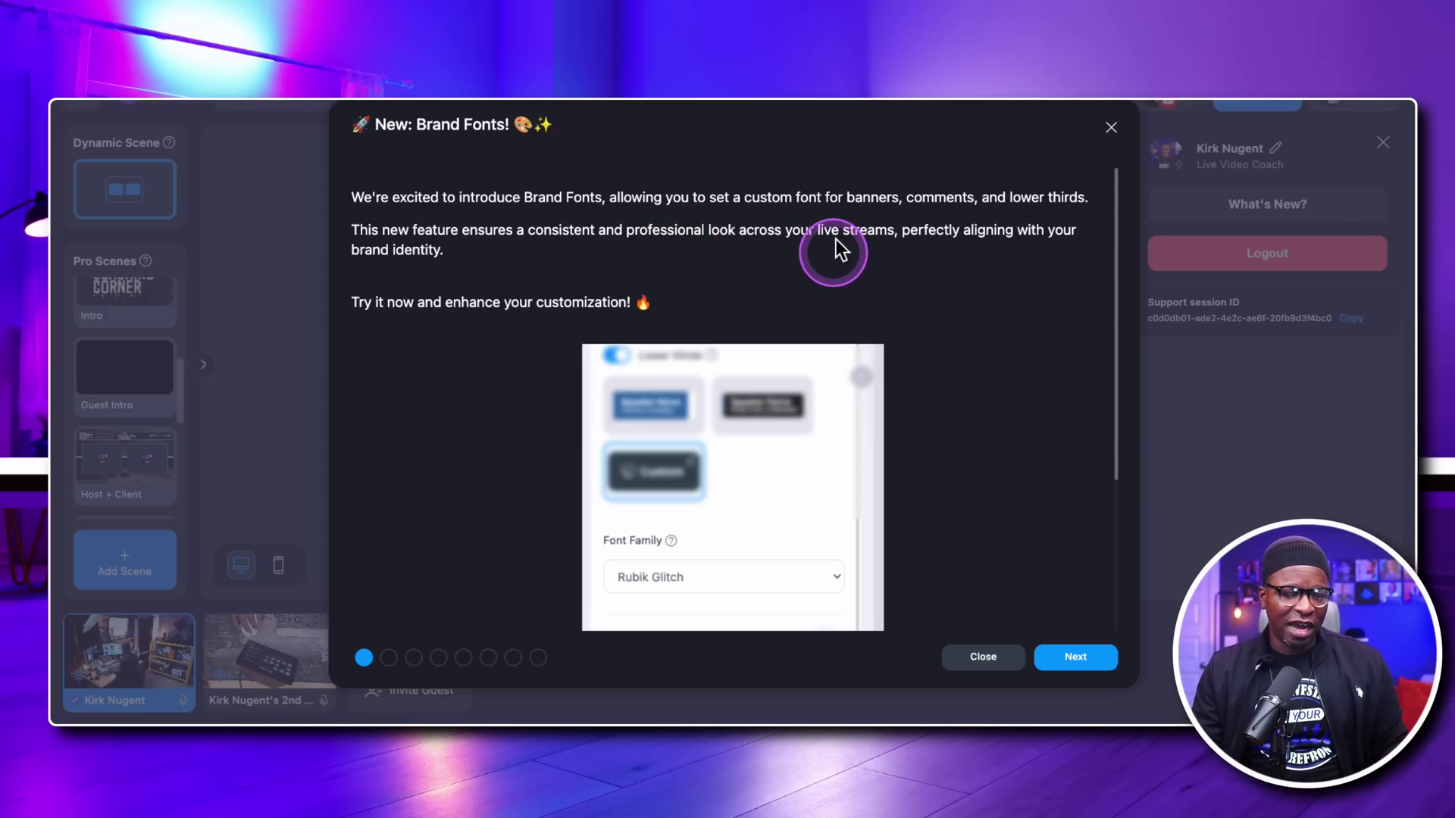
scroll(838, 250, down, 2)
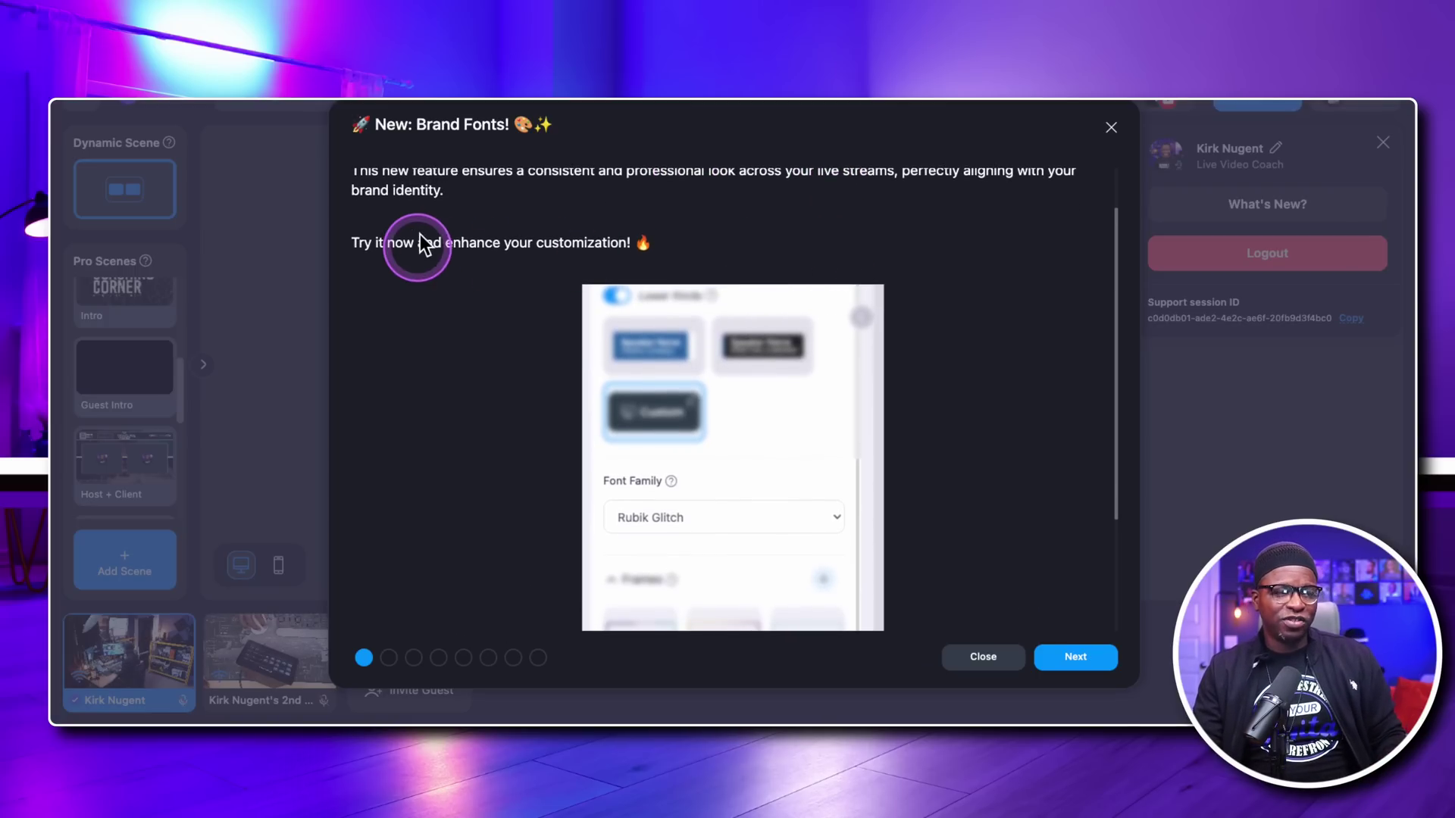
scroll(701, 254, down, 1)
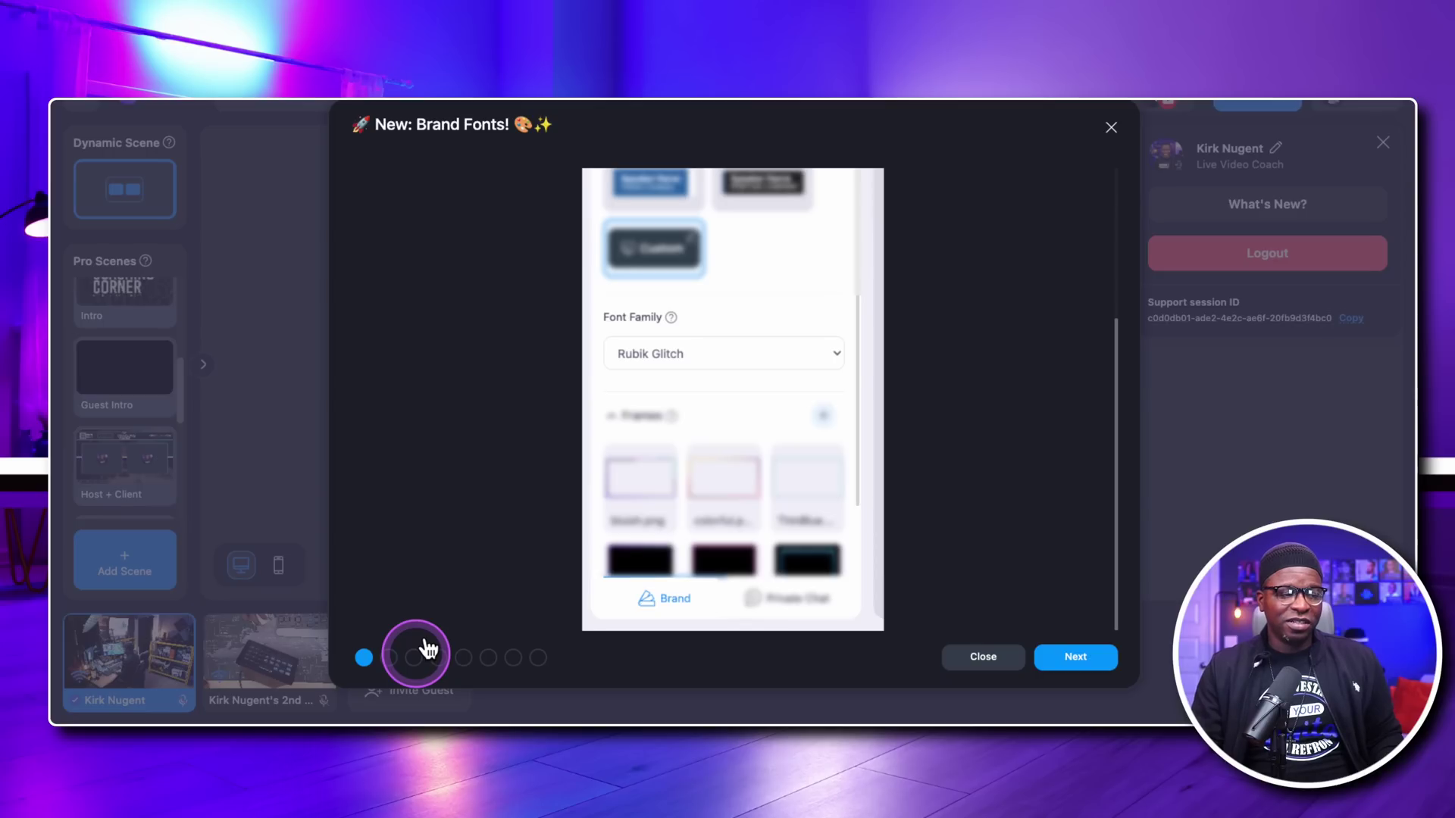
Step: Page through the Import/Export Scenes, RSS Feed Ticker, Scrolling Text and Cut Transition slides, then close them
click(539, 657)
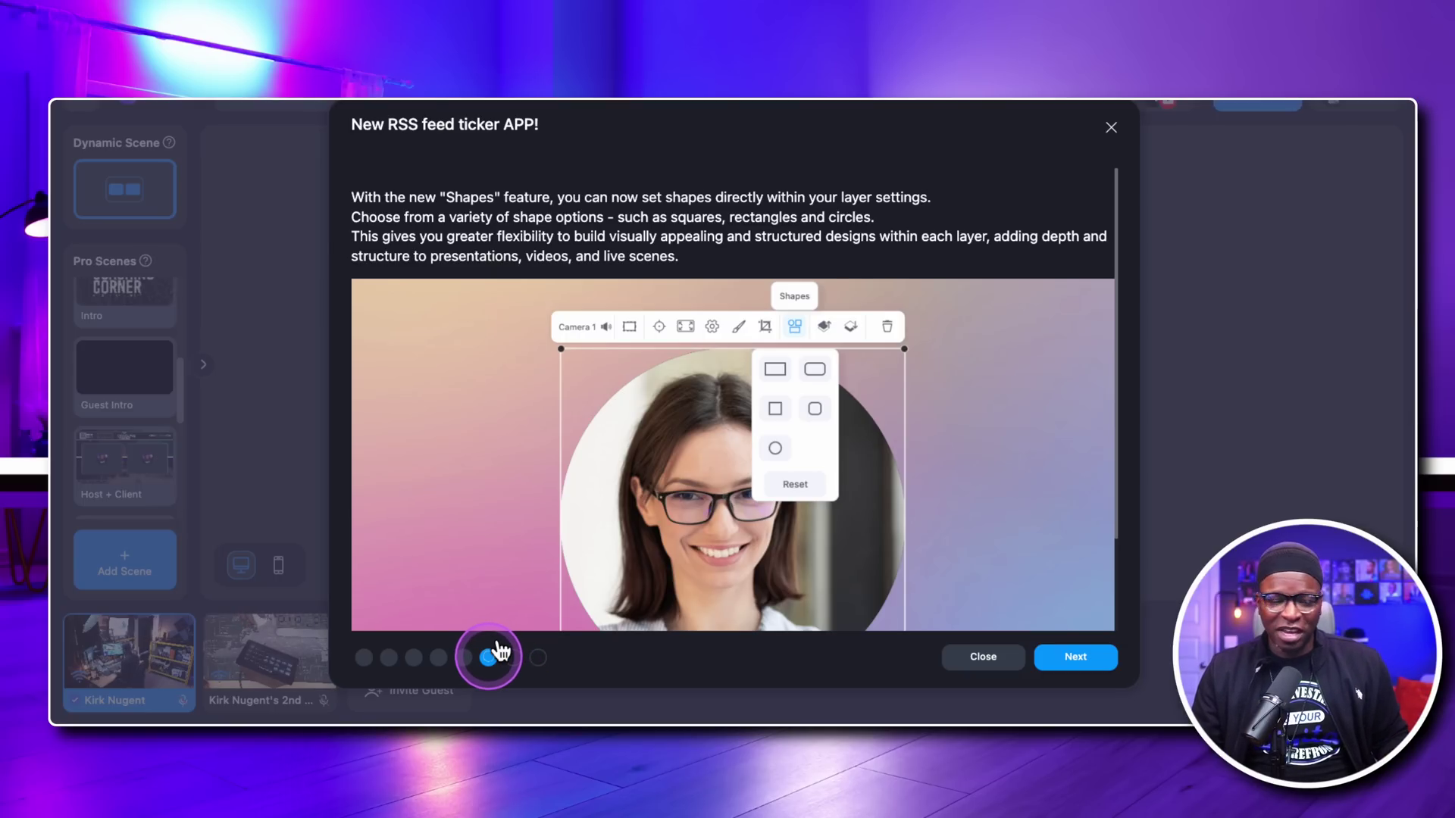
click(496, 650)
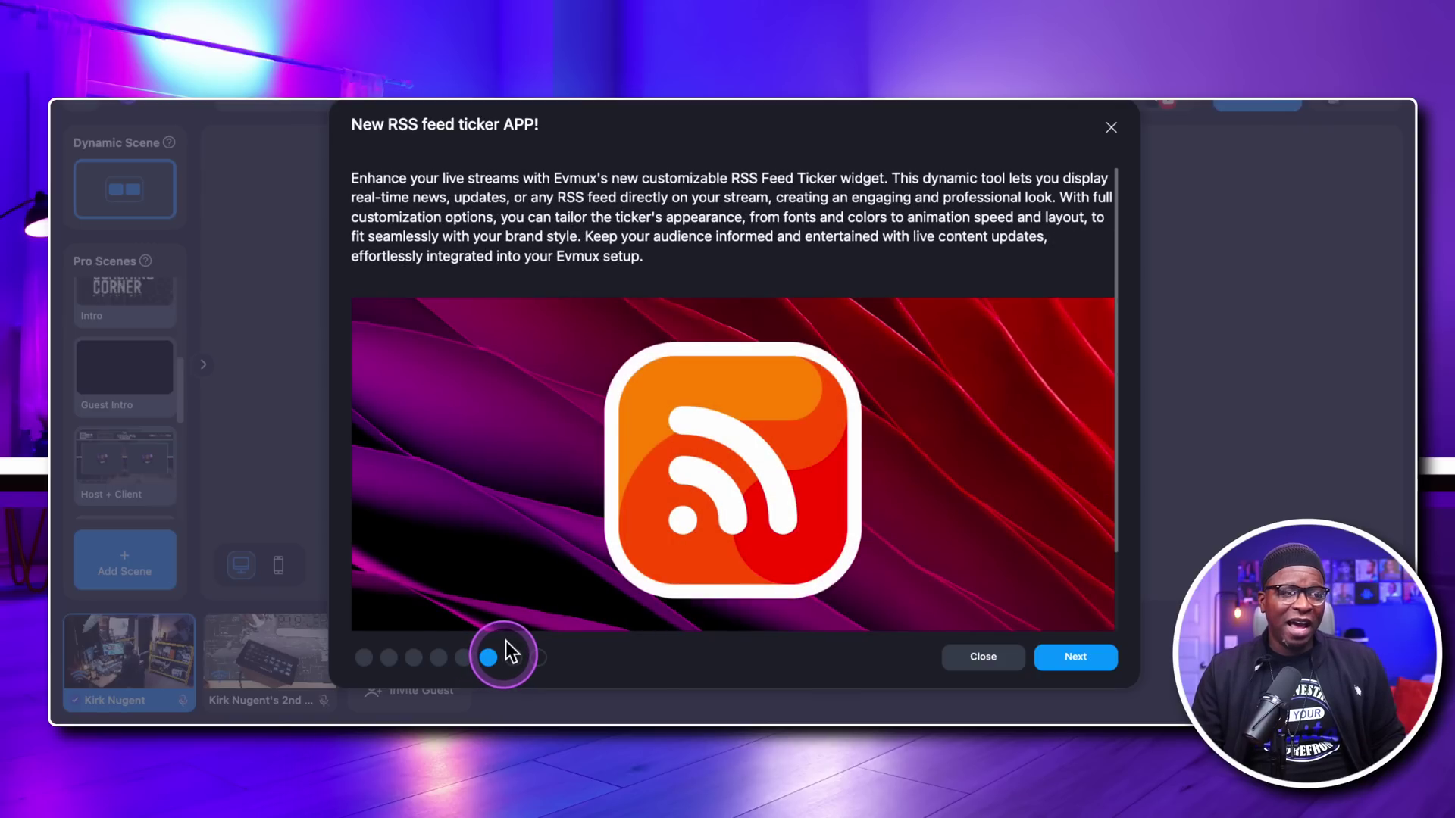
click(466, 656)
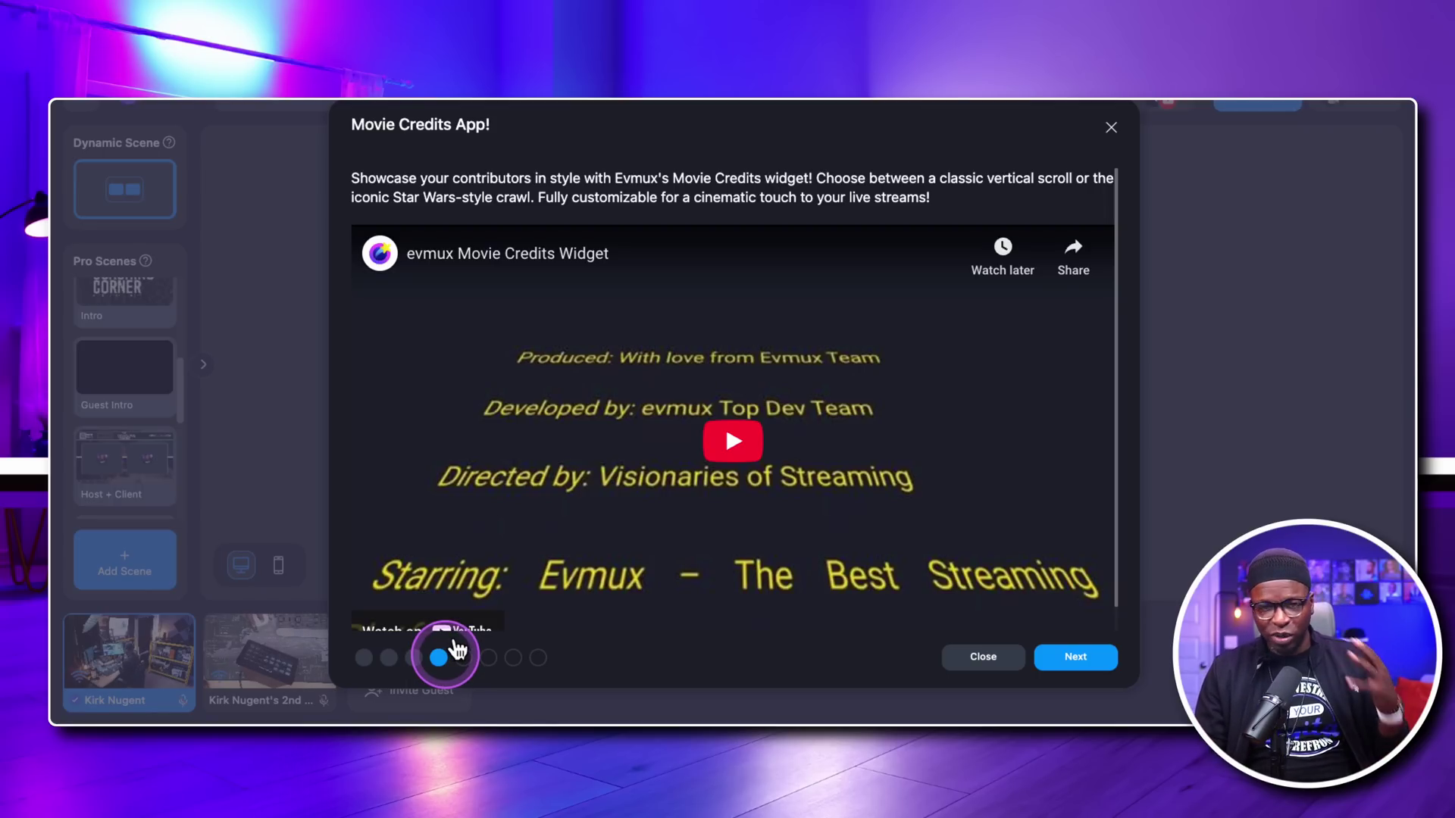
click(429, 656)
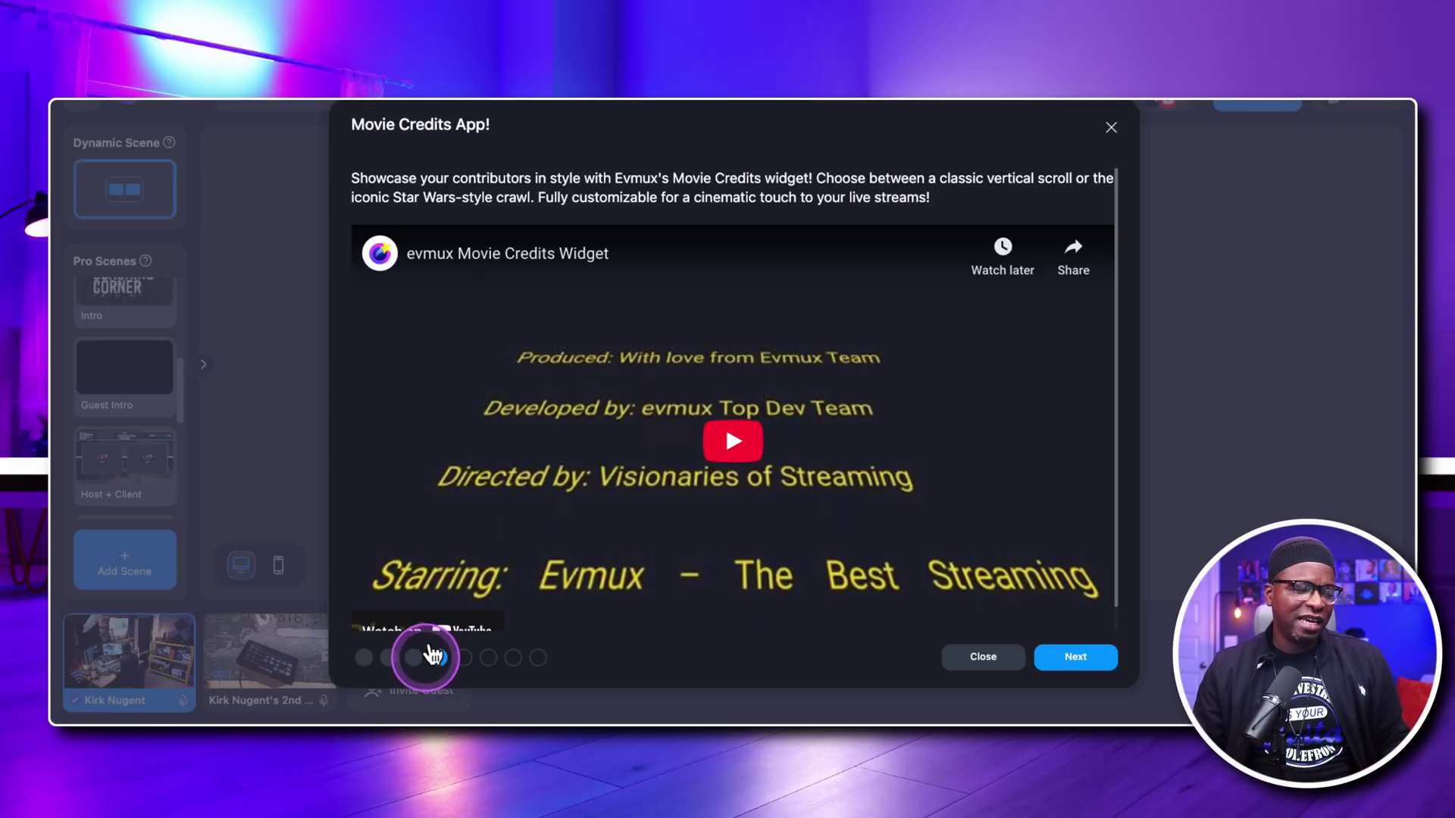
click(427, 656)
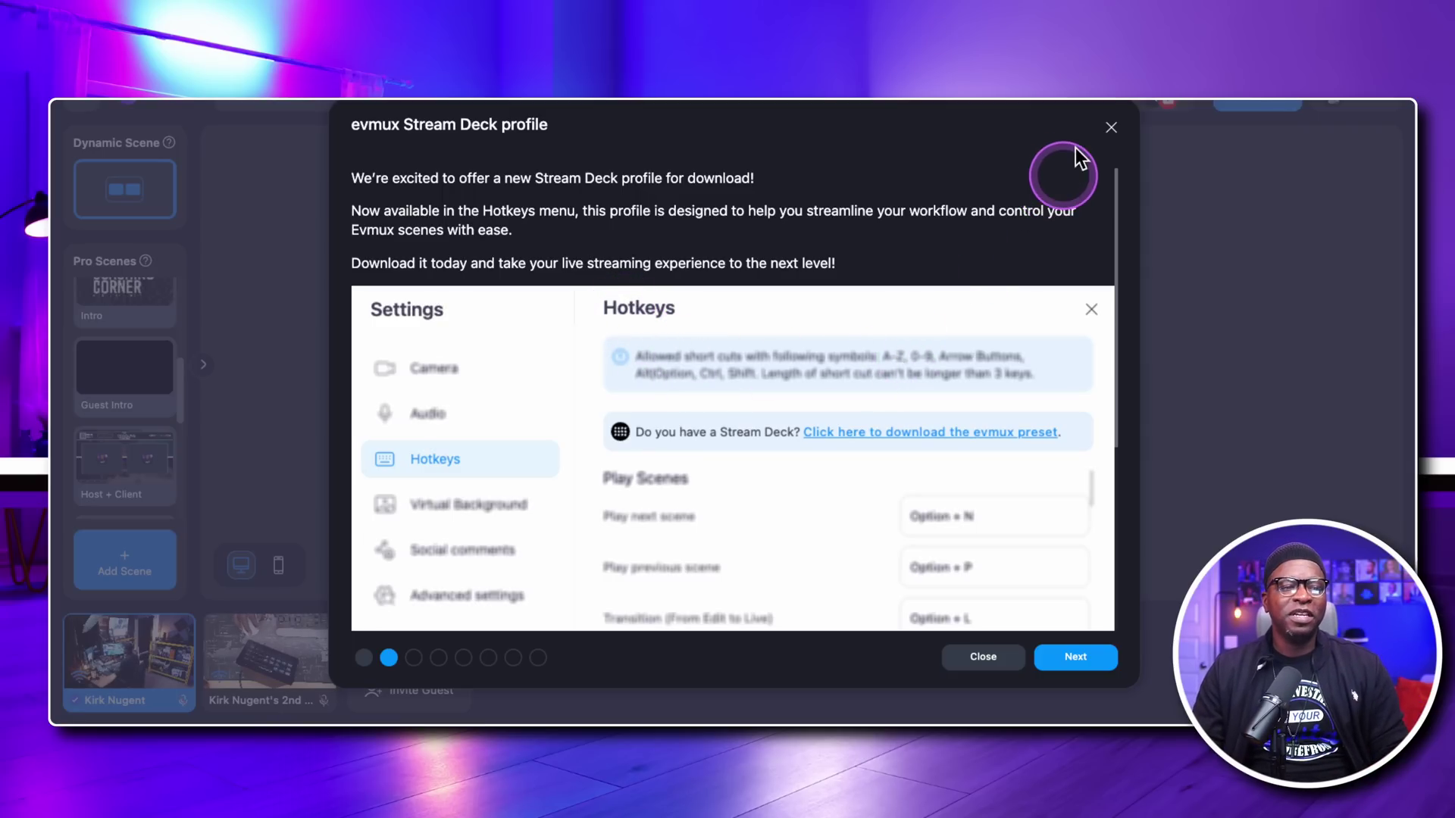
click(1124, 119)
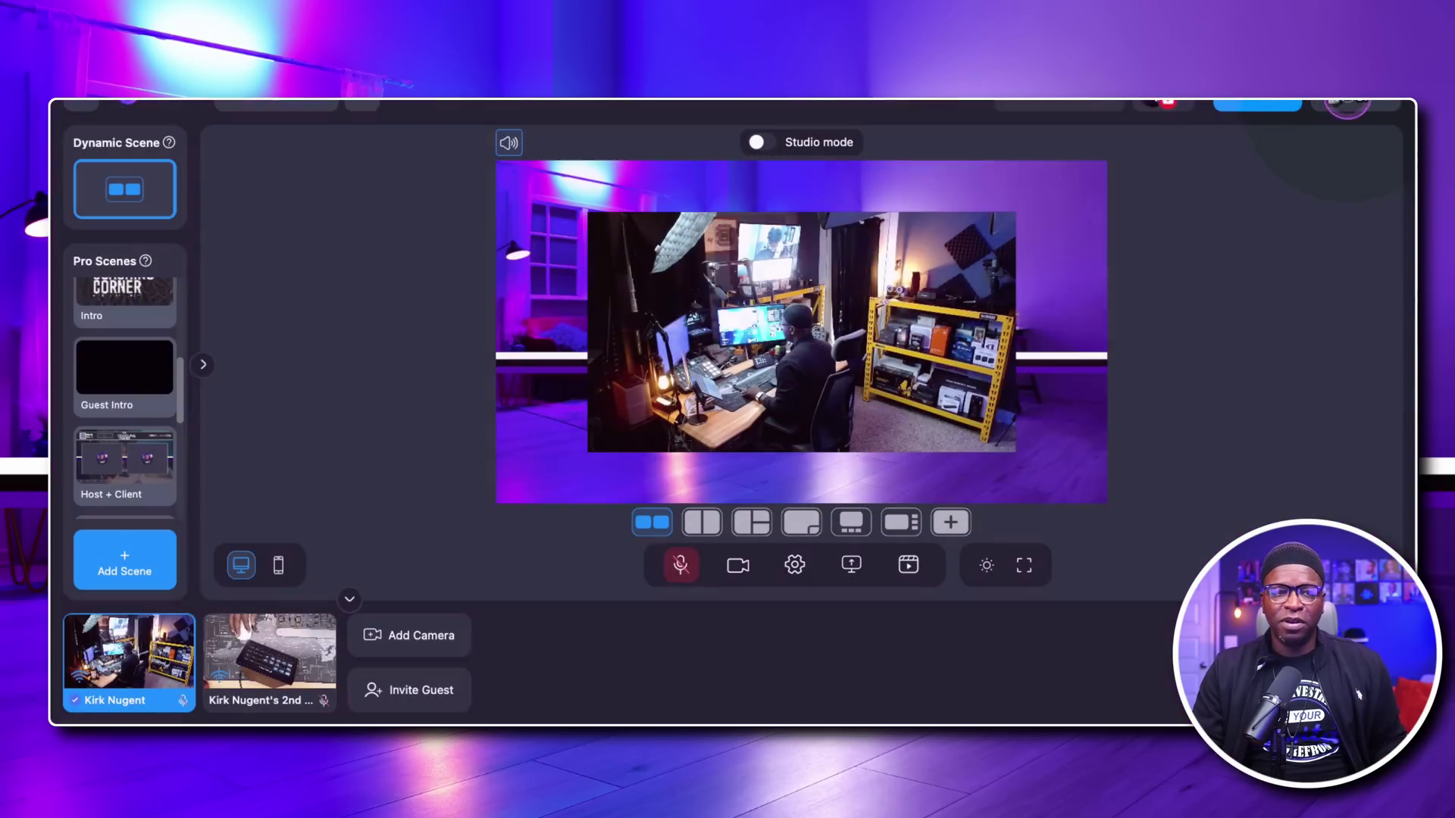
Step: Reopen the What's New announcements and close them again
click(1346, 107)
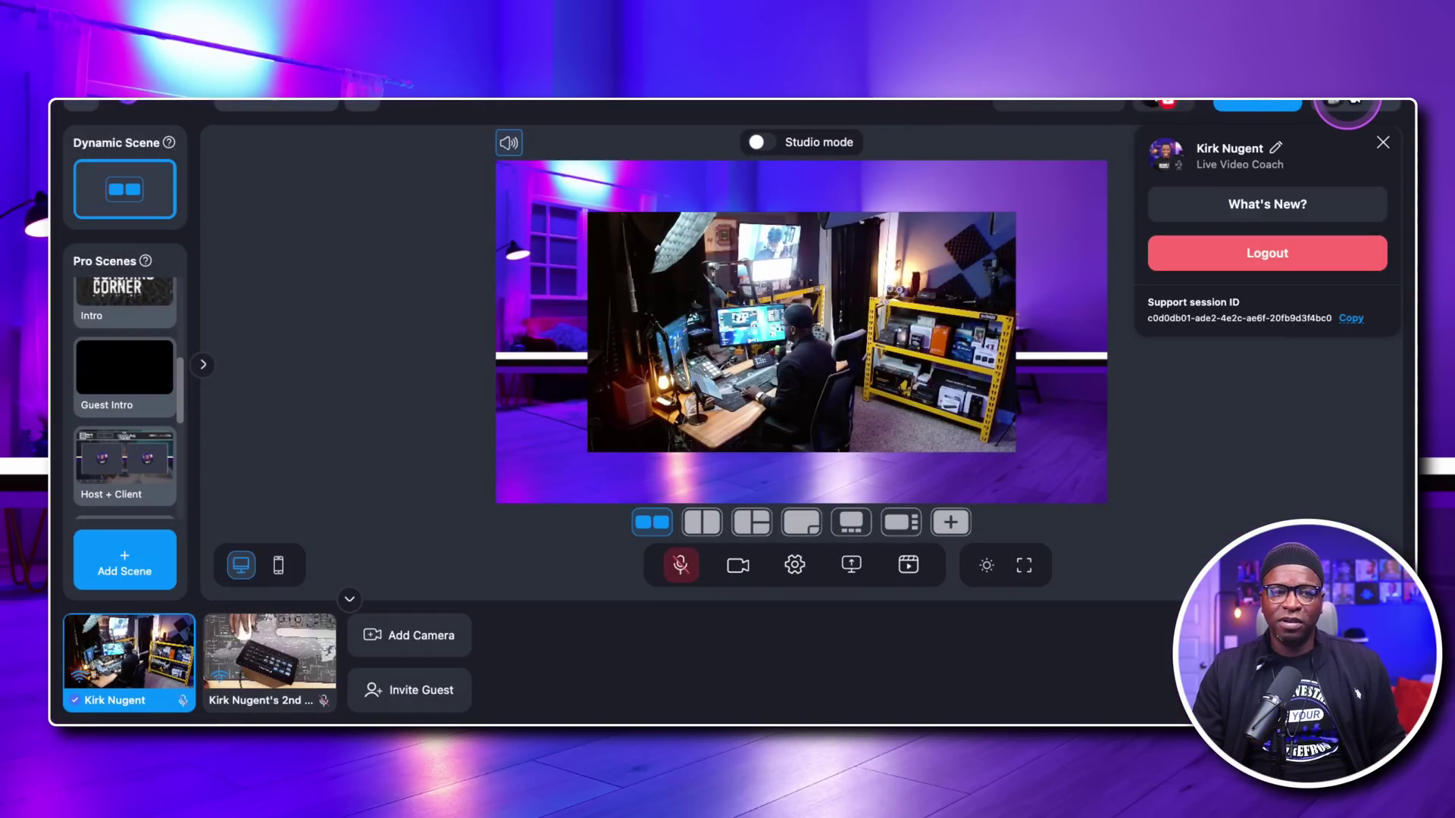
click(1249, 198)
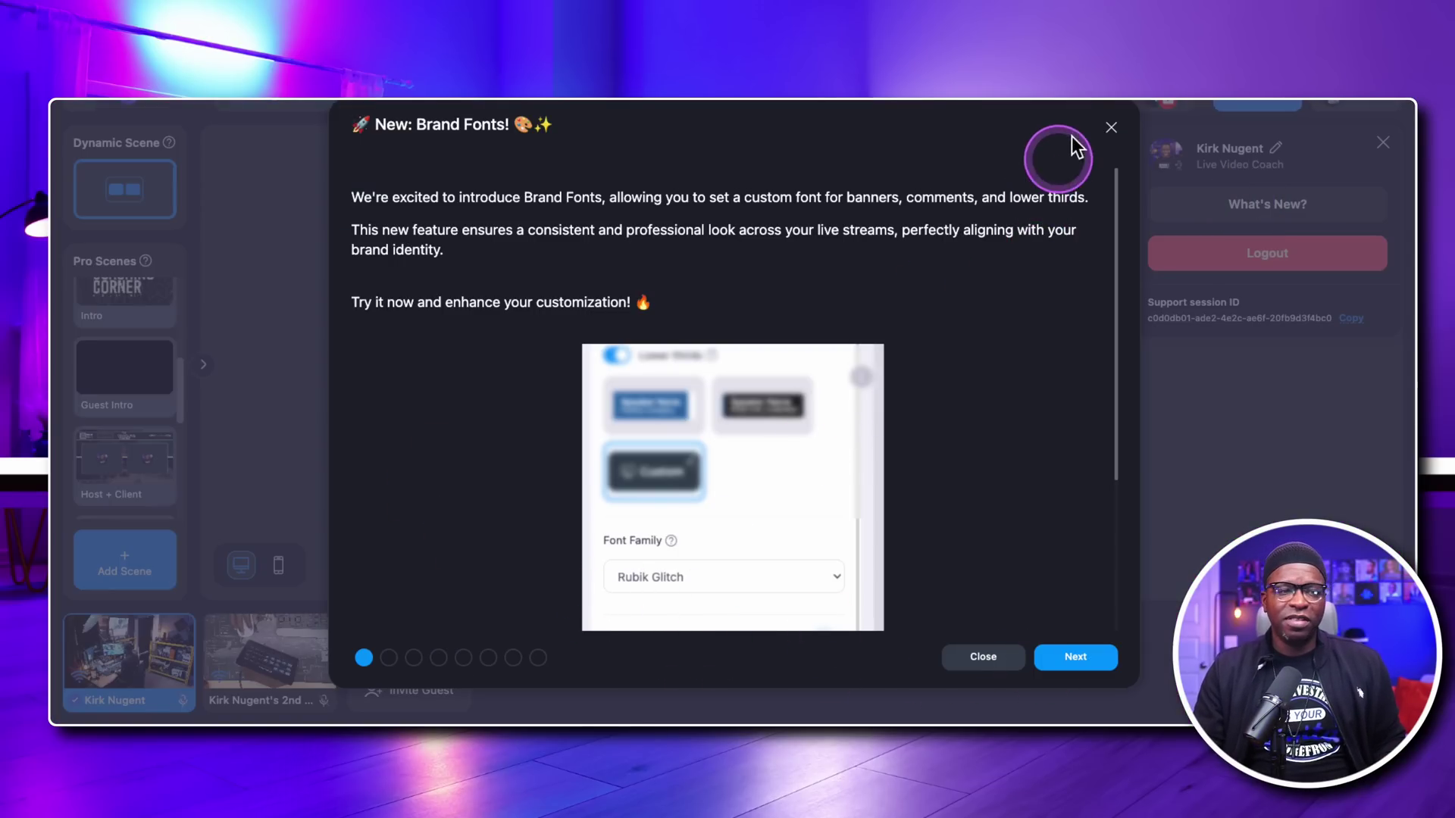
click(1120, 122)
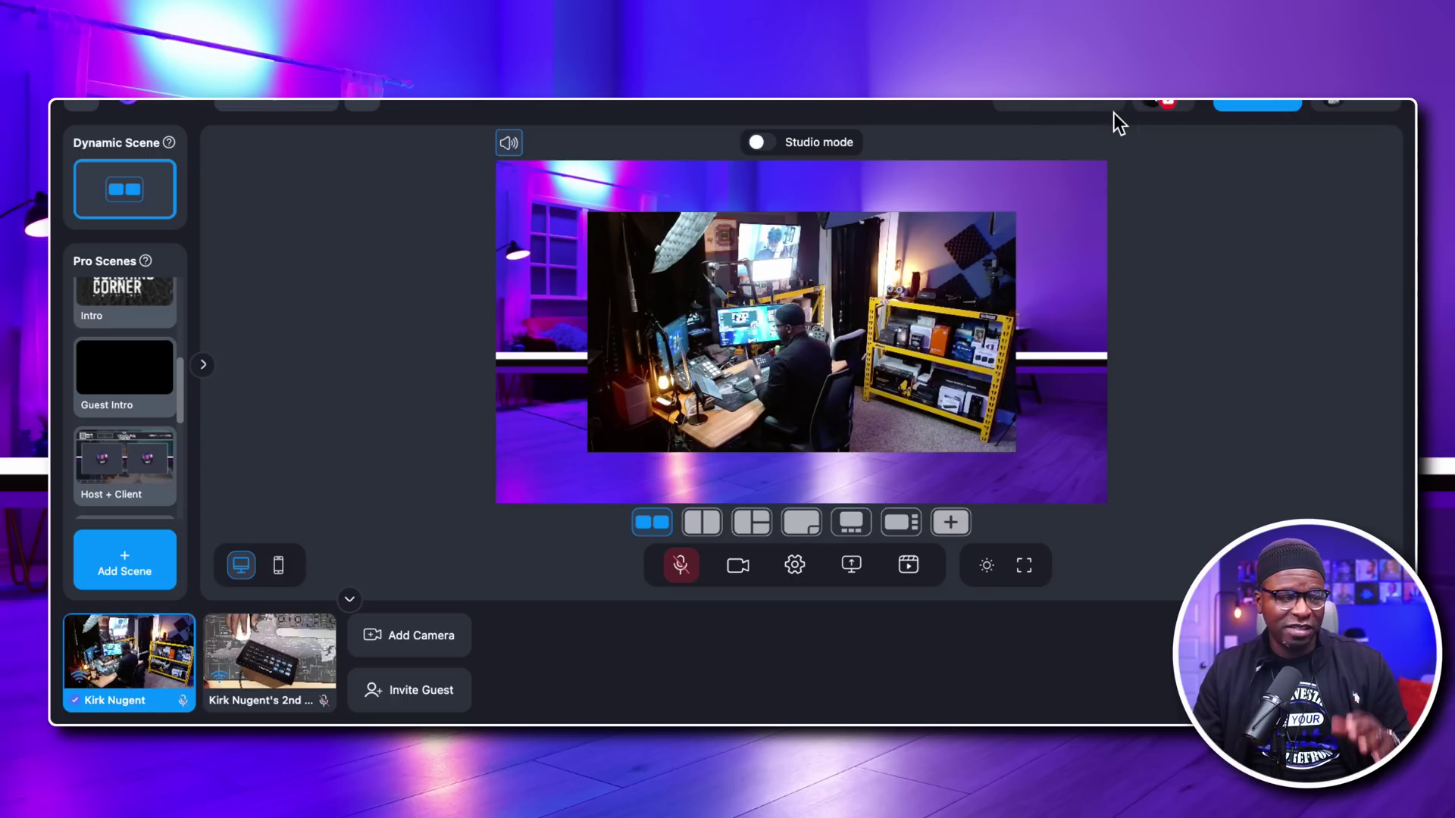
Step: Expand the left side panel to its Layers tab, listing widgets, logo size and clips
drag(511, 322, 381, 345)
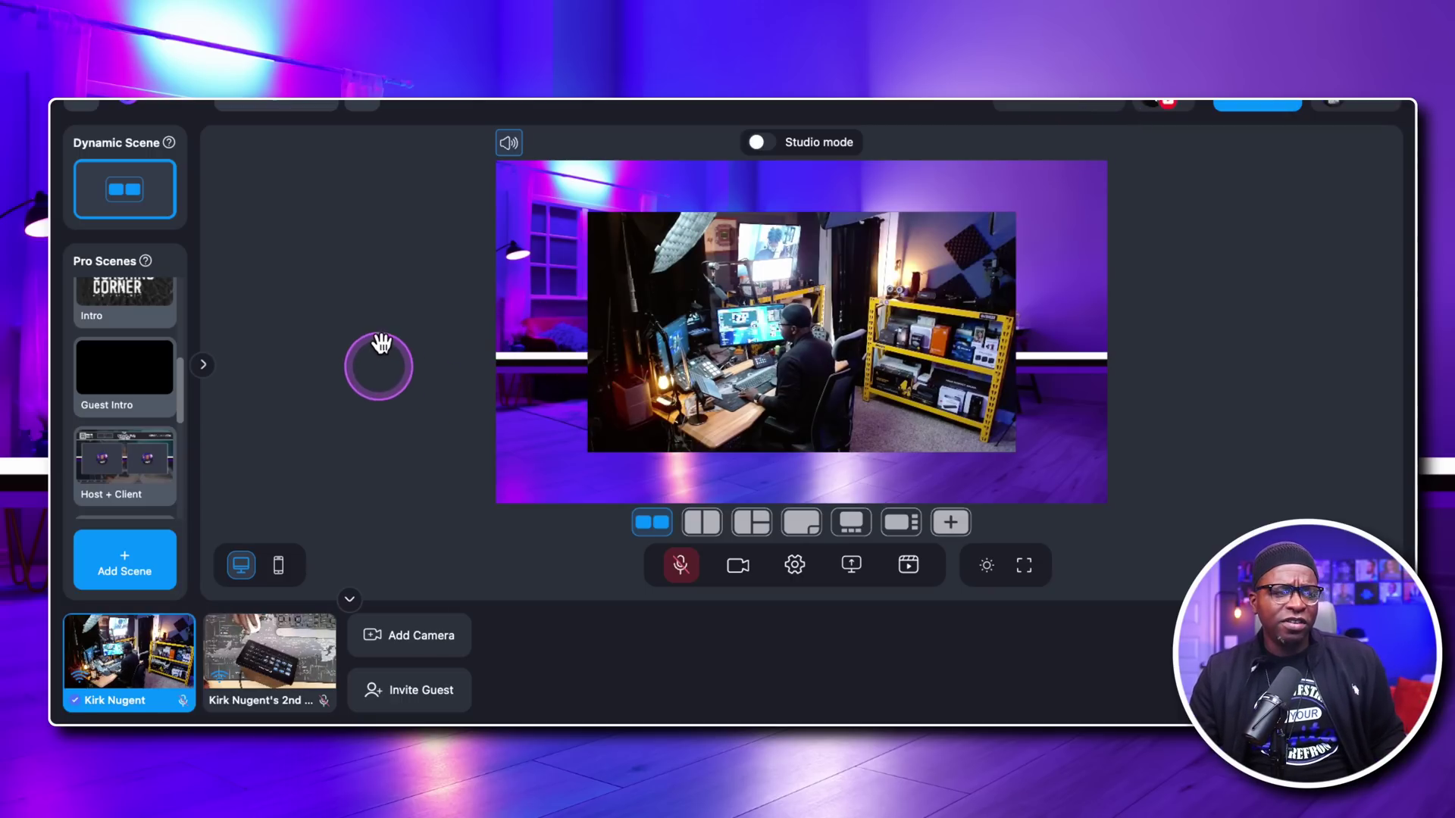
click(201, 353)
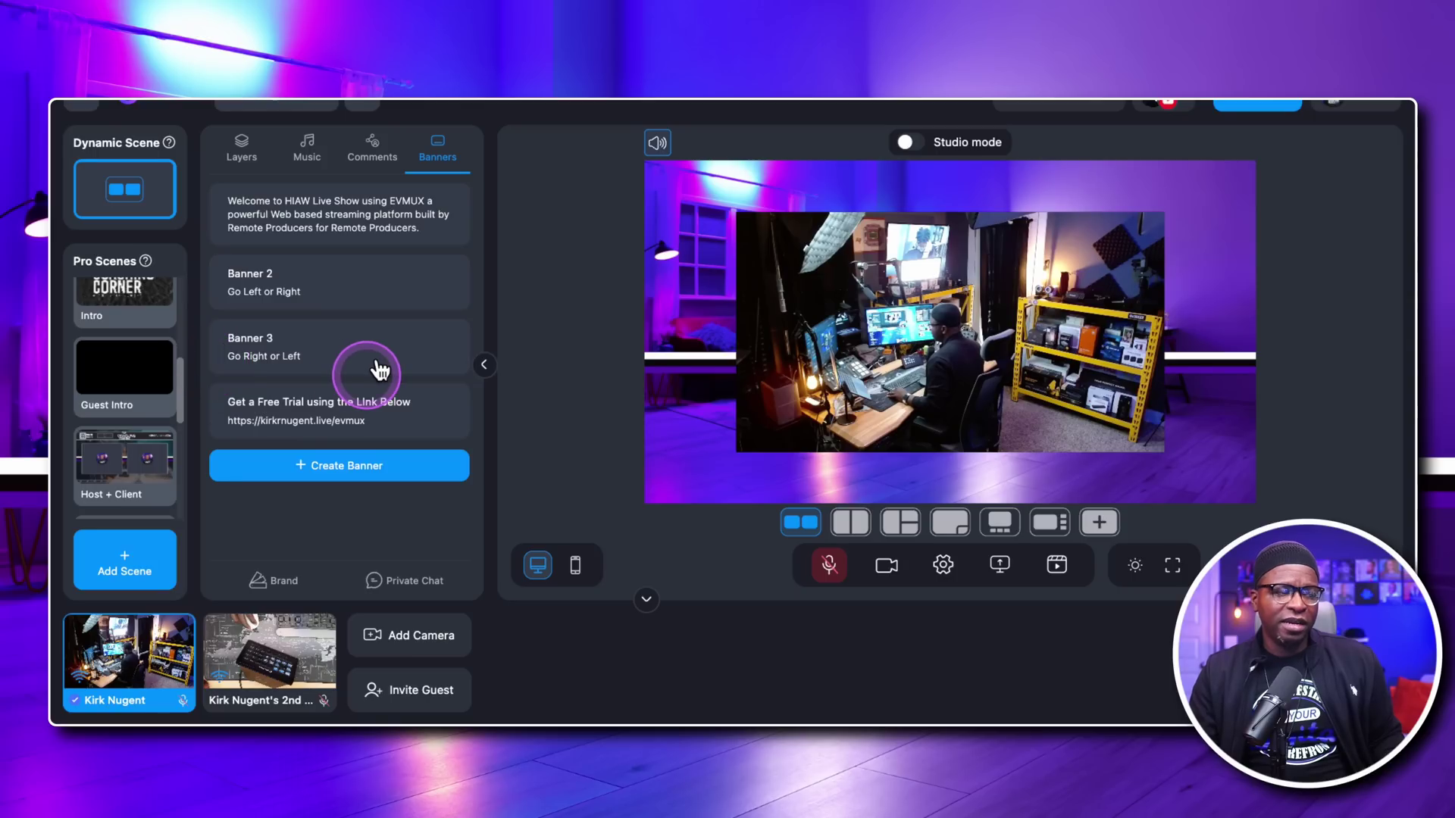
click(244, 148)
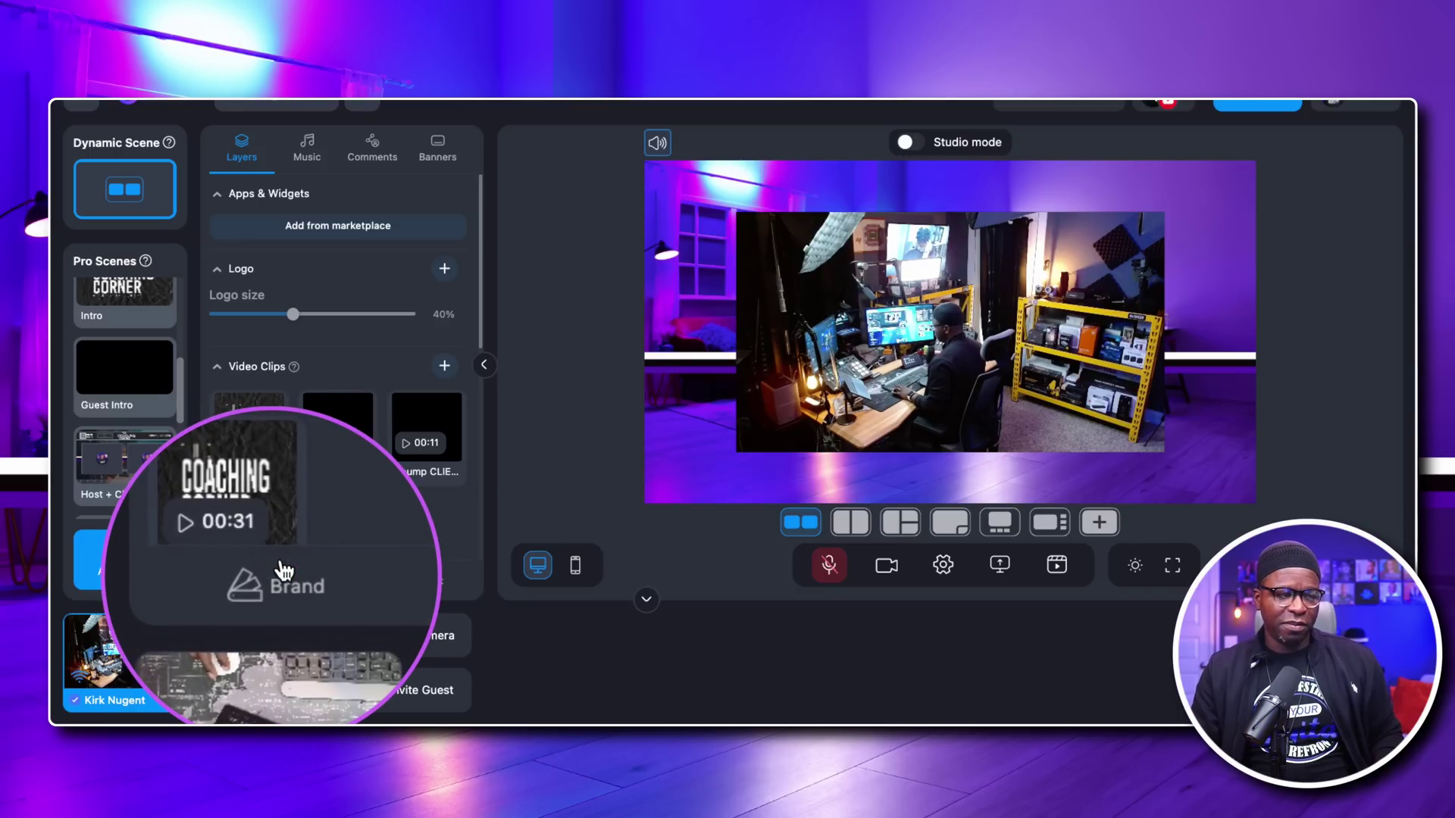
Step: In Brand settings, preview Style 3, then set Banners & Comments style to white Style 4
click(483, 359)
click(199, 361)
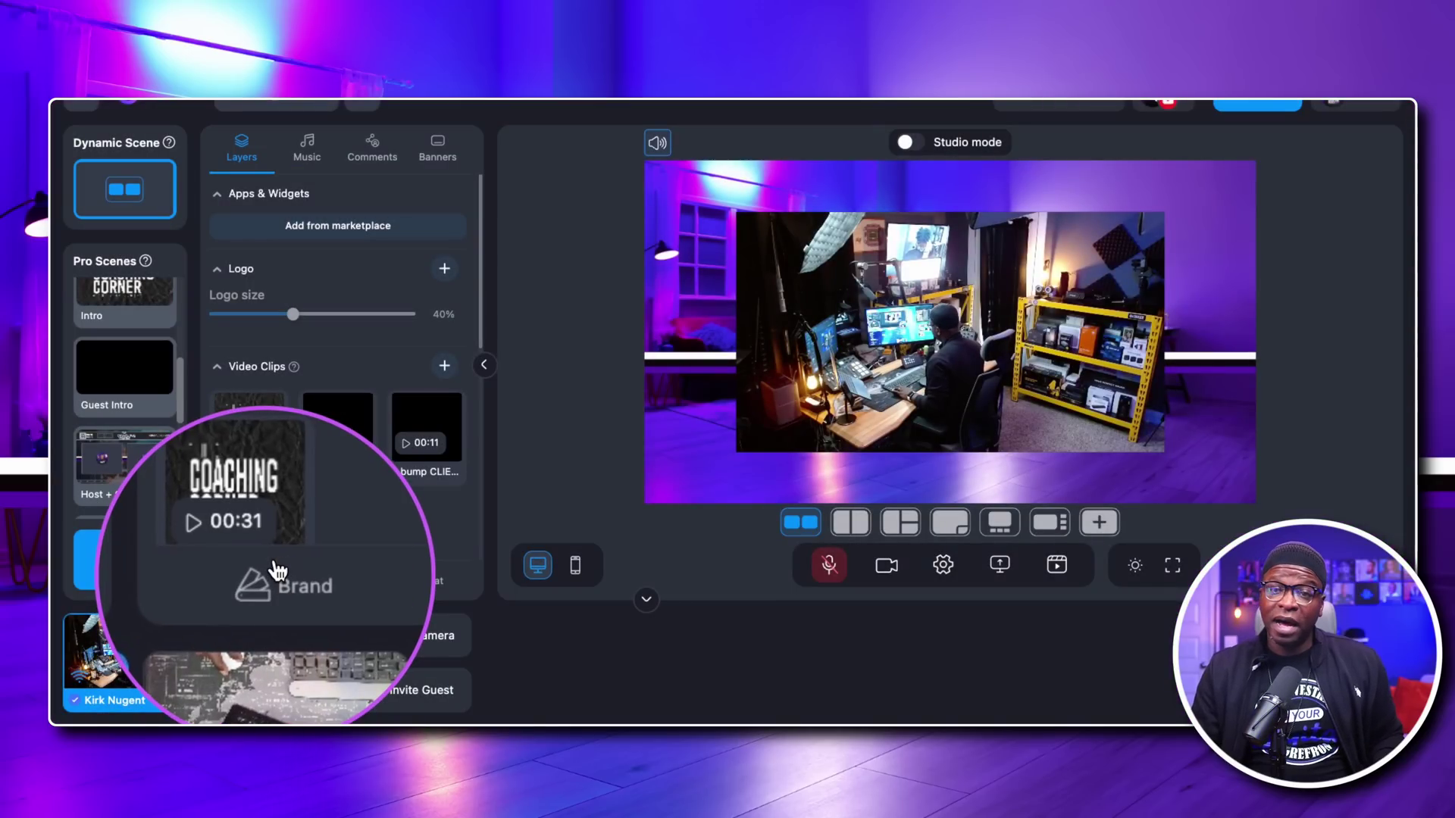
click(281, 581)
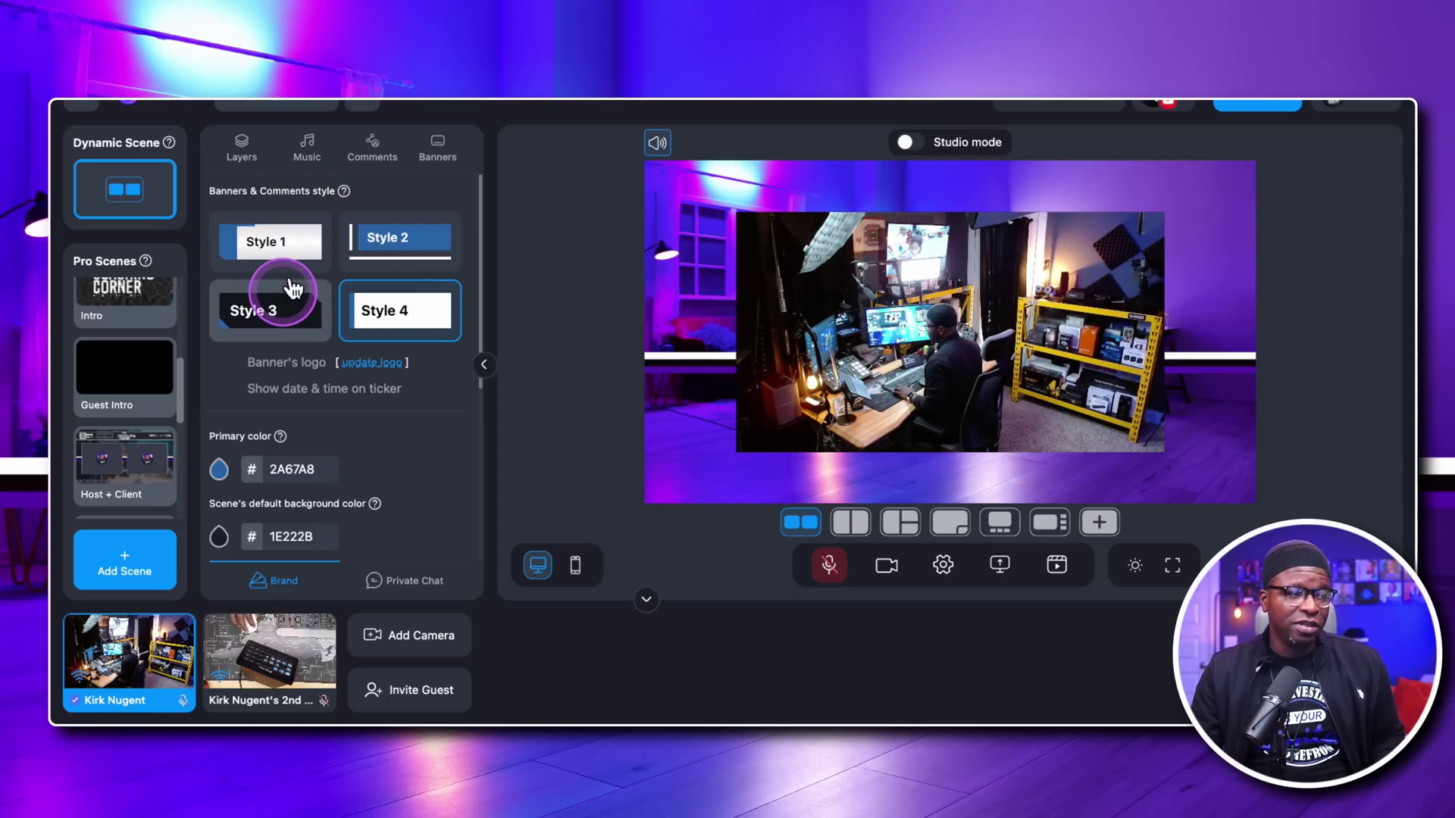
click(269, 307)
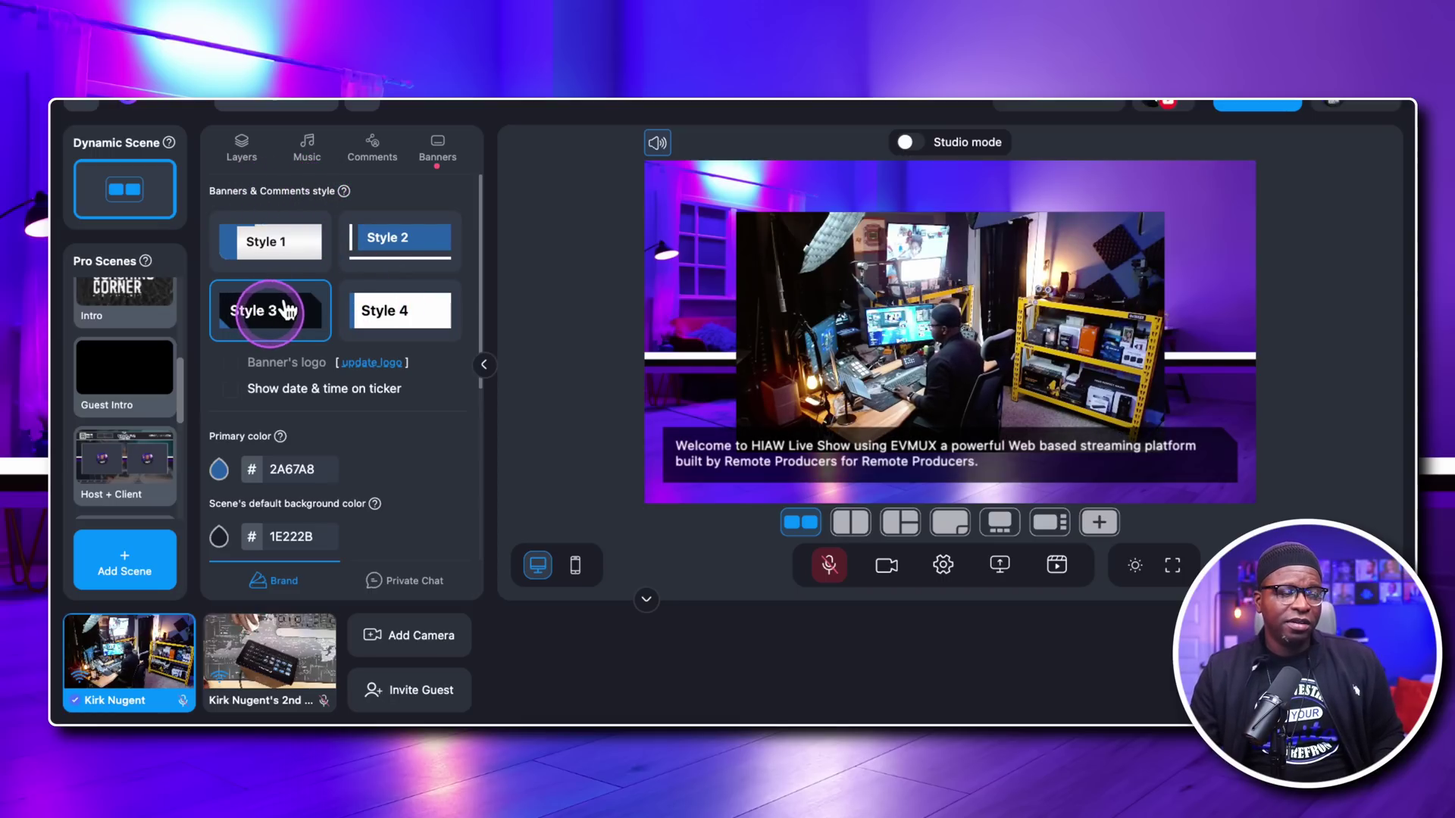
click(392, 311)
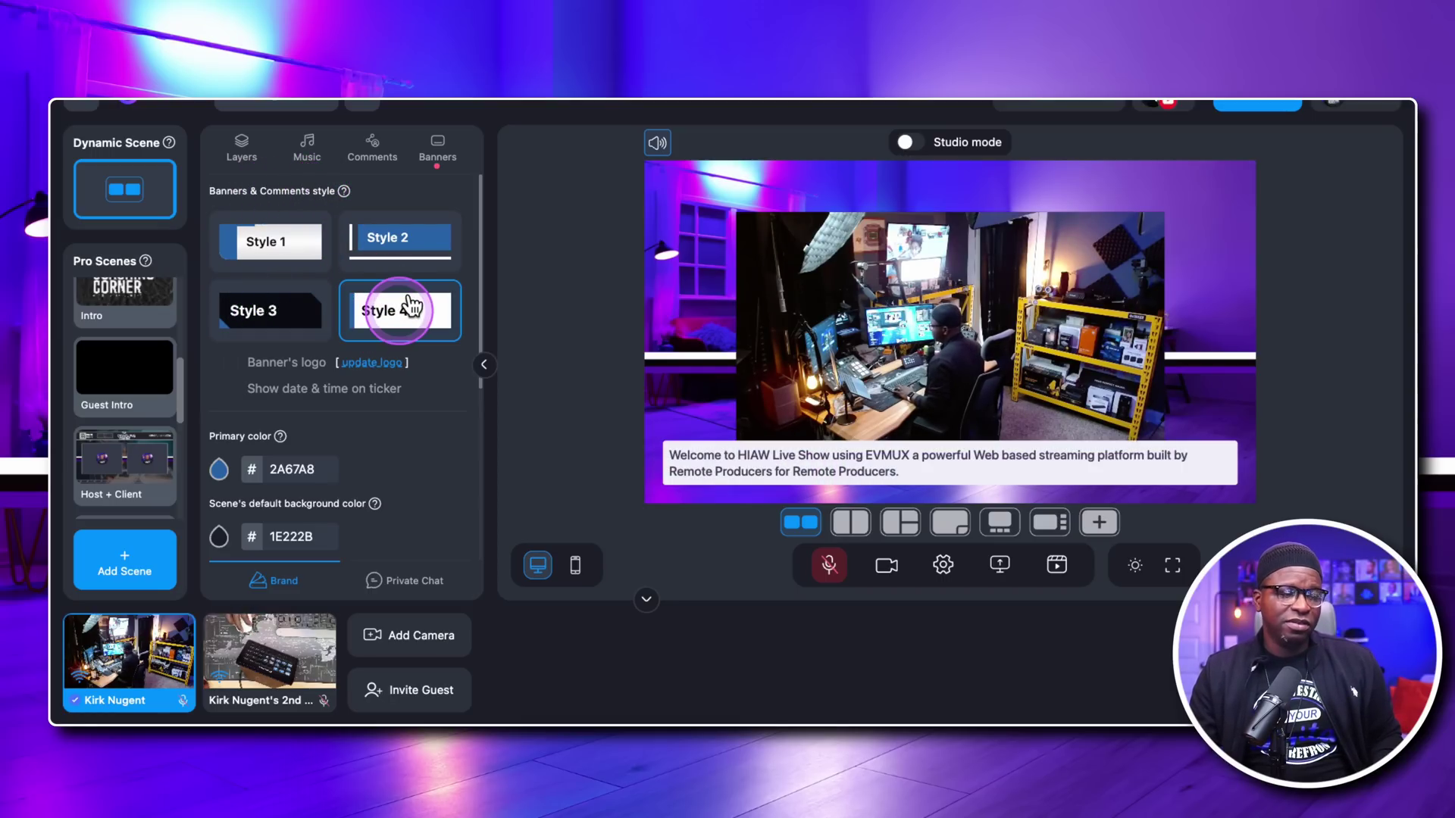
click(416, 316)
scroll(416, 317, down, 2)
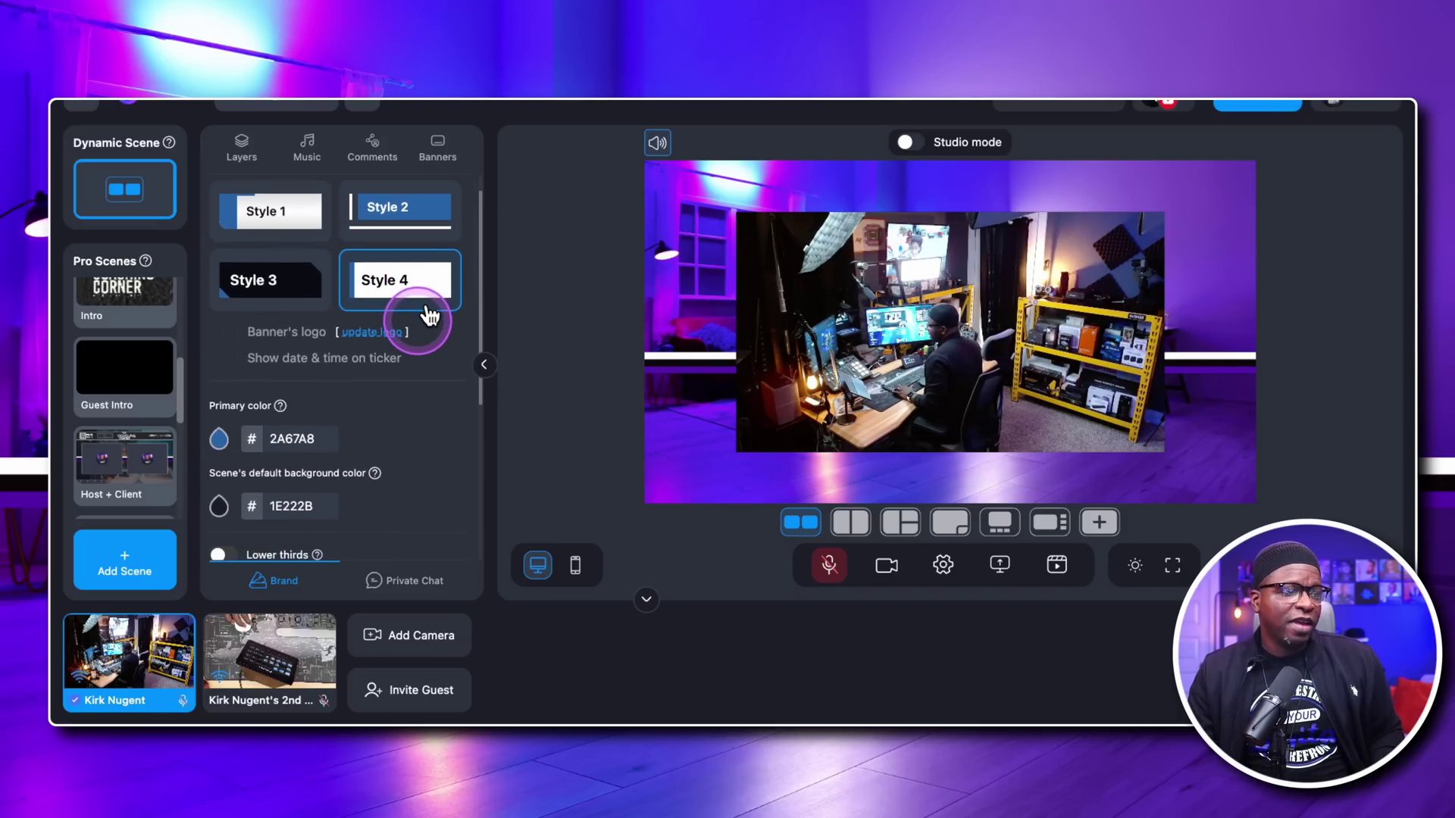
scroll(424, 315, down, 2)
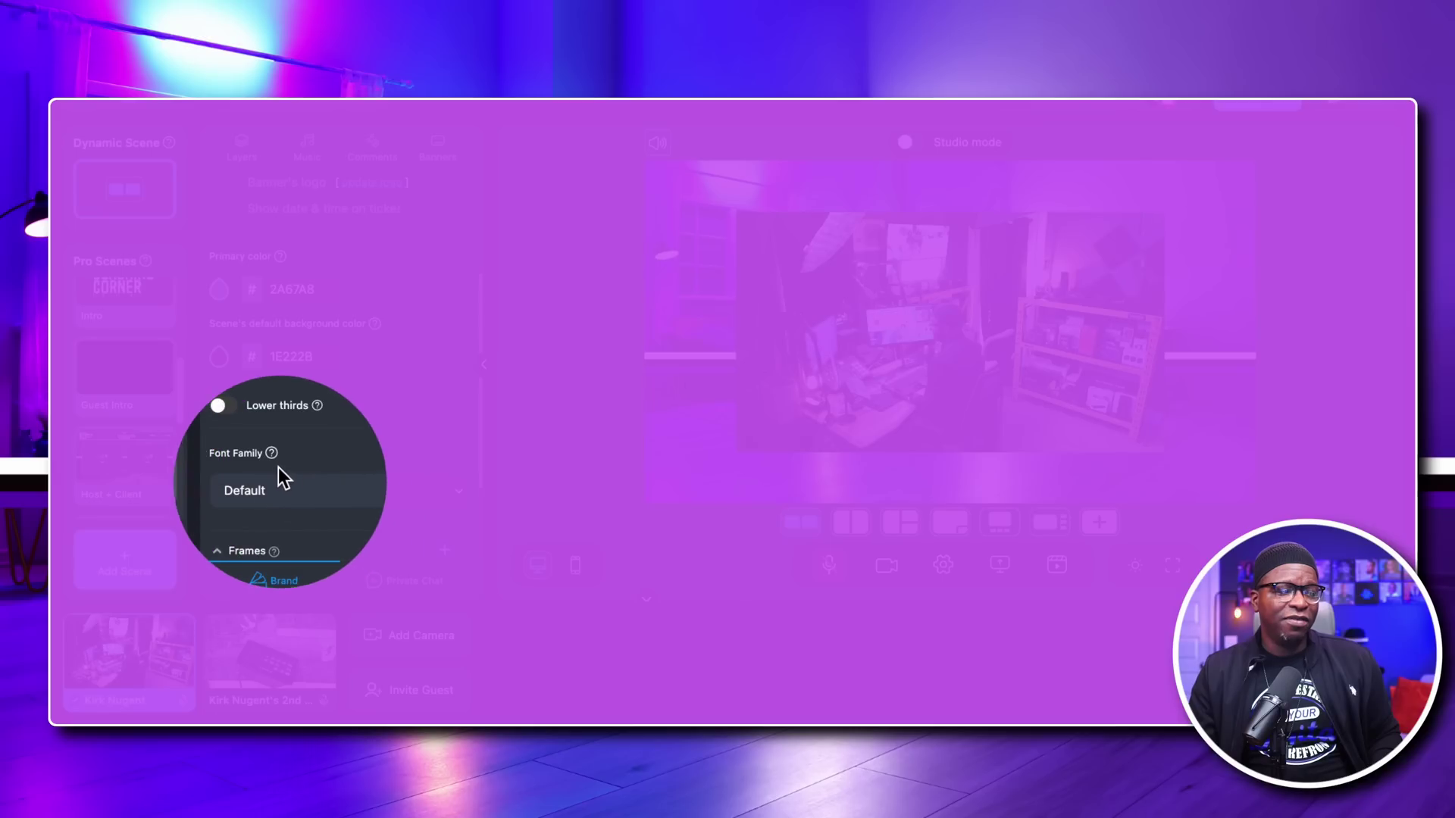
Step: Check the Font Family list twice, keeping the Default font
mouse_move(272, 453)
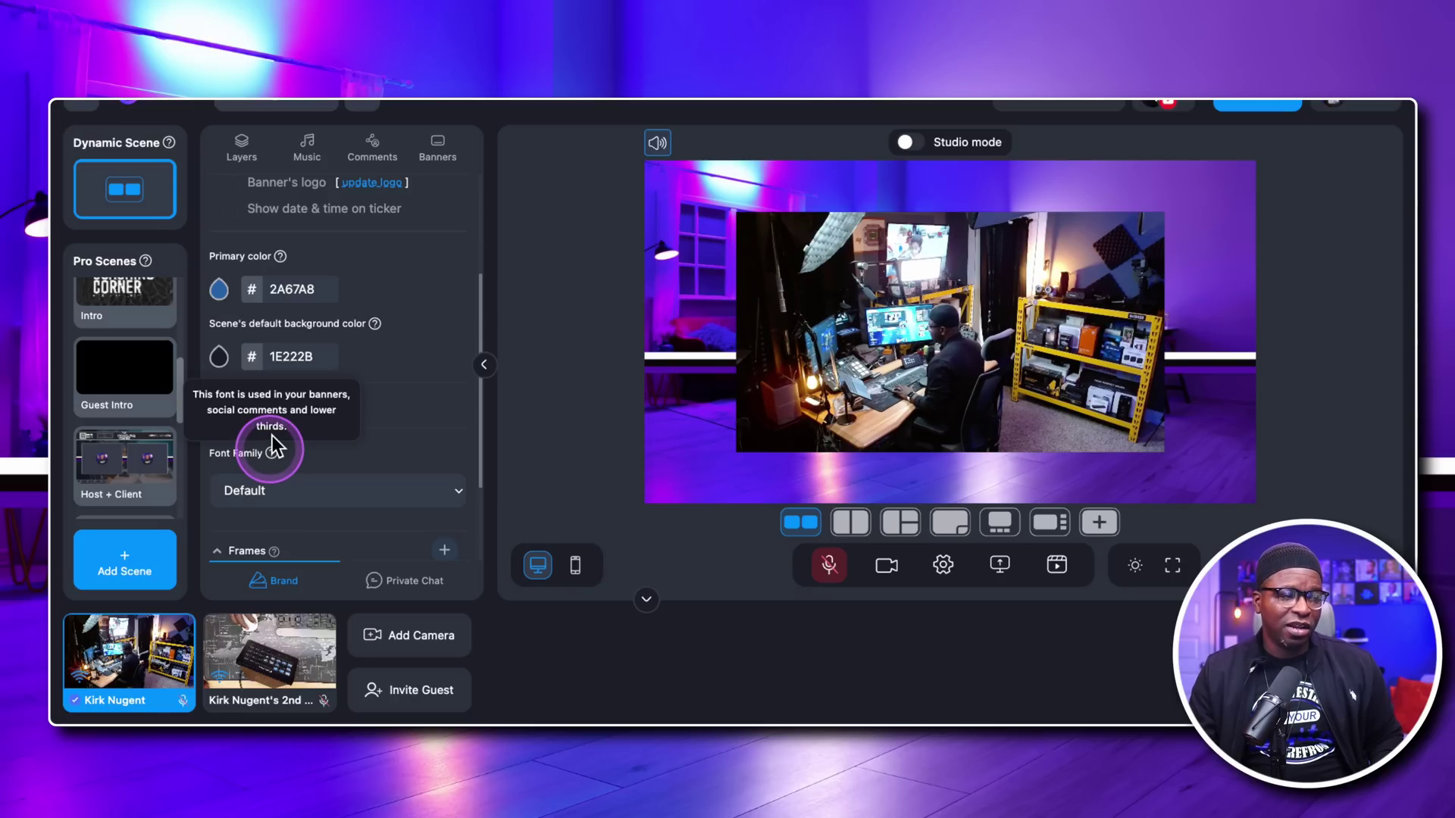
click(327, 485)
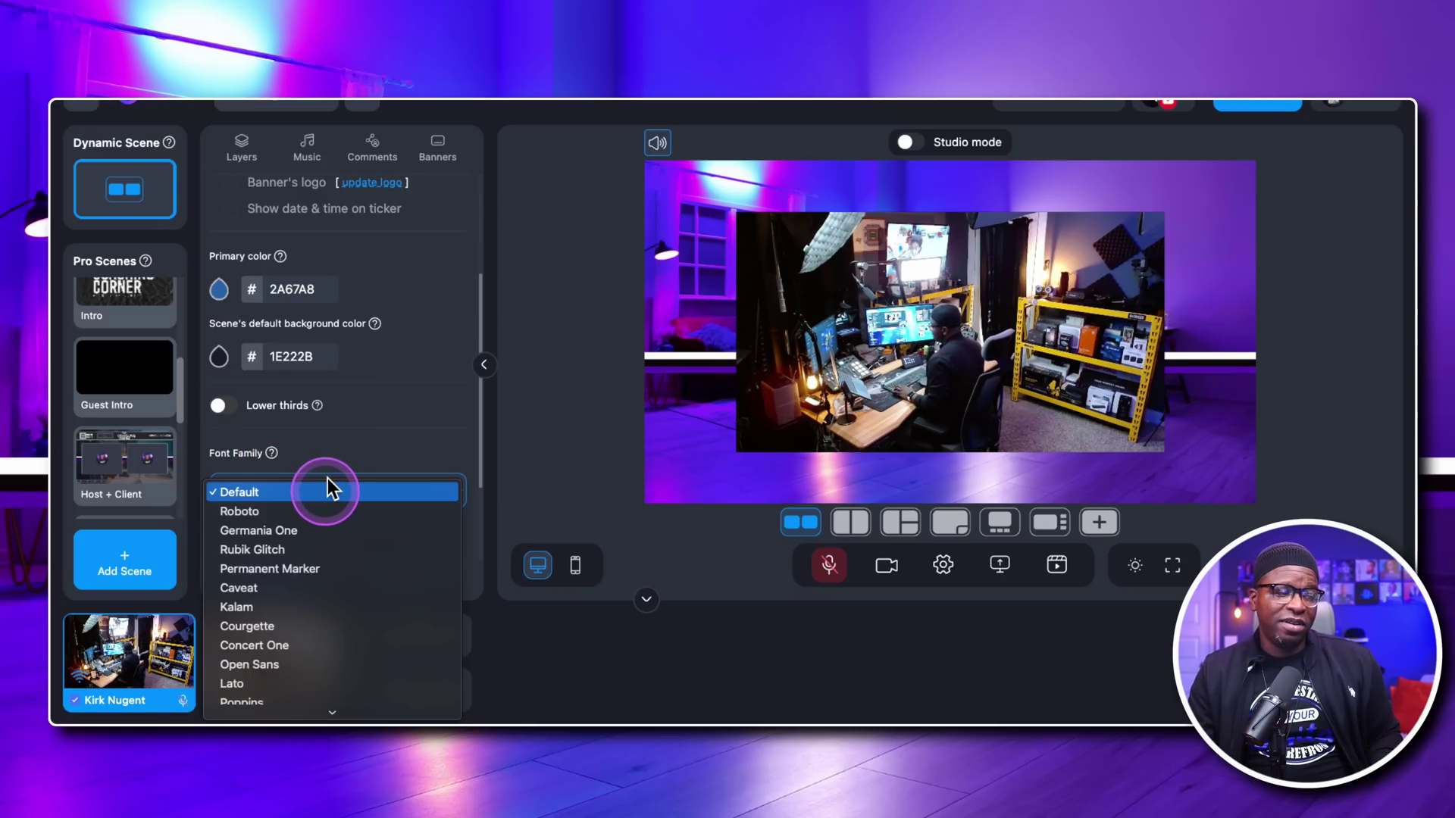
scroll(333, 506, down, 2)
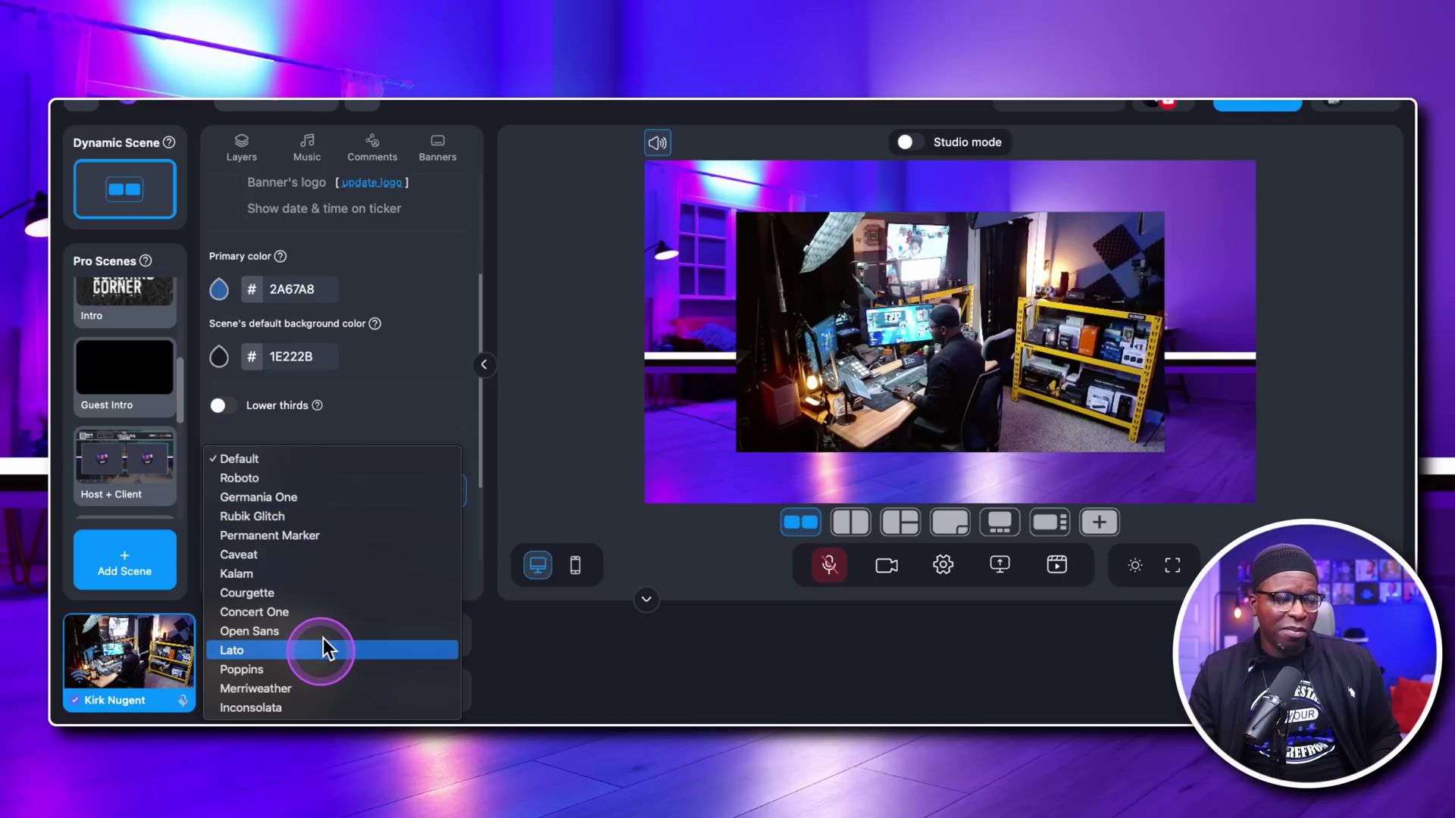
click(400, 366)
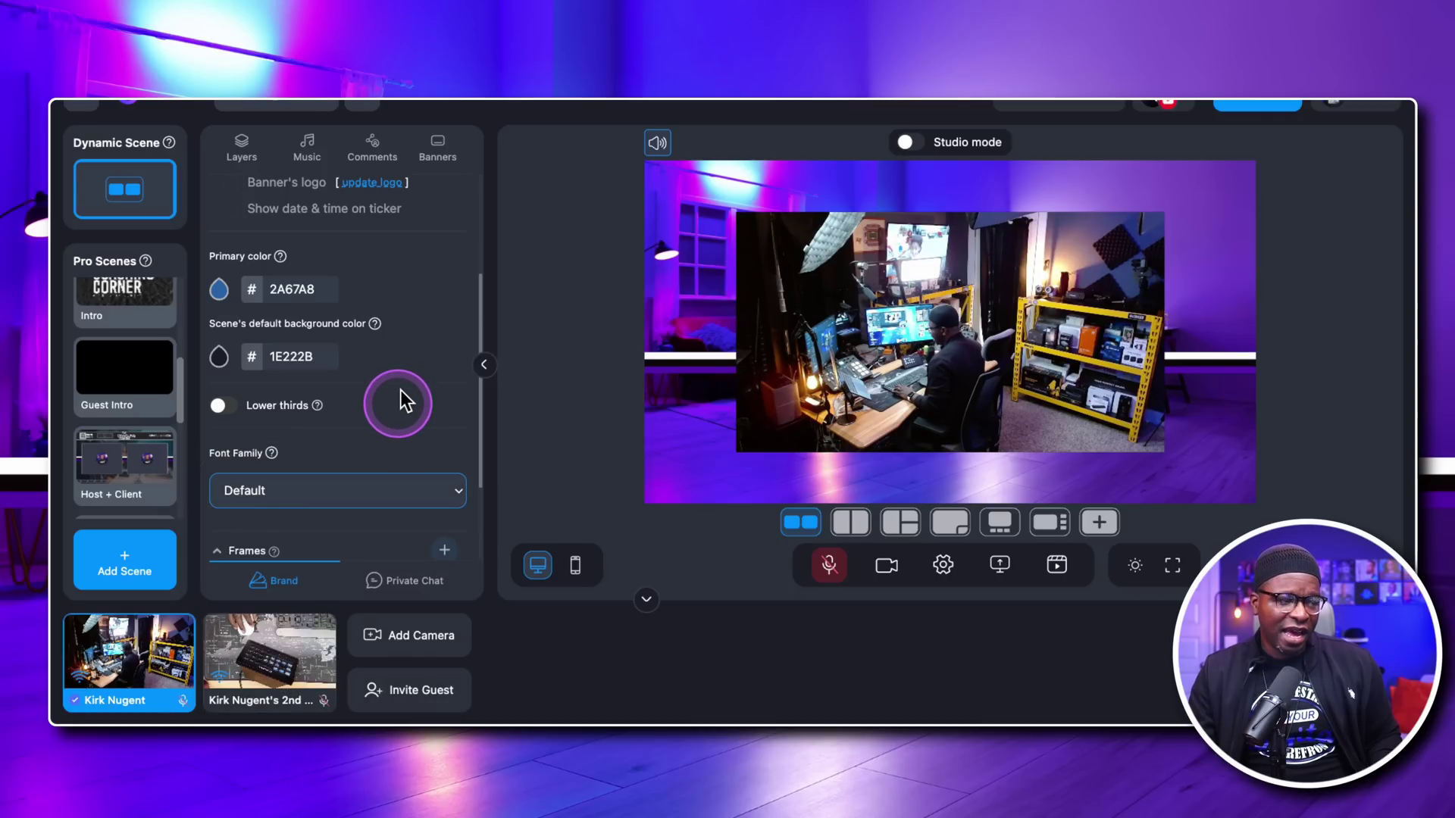
scroll(342, 515, down, 2)
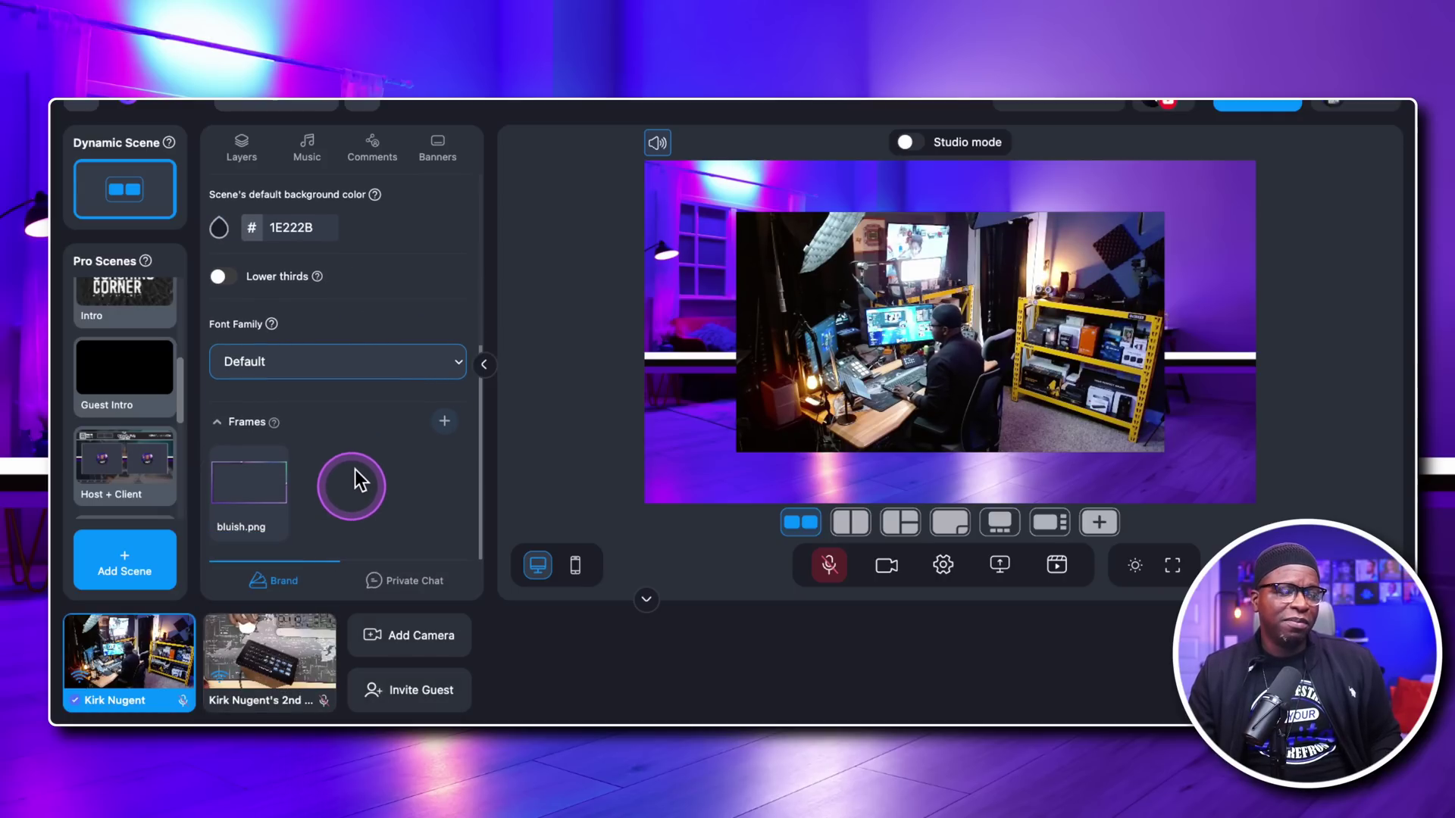
click(390, 359)
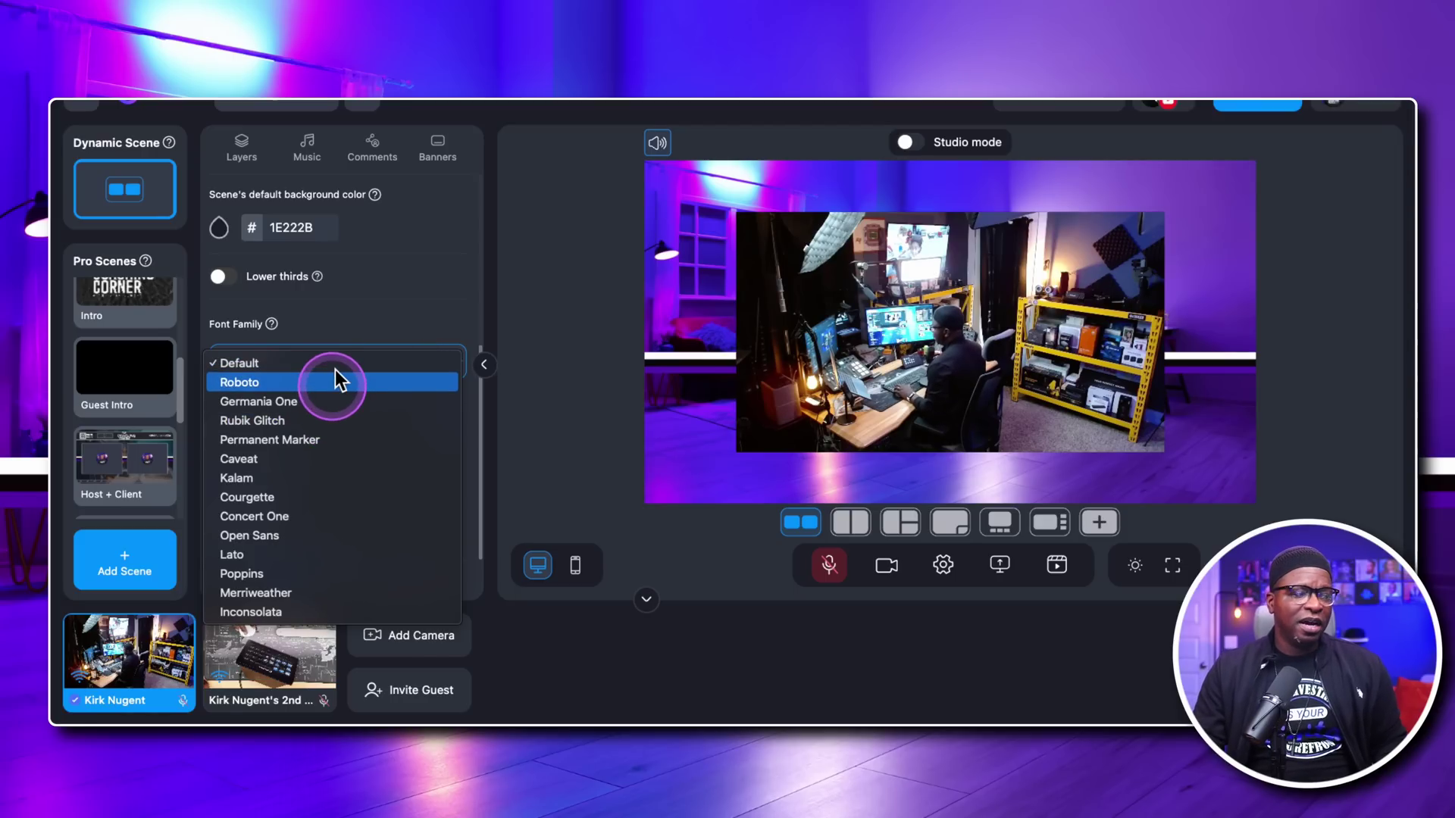
click(388, 286)
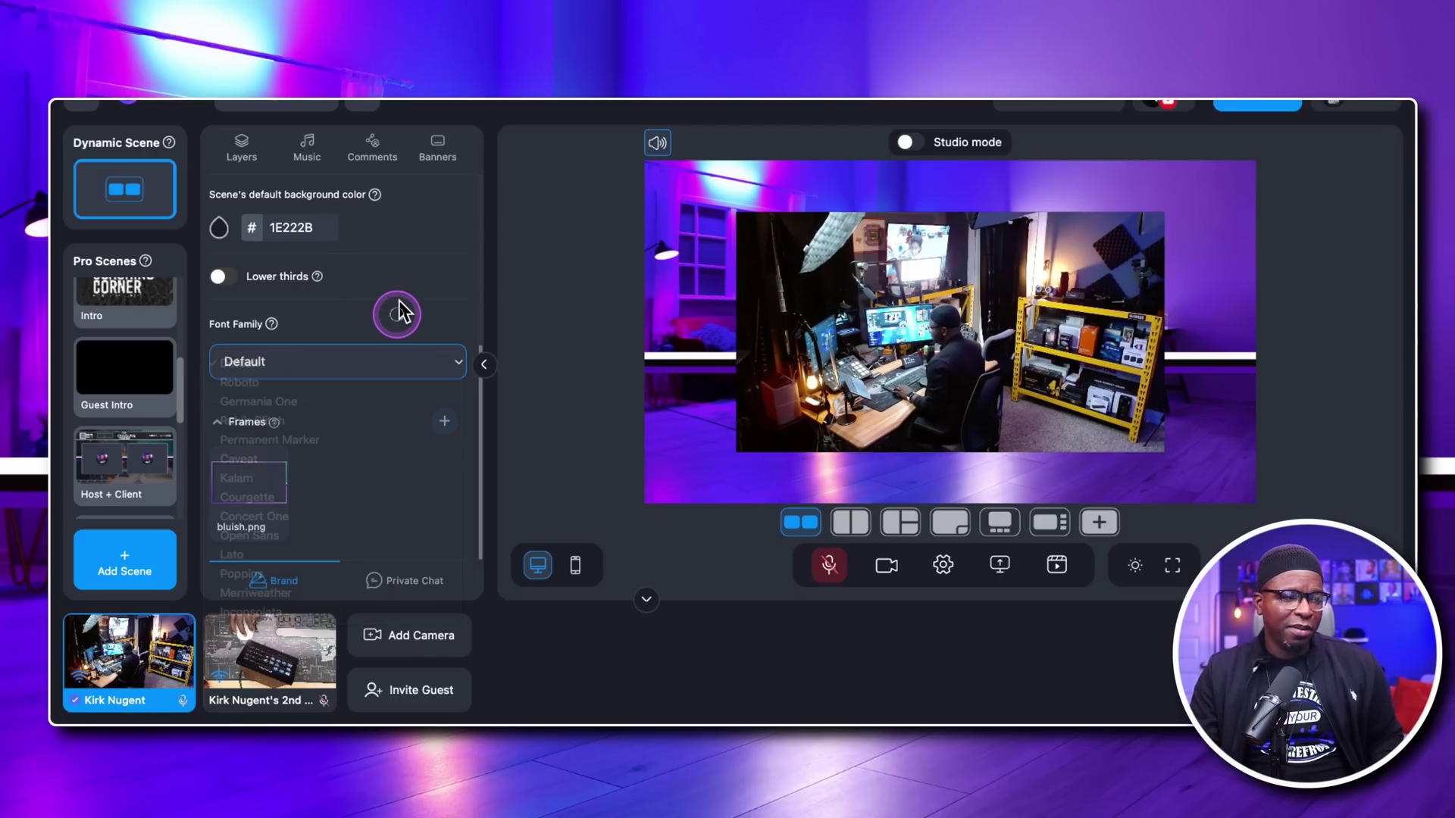
scroll(402, 306, up, 4)
mouse_move(377, 267)
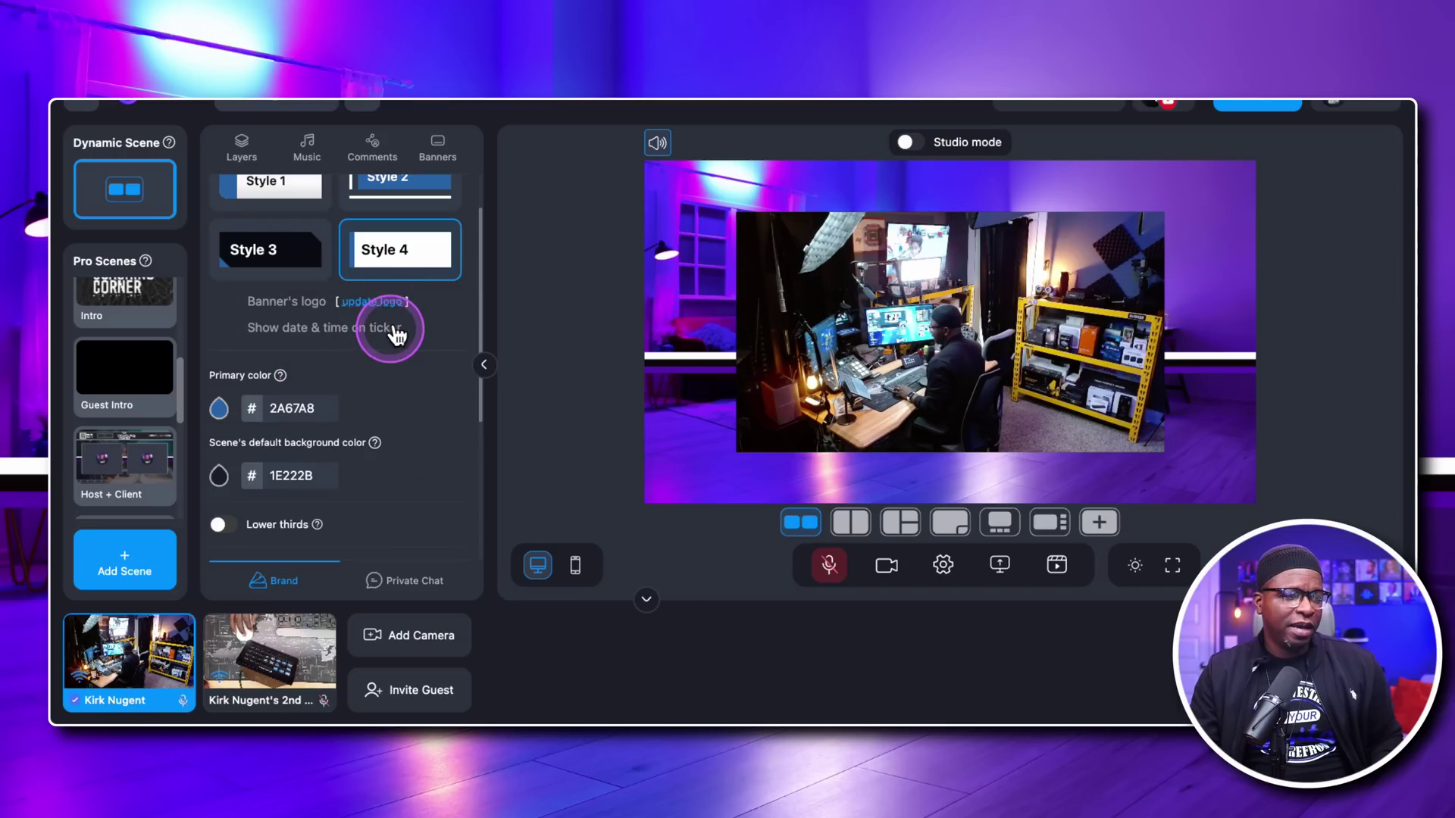
scroll(383, 247, up, 1)
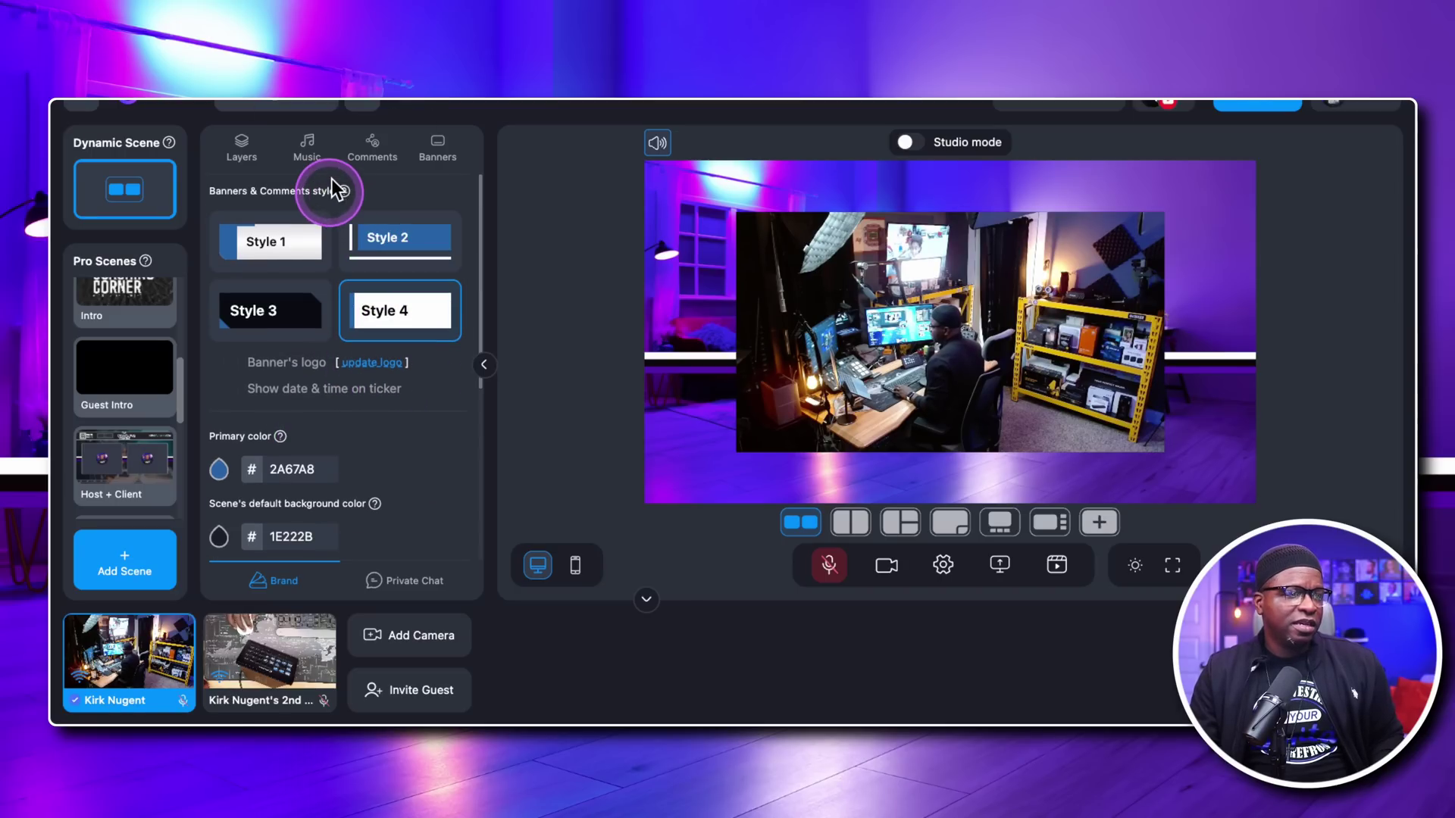
Step: Show the 'Welcome to HIAW Live Show' banner on screen and return to Brand settings
click(438, 145)
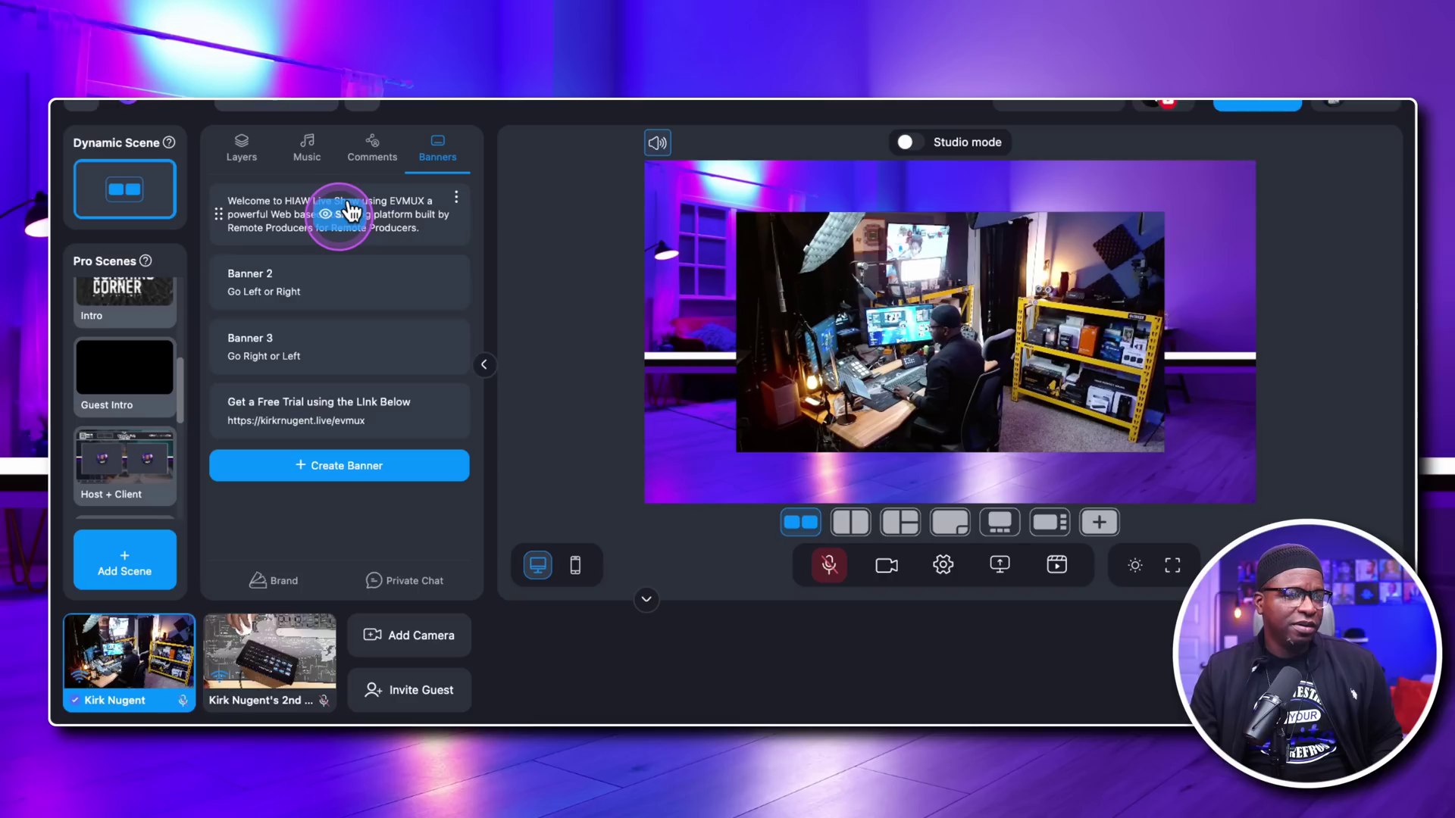
click(349, 211)
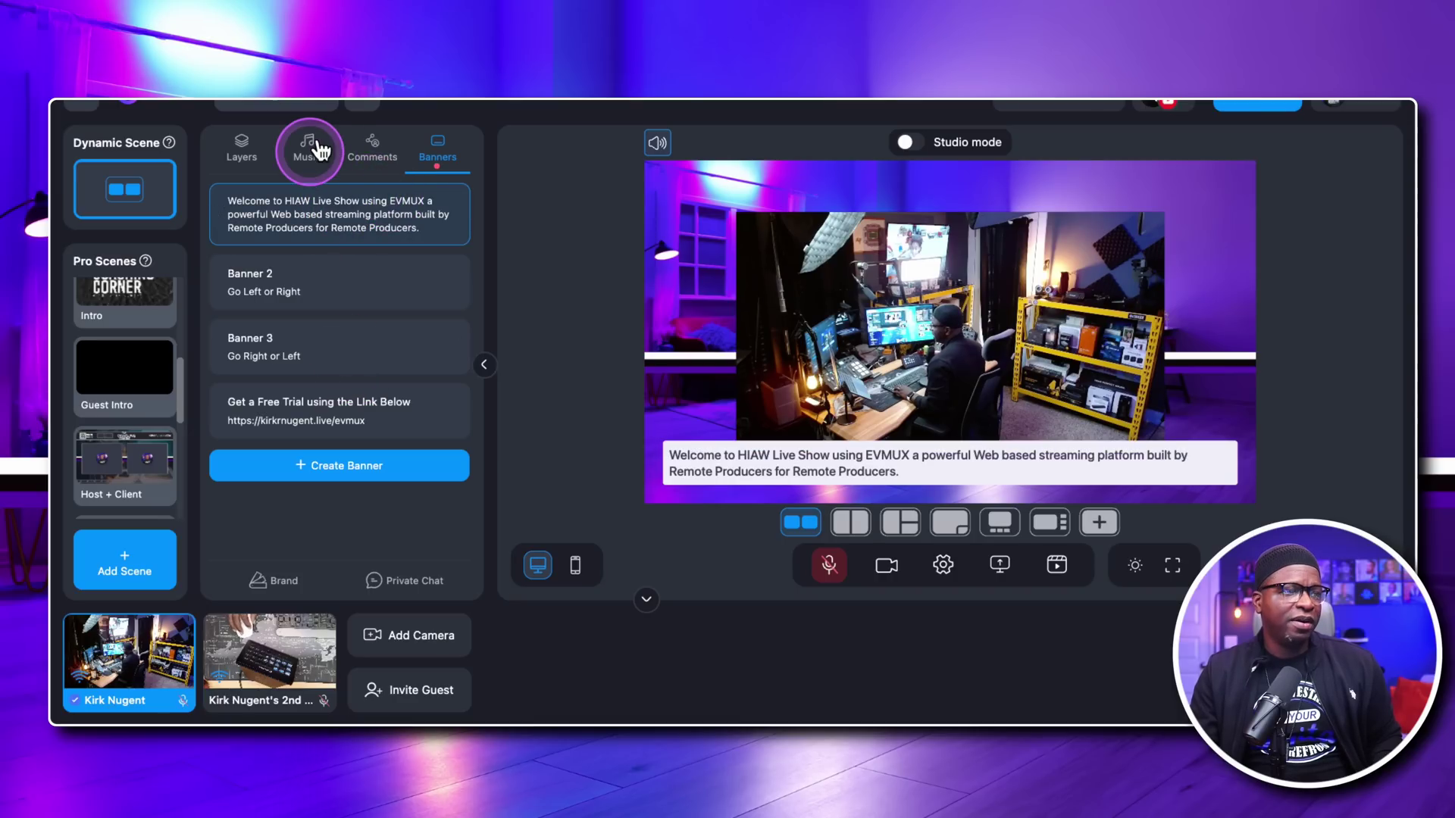
click(279, 580)
scroll(349, 439, down, 5)
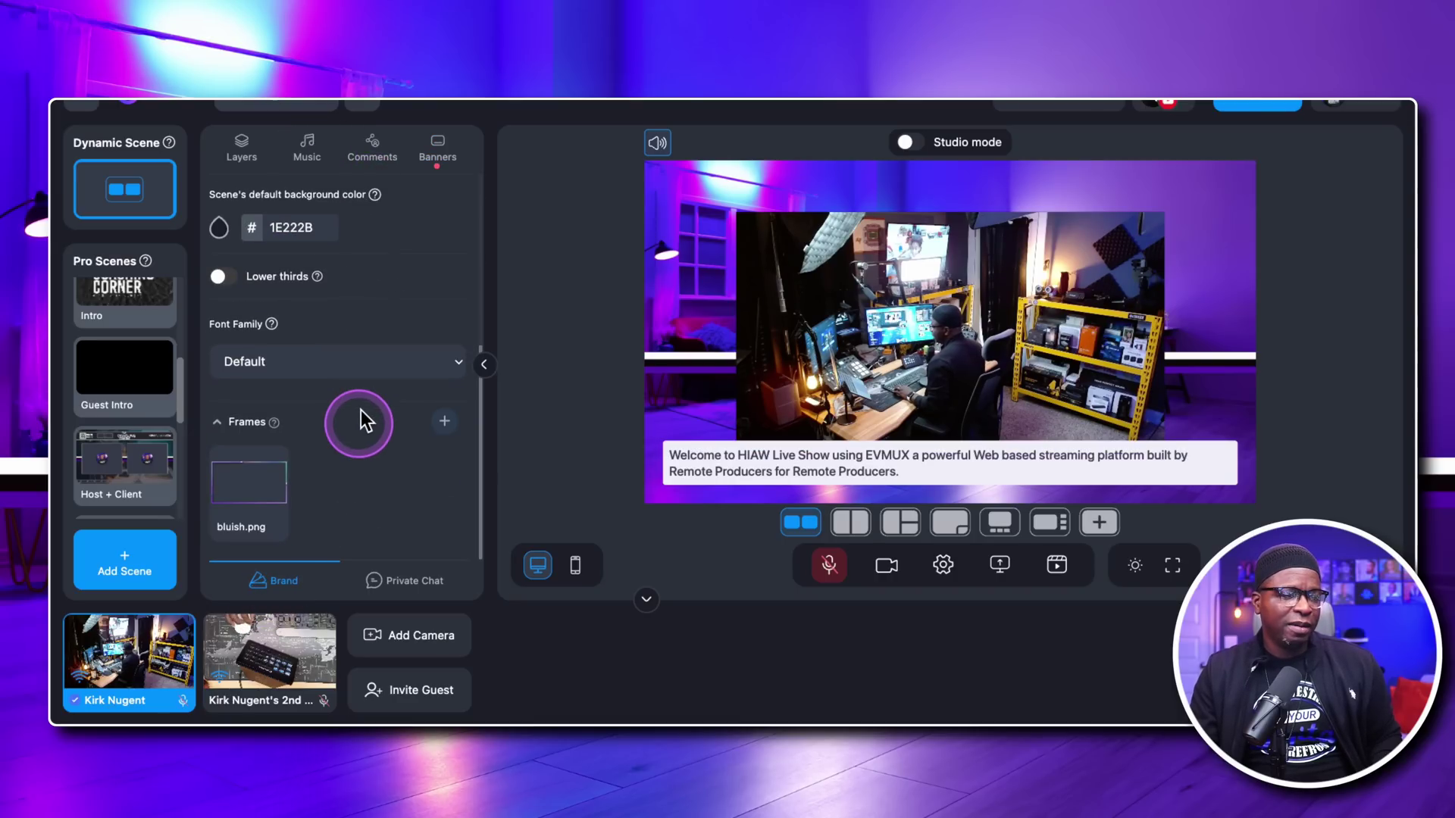
Step: Try Germania One, Permanent Marker, Caveat and Concert One as the banner font
click(325, 366)
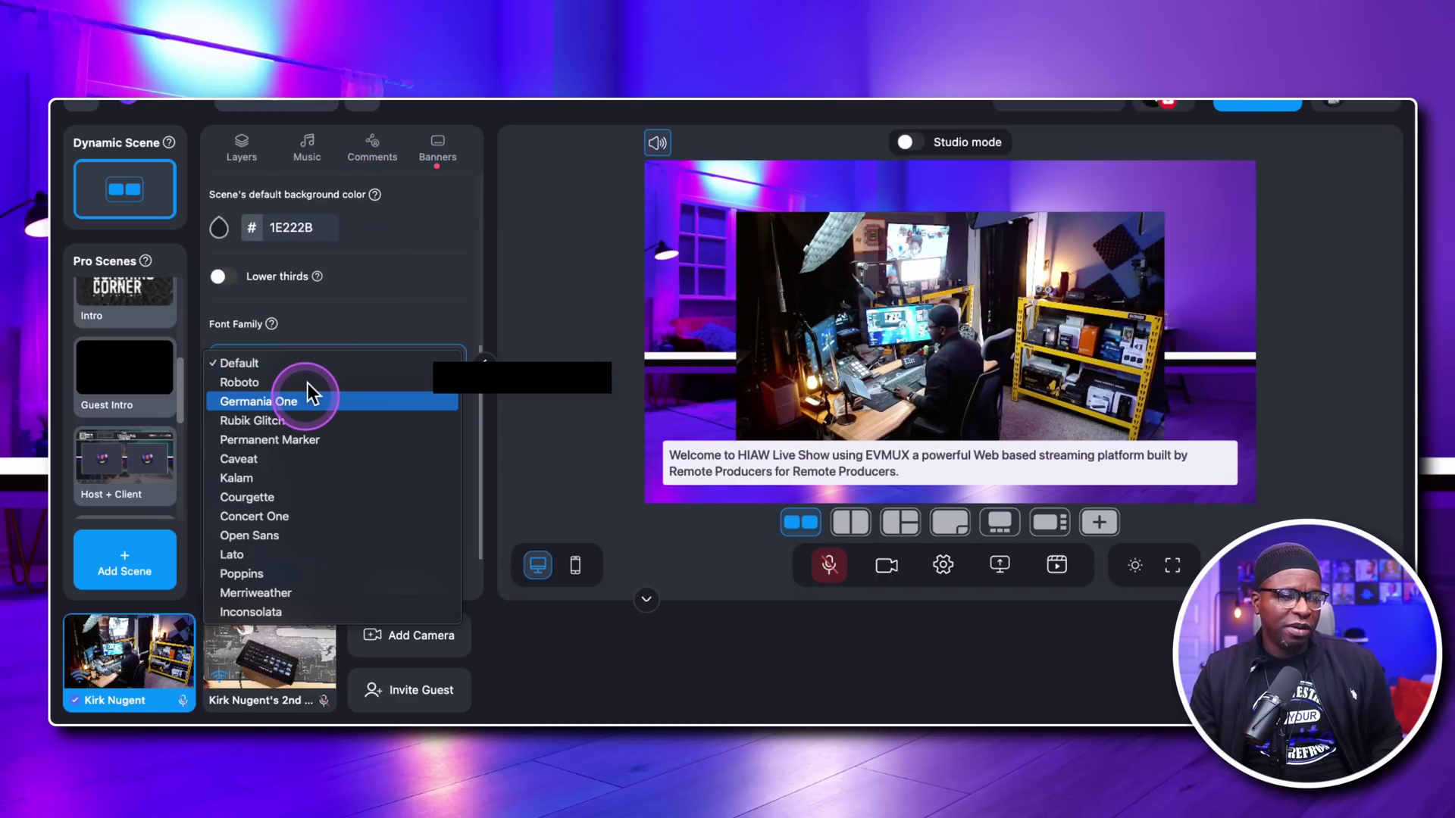
click(311, 393)
click(309, 366)
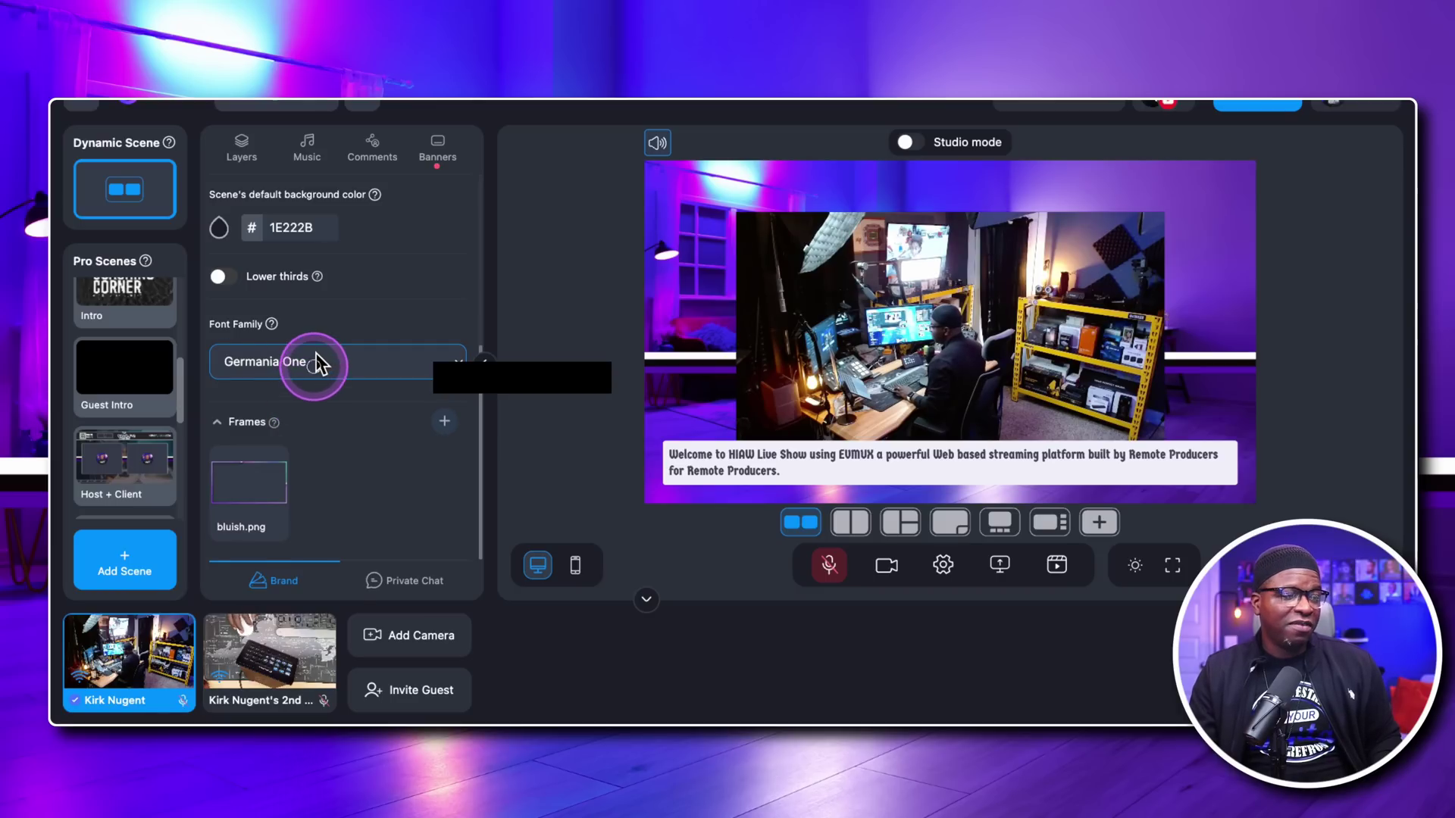
click(308, 389)
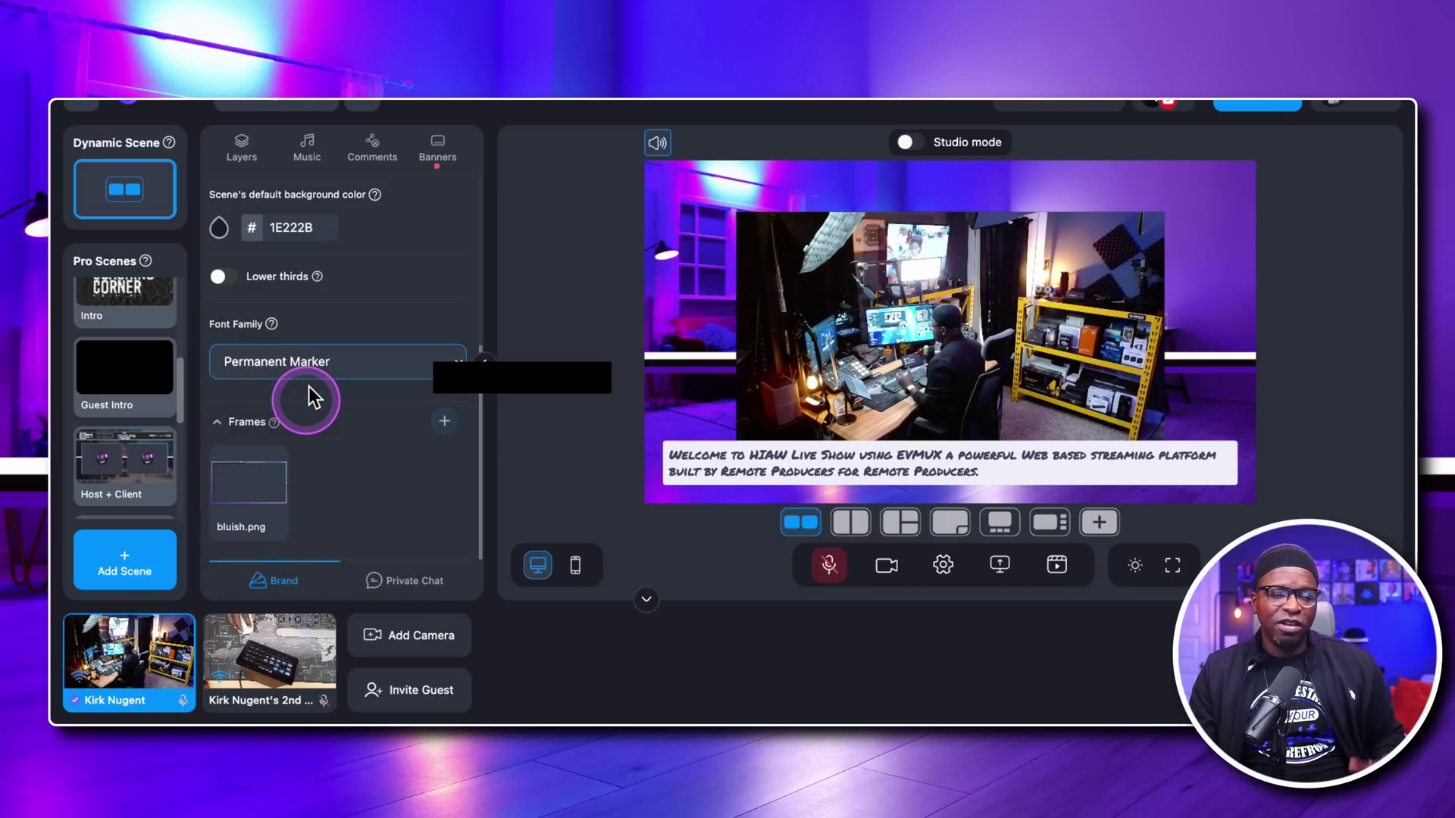
click(315, 379)
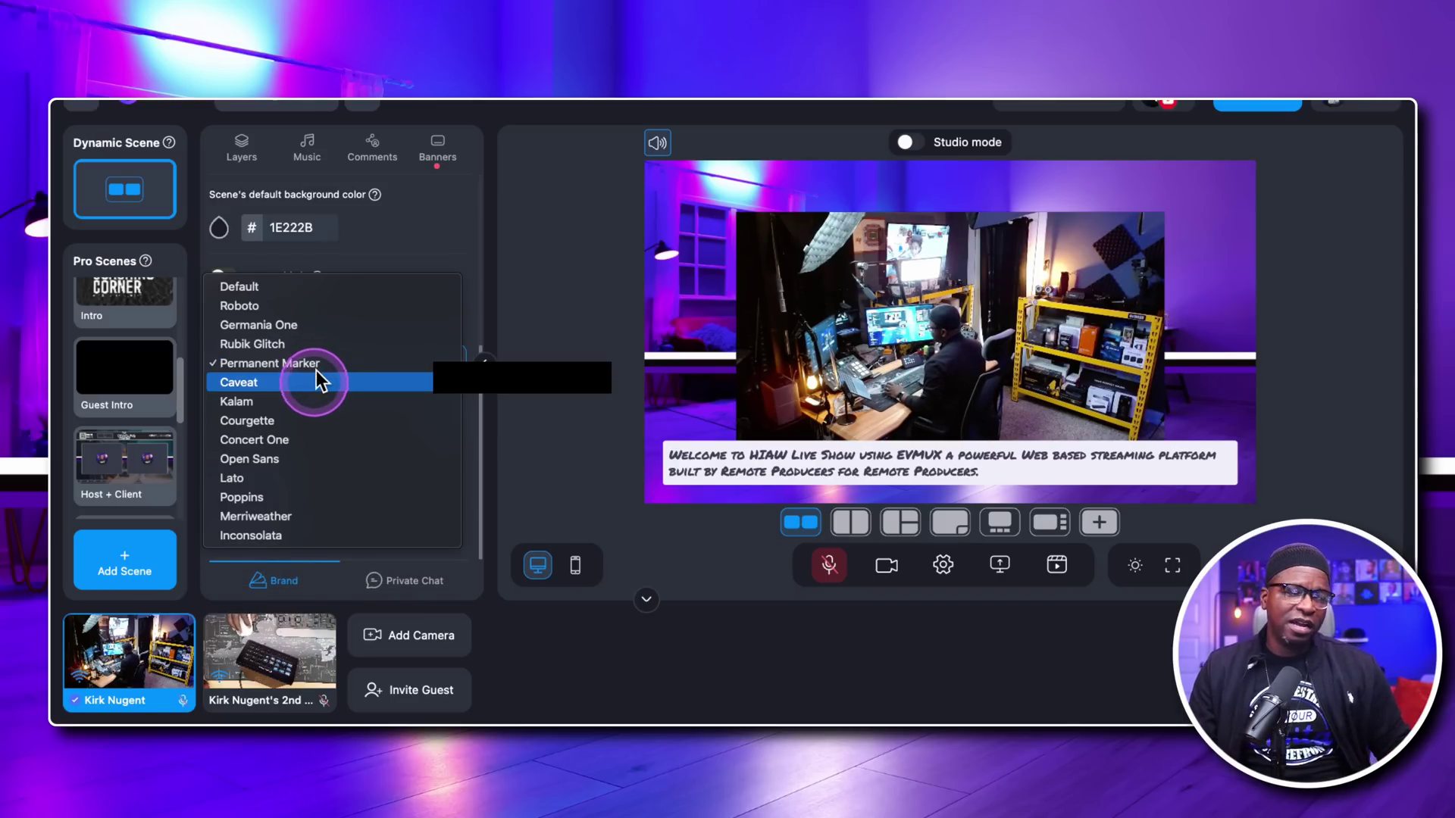
click(316, 380)
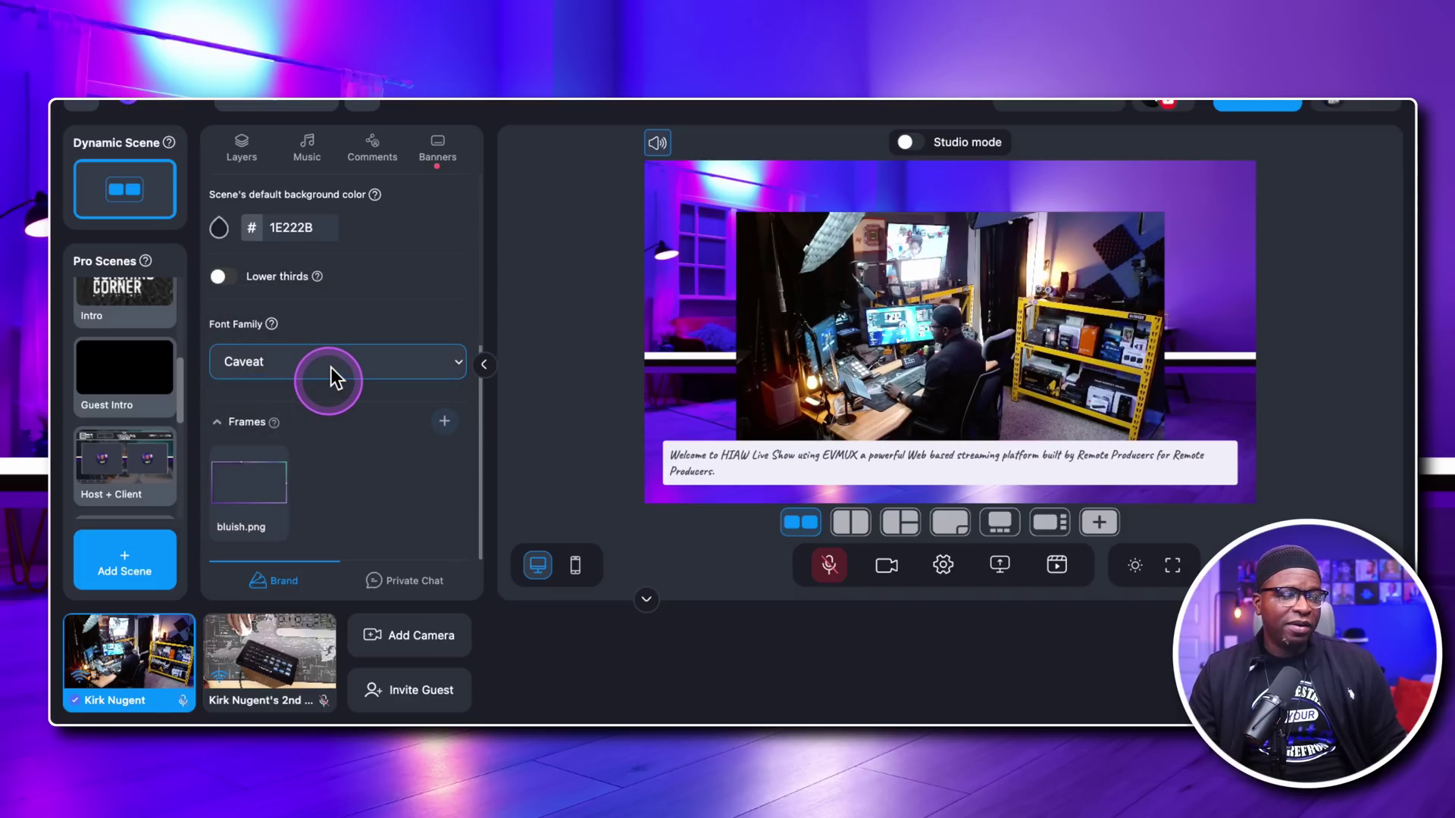
click(330, 364)
click(300, 406)
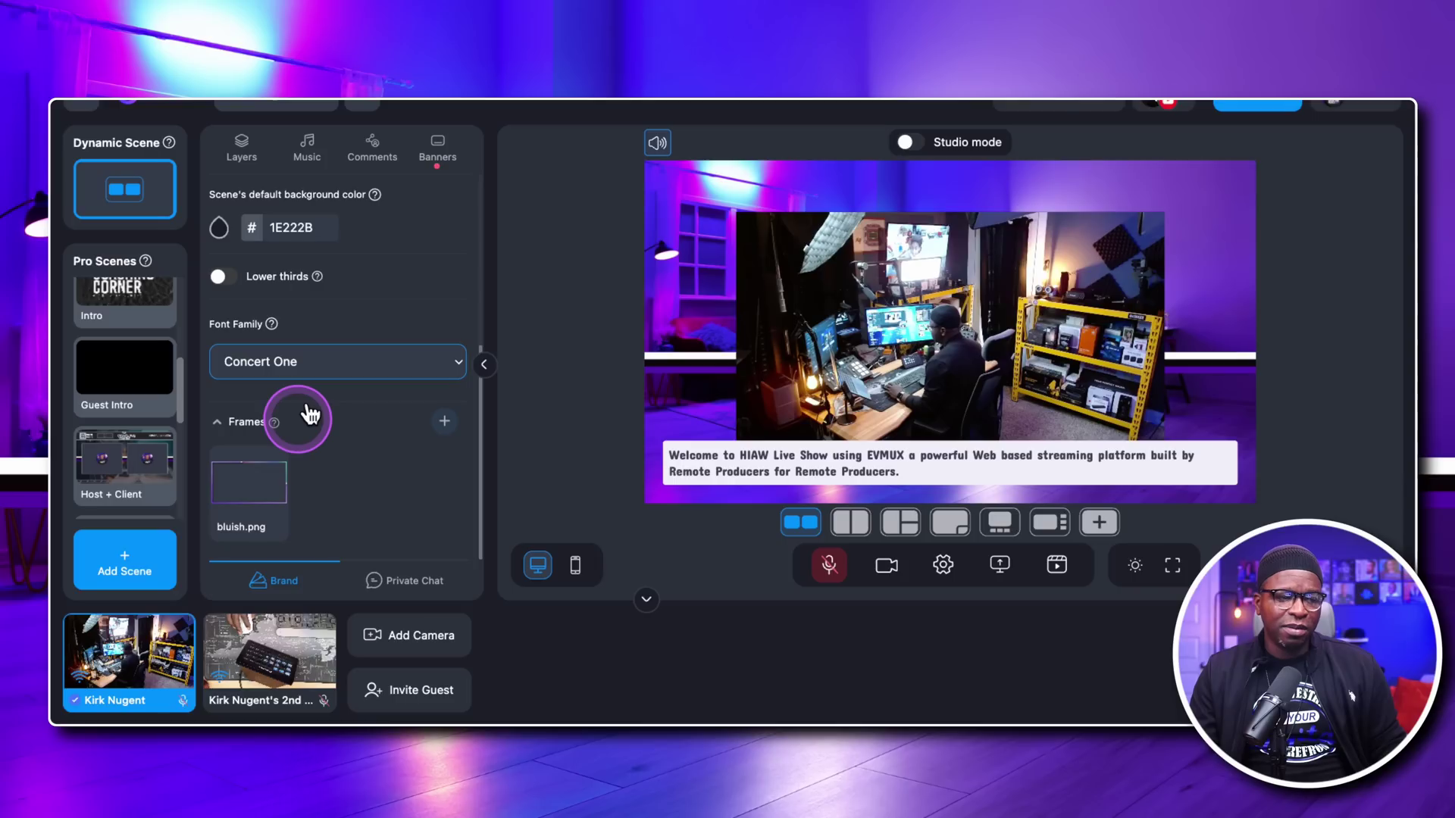
Step: Preview Open Sans, Poppins, Merriweather and Kalam, then settle on Concert One
click(338, 363)
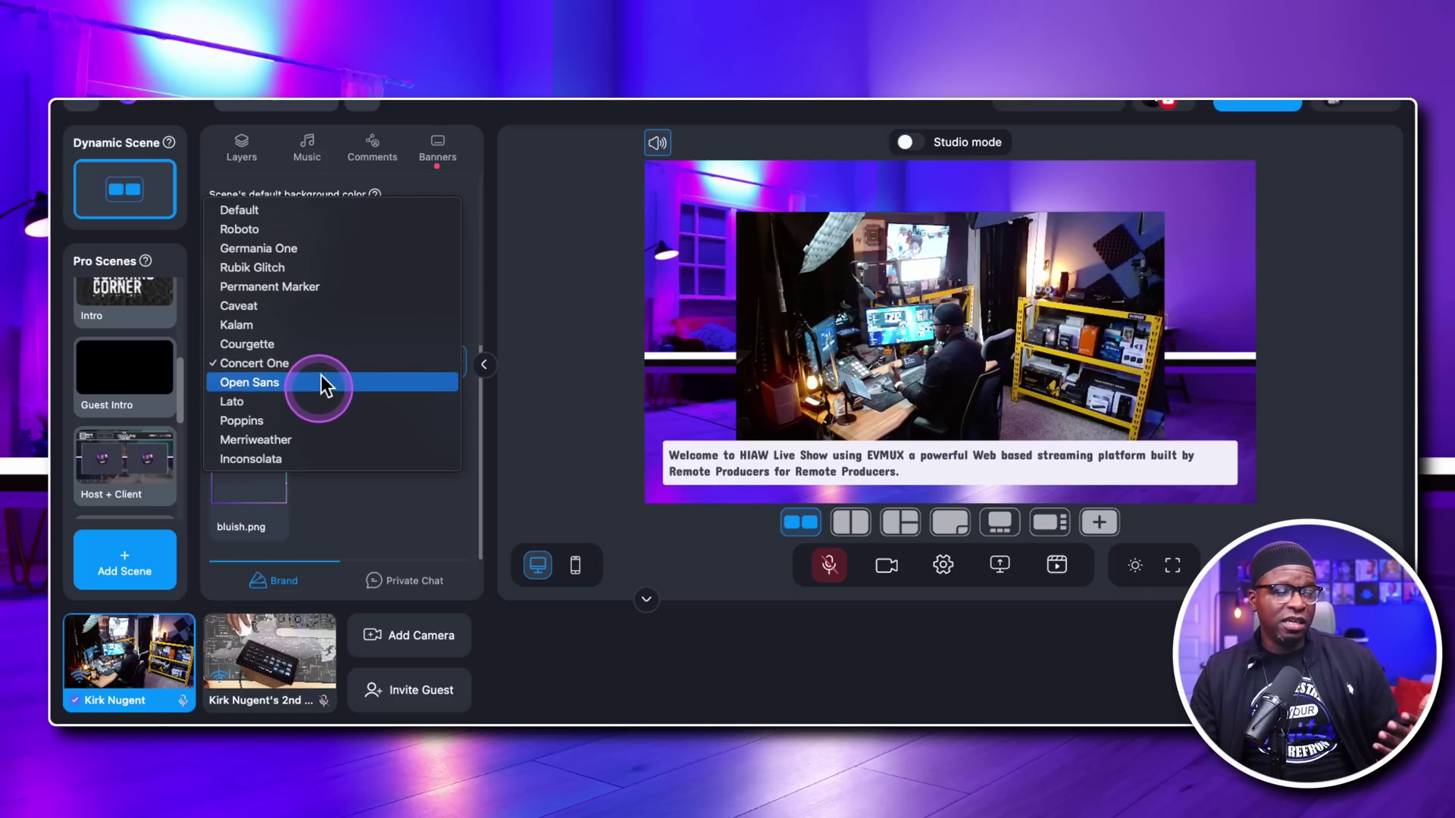
click(321, 379)
click(351, 364)
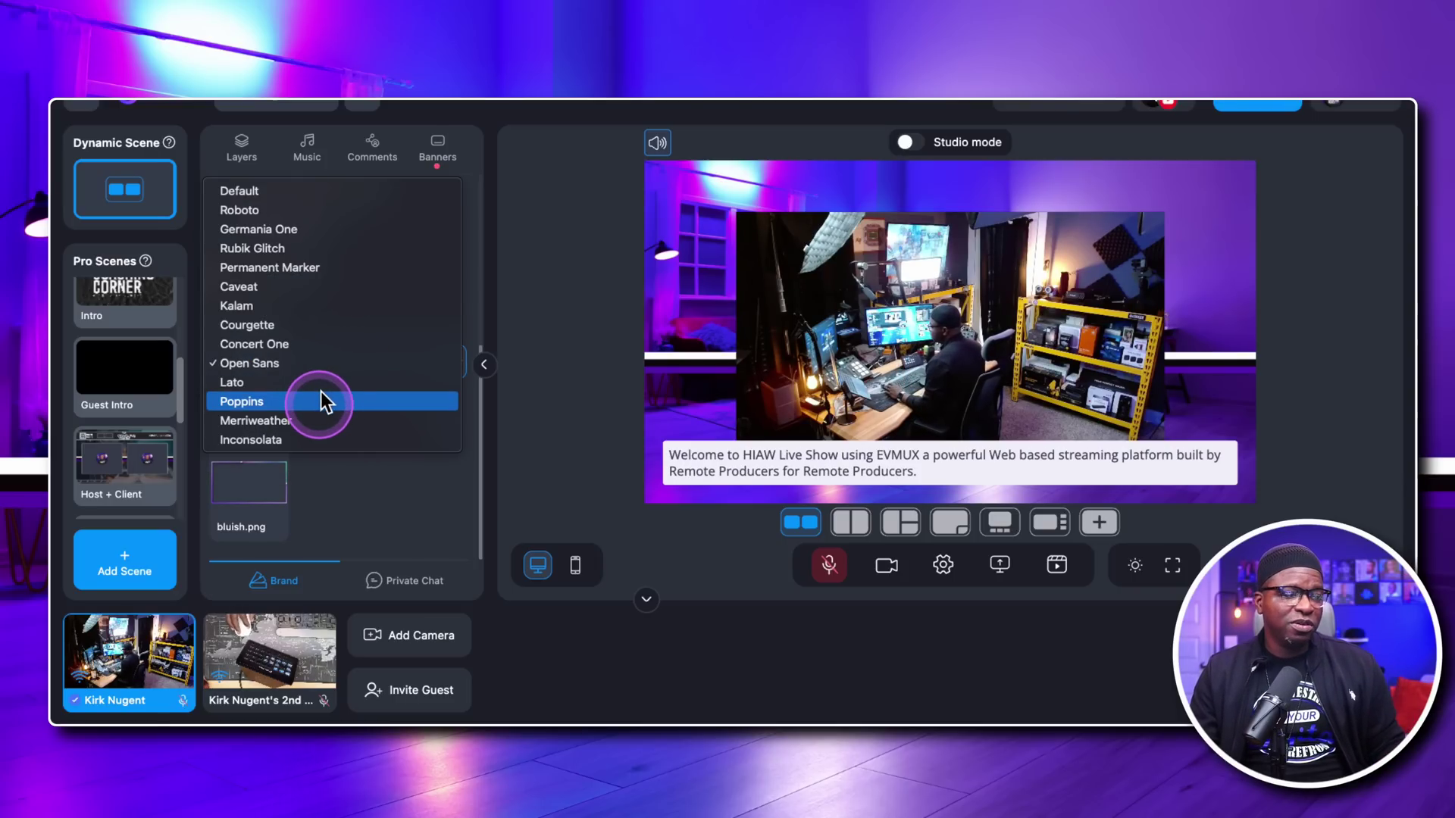
click(321, 400)
click(351, 363)
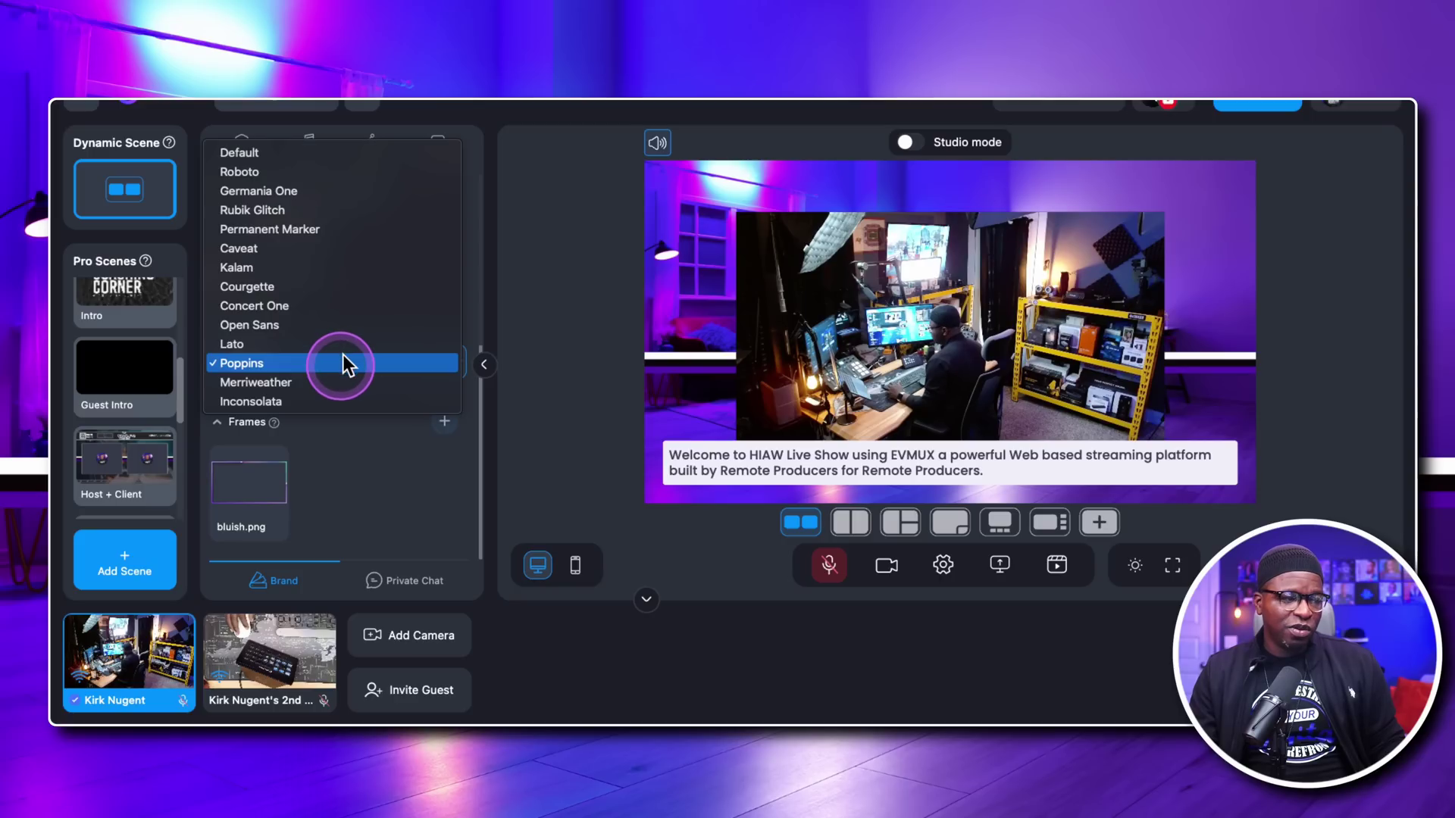
click(338, 372)
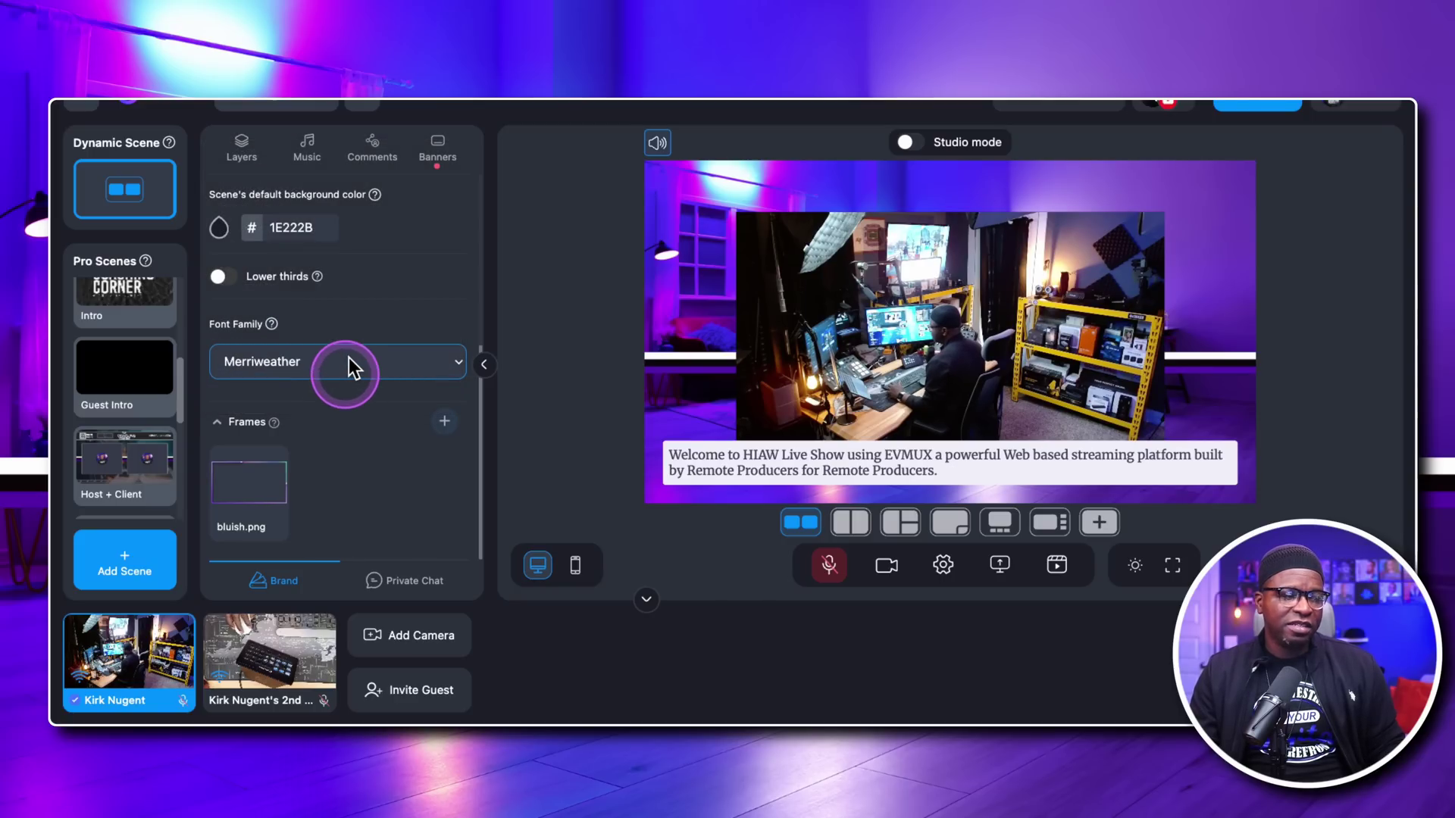
click(348, 361)
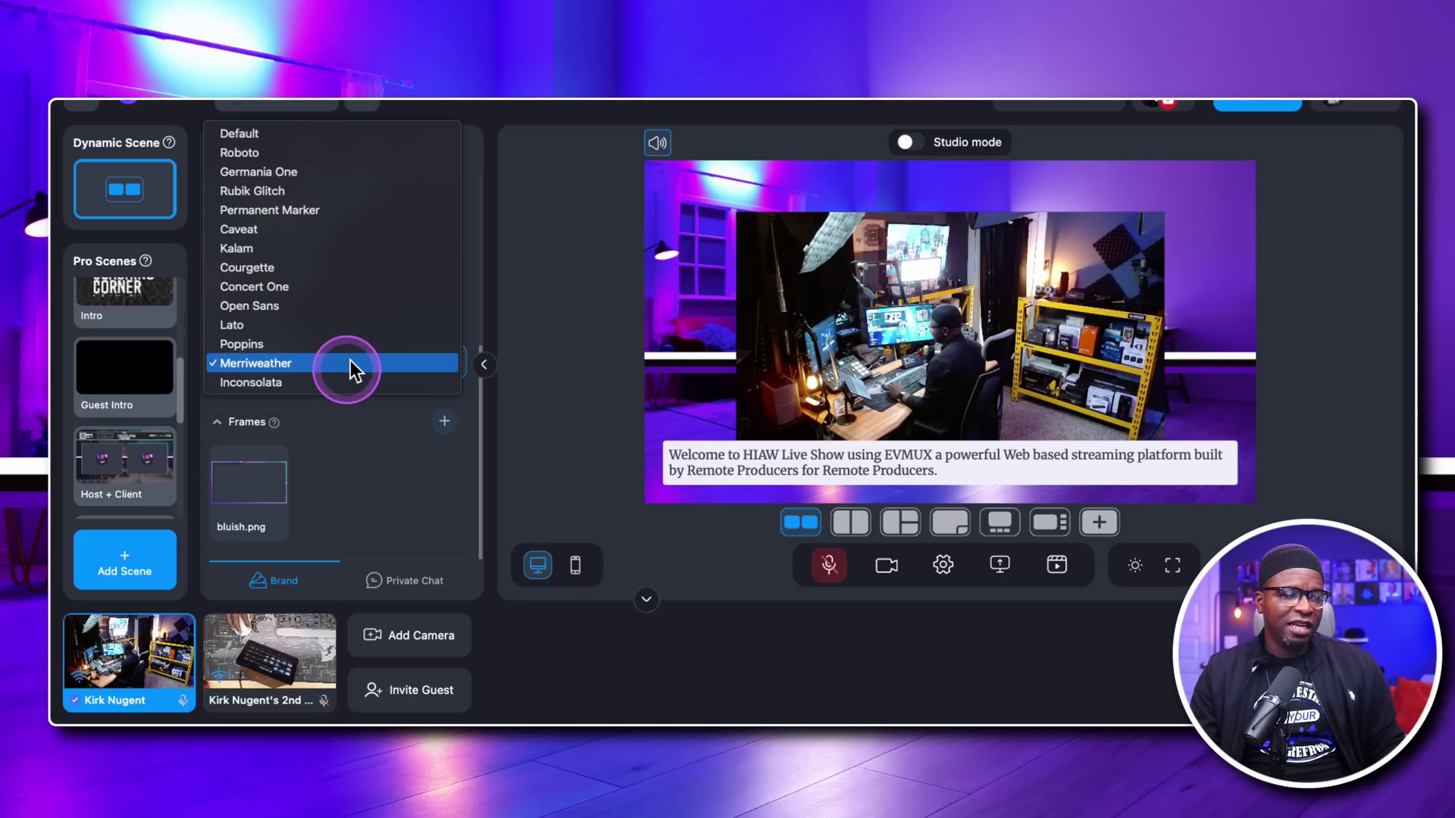
click(334, 247)
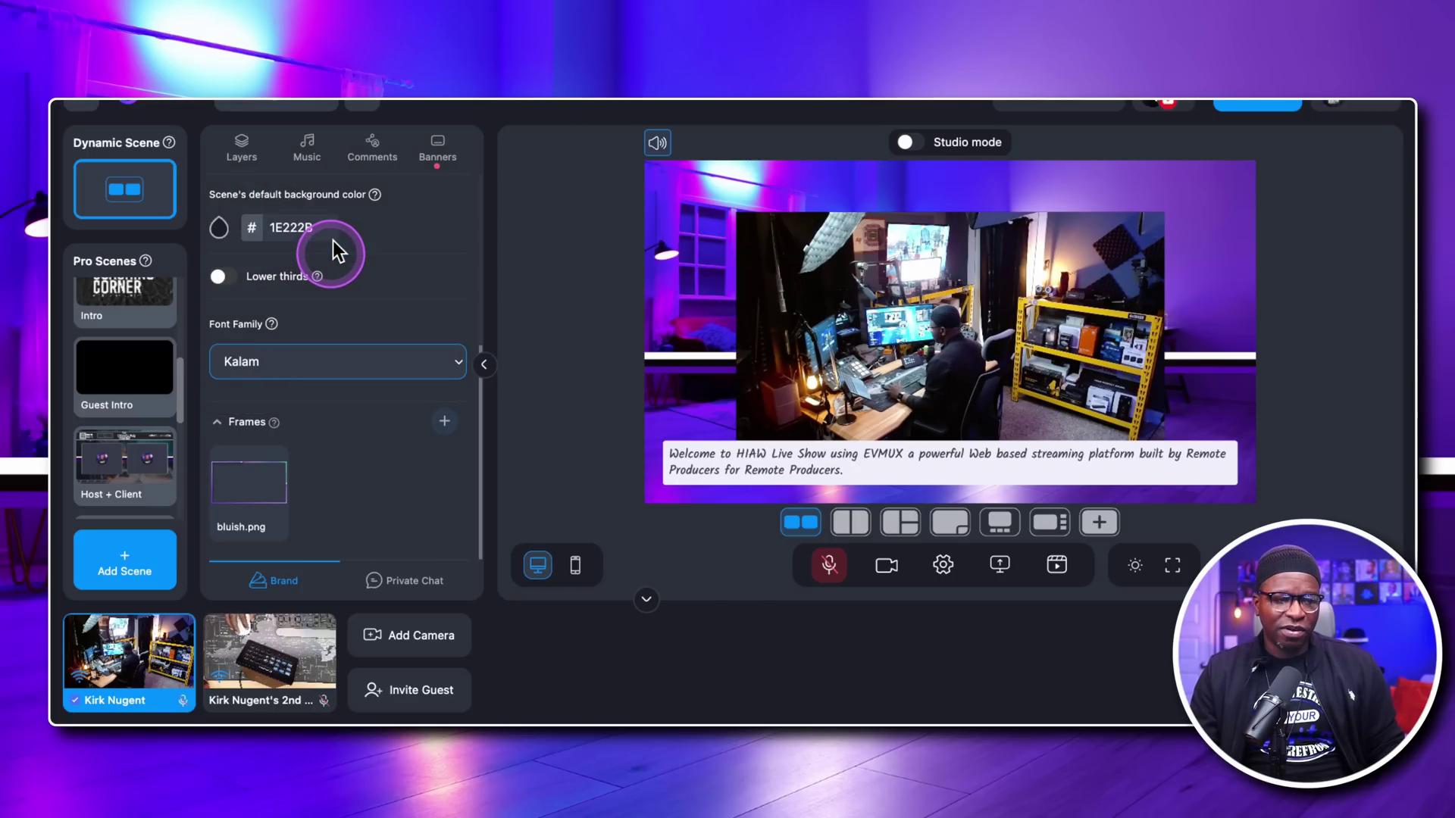
click(359, 356)
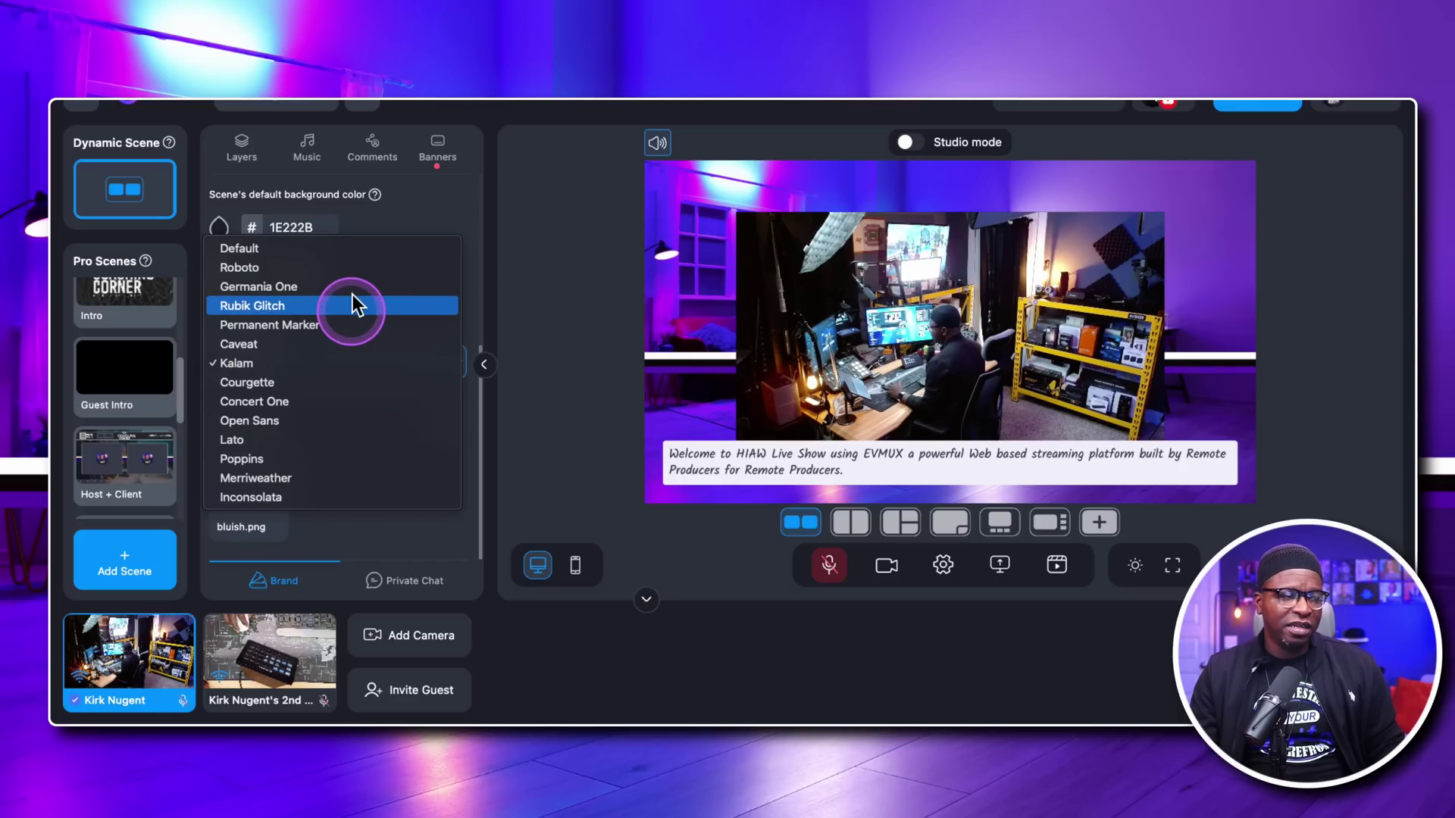
click(326, 385)
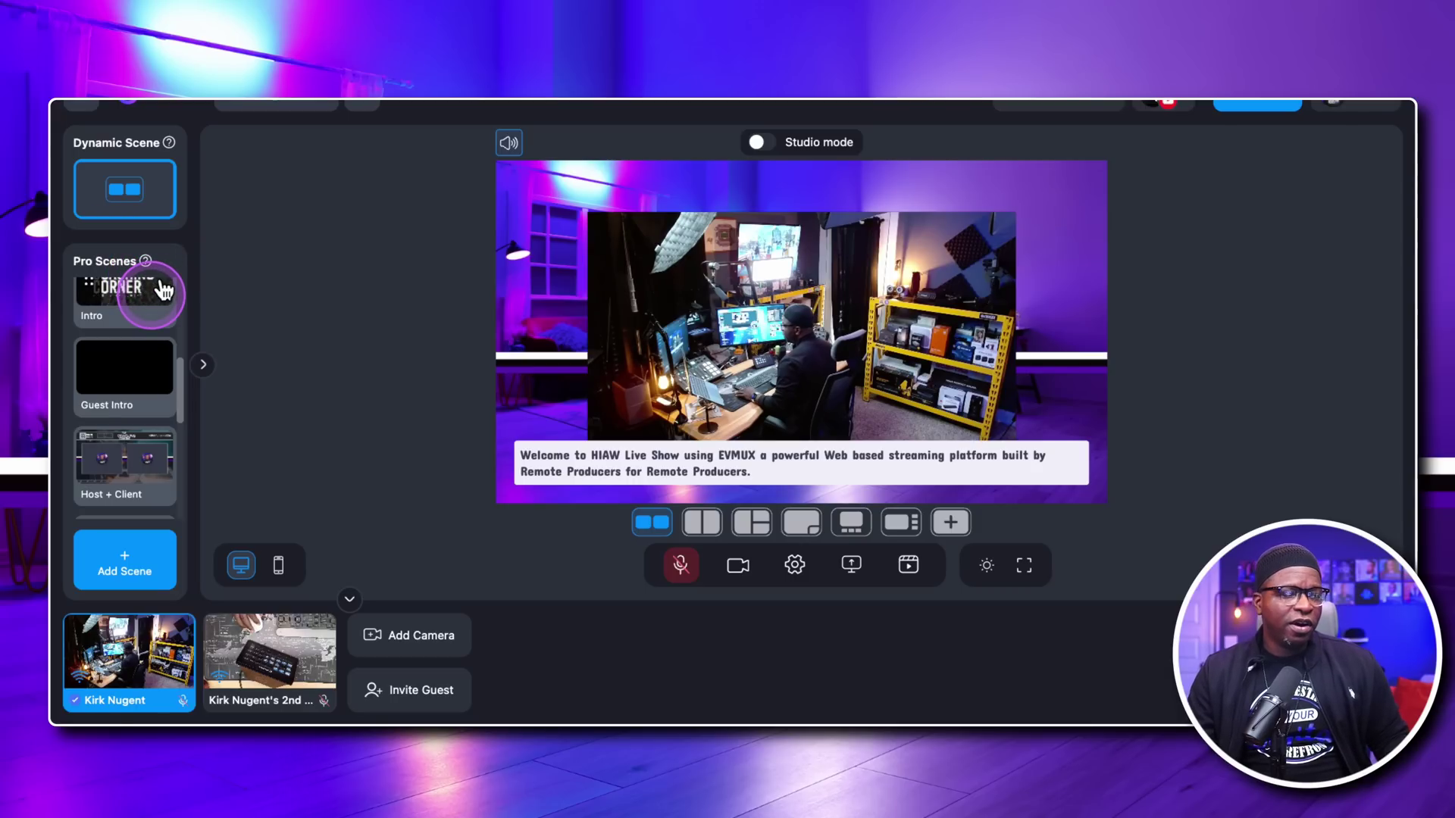
Step: Put the Host Main scene on air
scroll(155, 297, up, 2)
scroll(160, 319, up, 6)
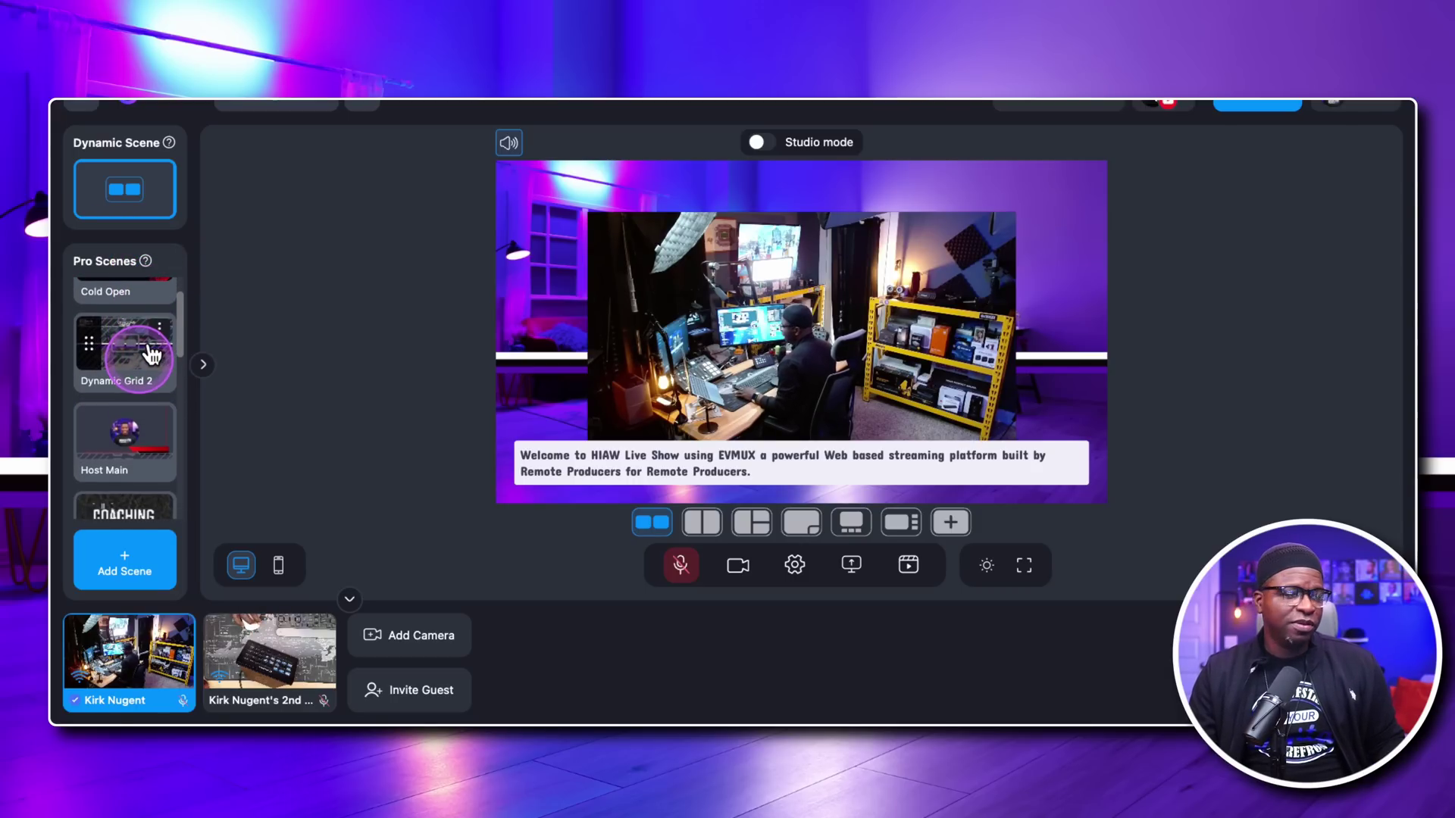
click(130, 432)
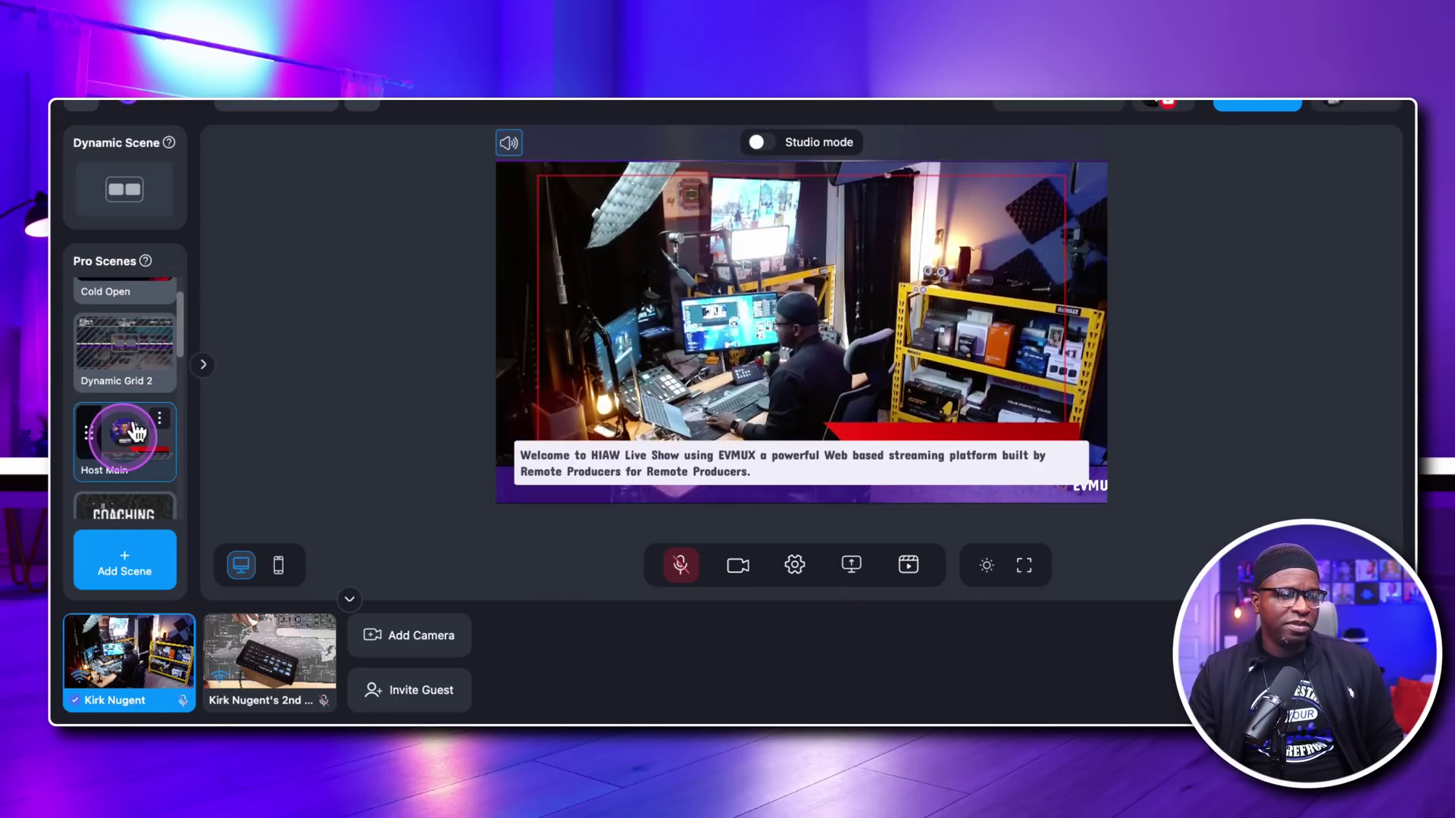
click(659, 404)
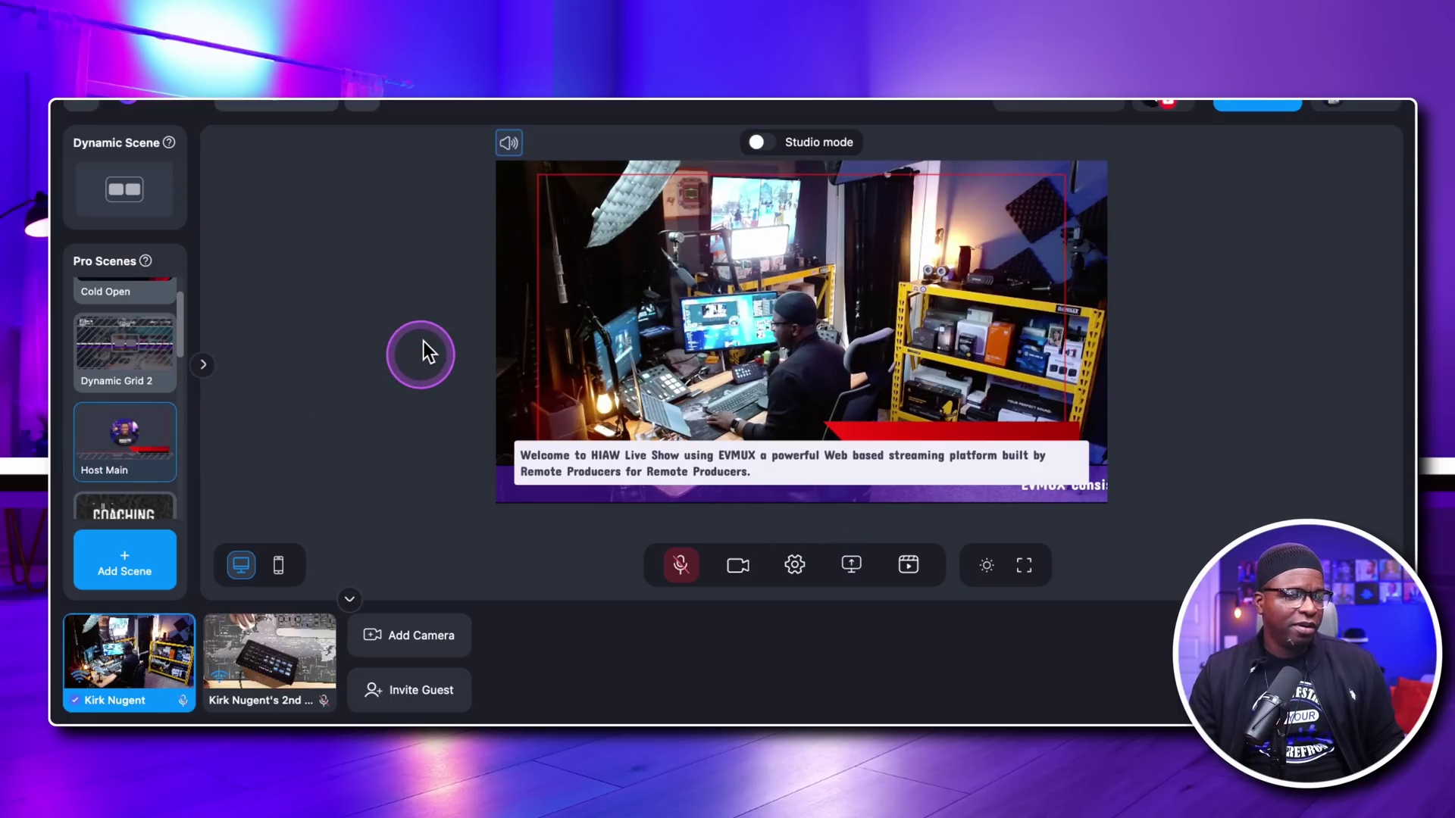
Step: Hide the welcome banner from the stream and collapse the side panel
click(205, 363)
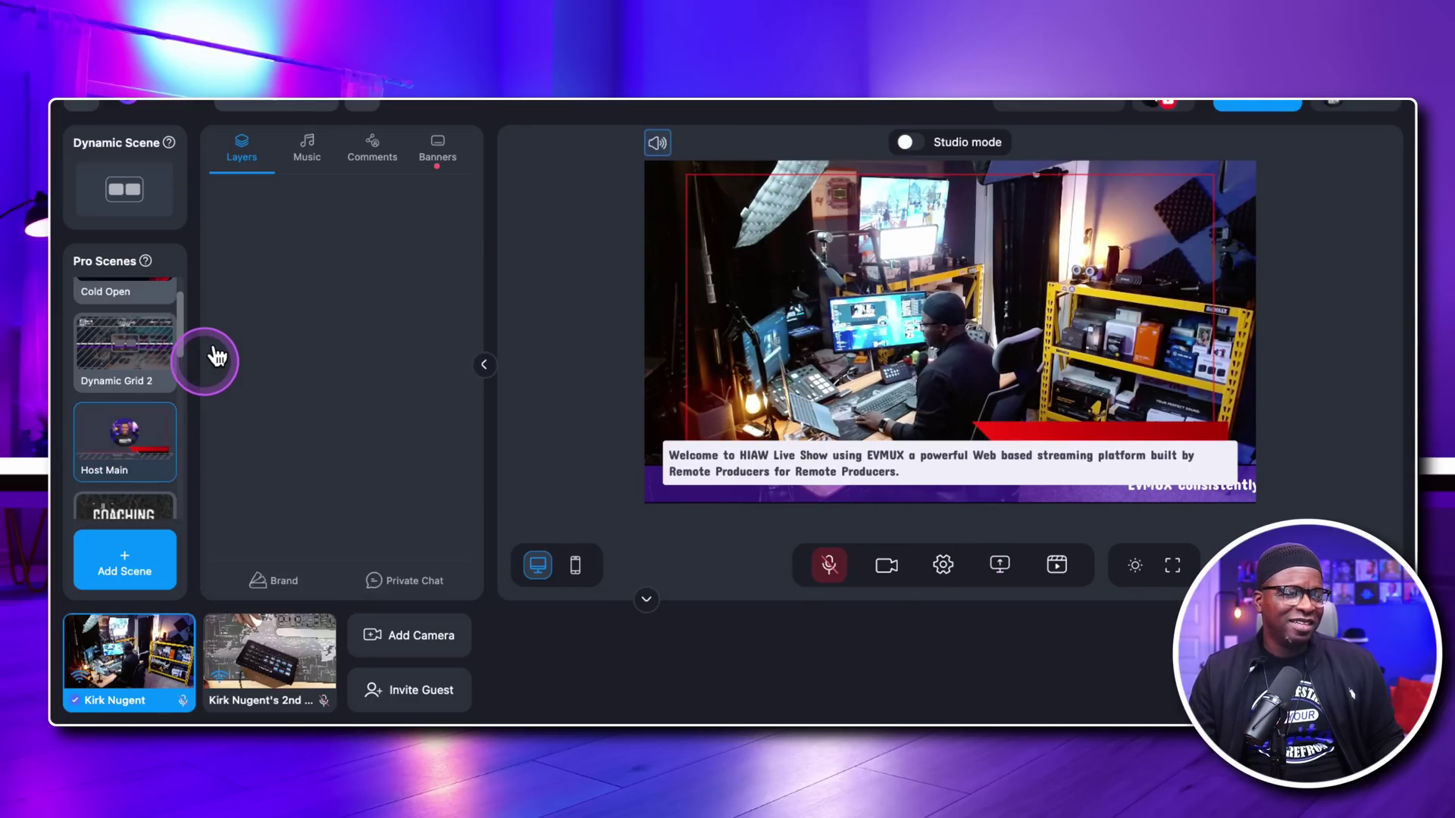
click(437, 148)
mouse_move(364, 237)
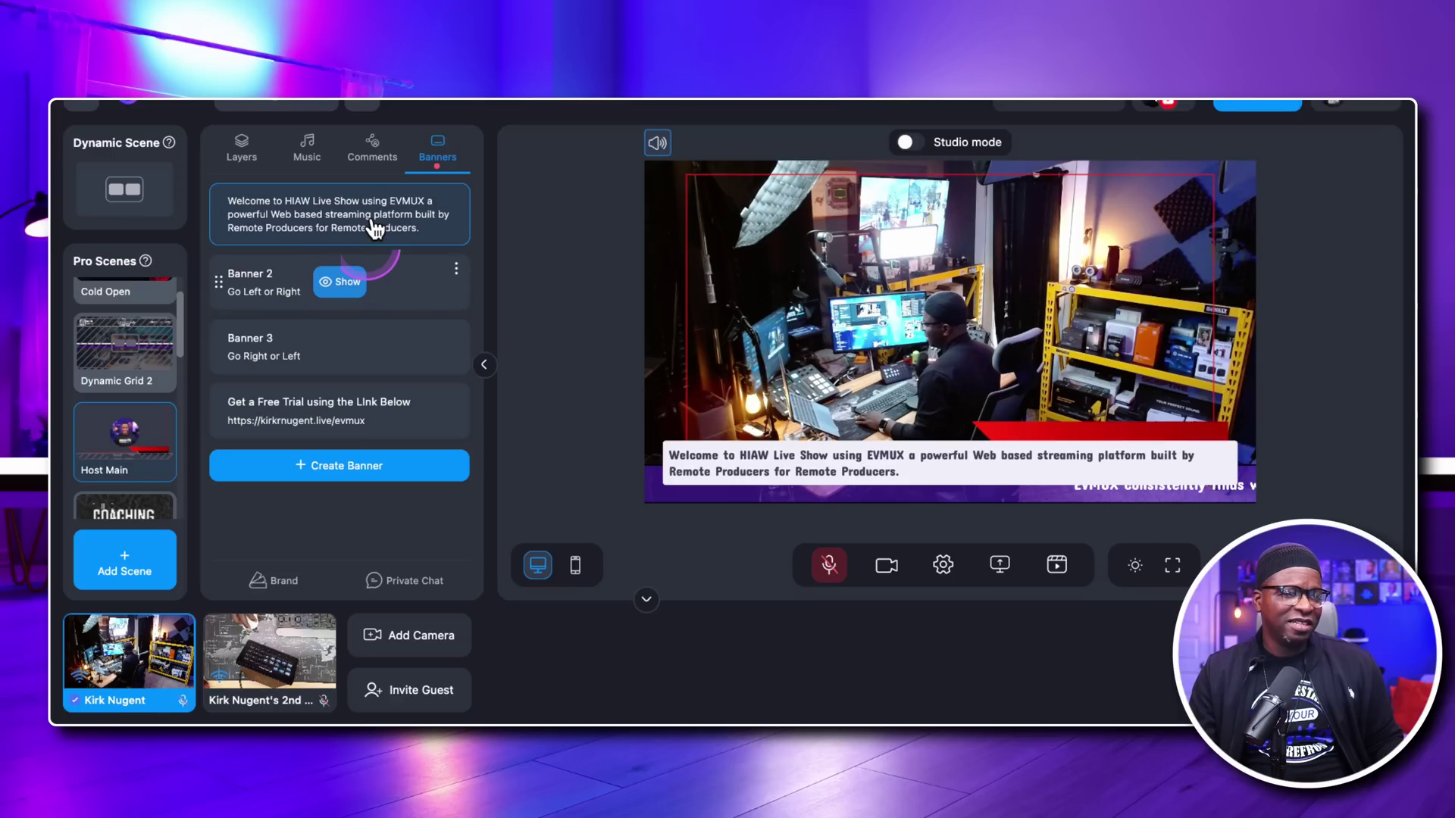
click(346, 212)
click(241, 146)
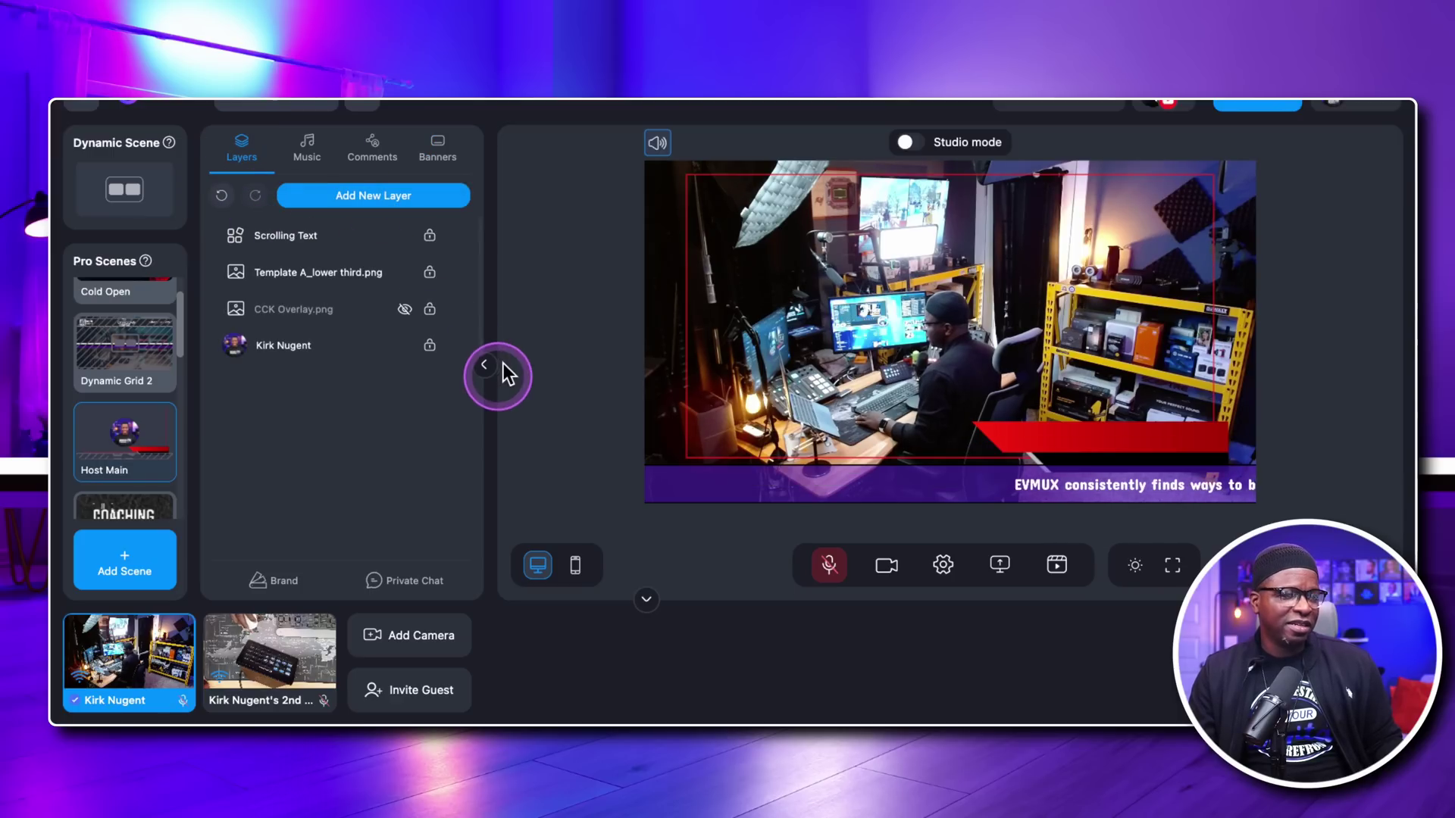
click(484, 364)
mouse_move(144, 438)
scroll(144, 432, down, 2)
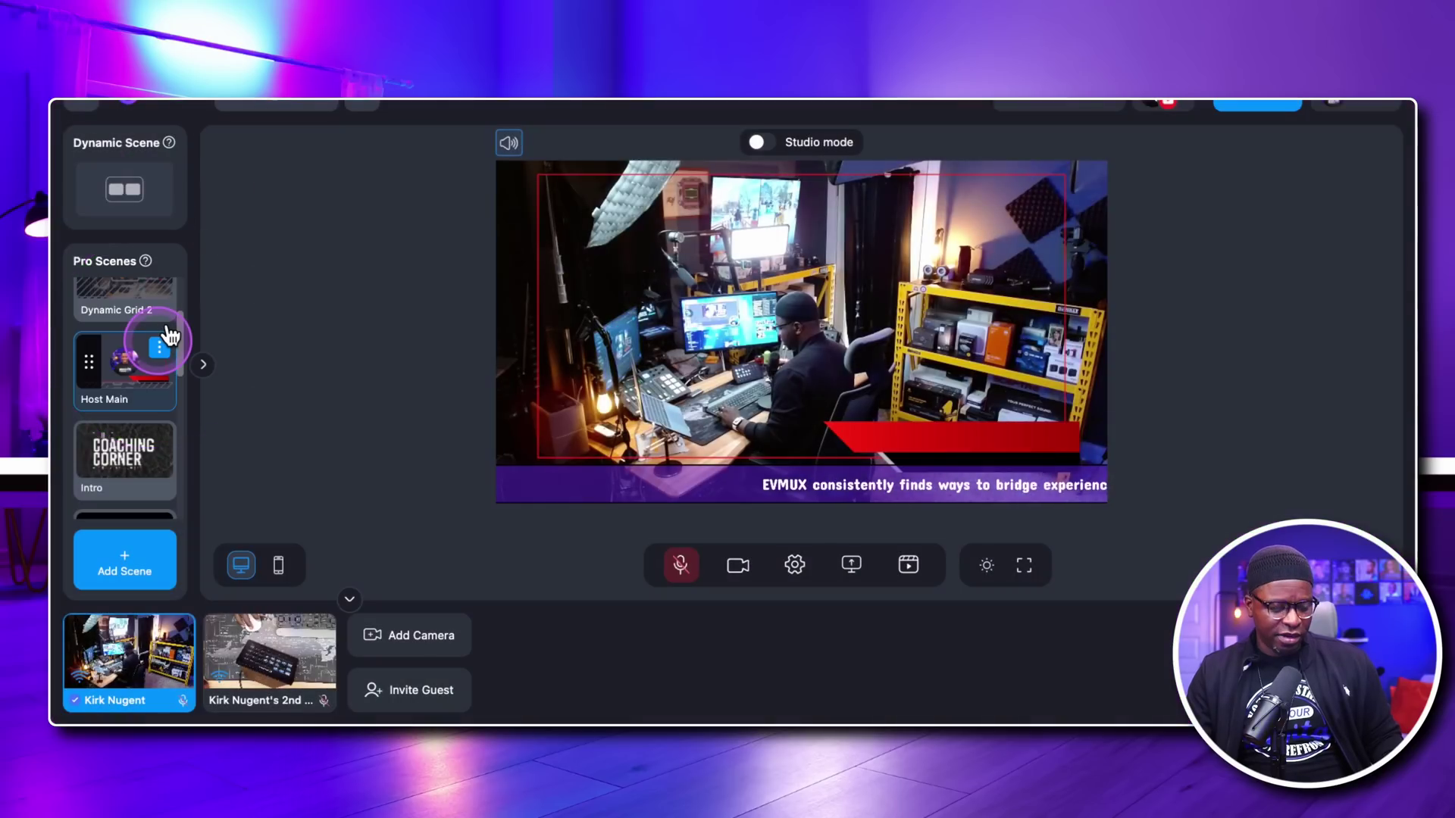
Step: Change Host Main's stinger transition from Slide Up to Cut and save it
click(160, 346)
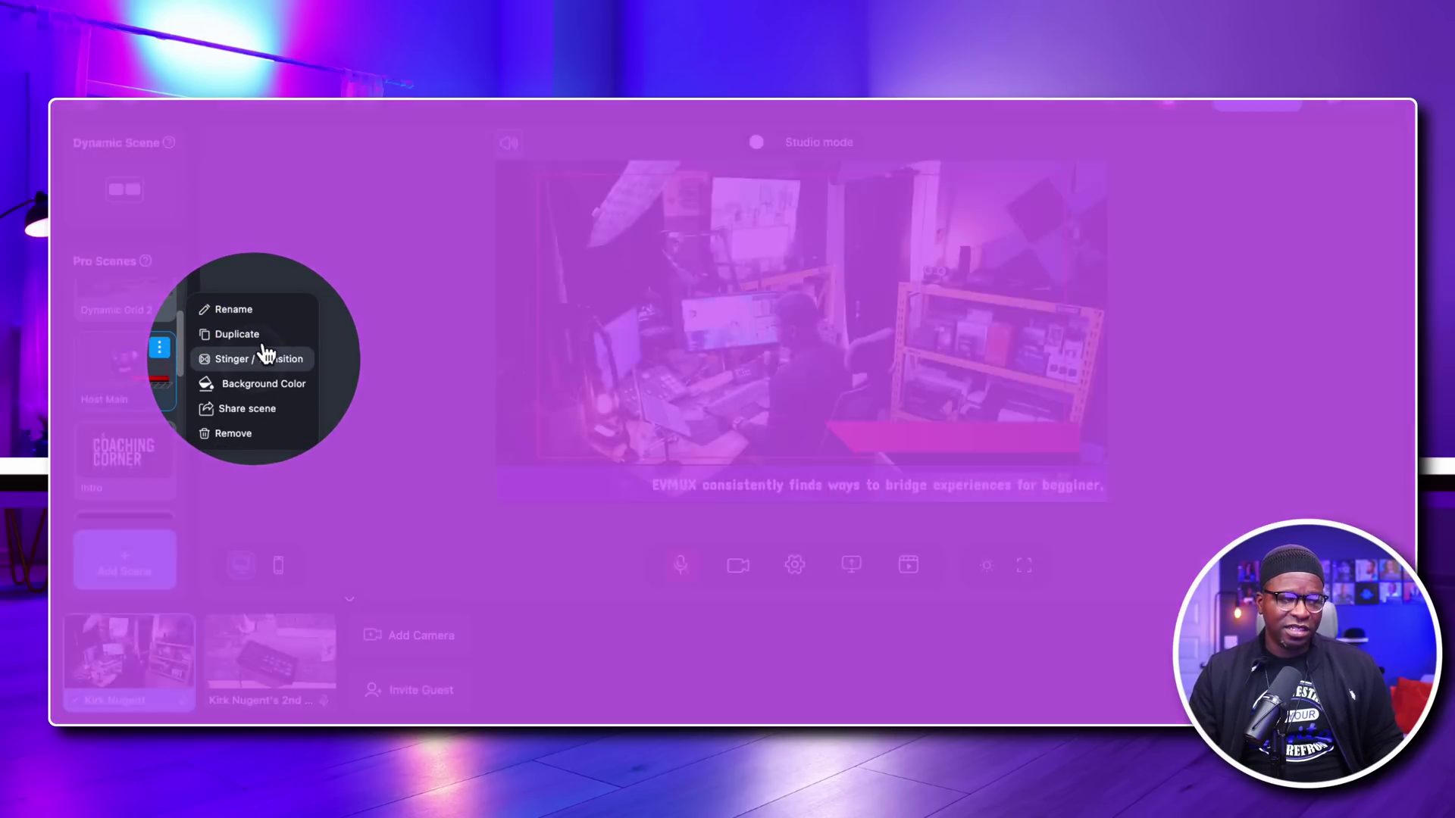
click(257, 356)
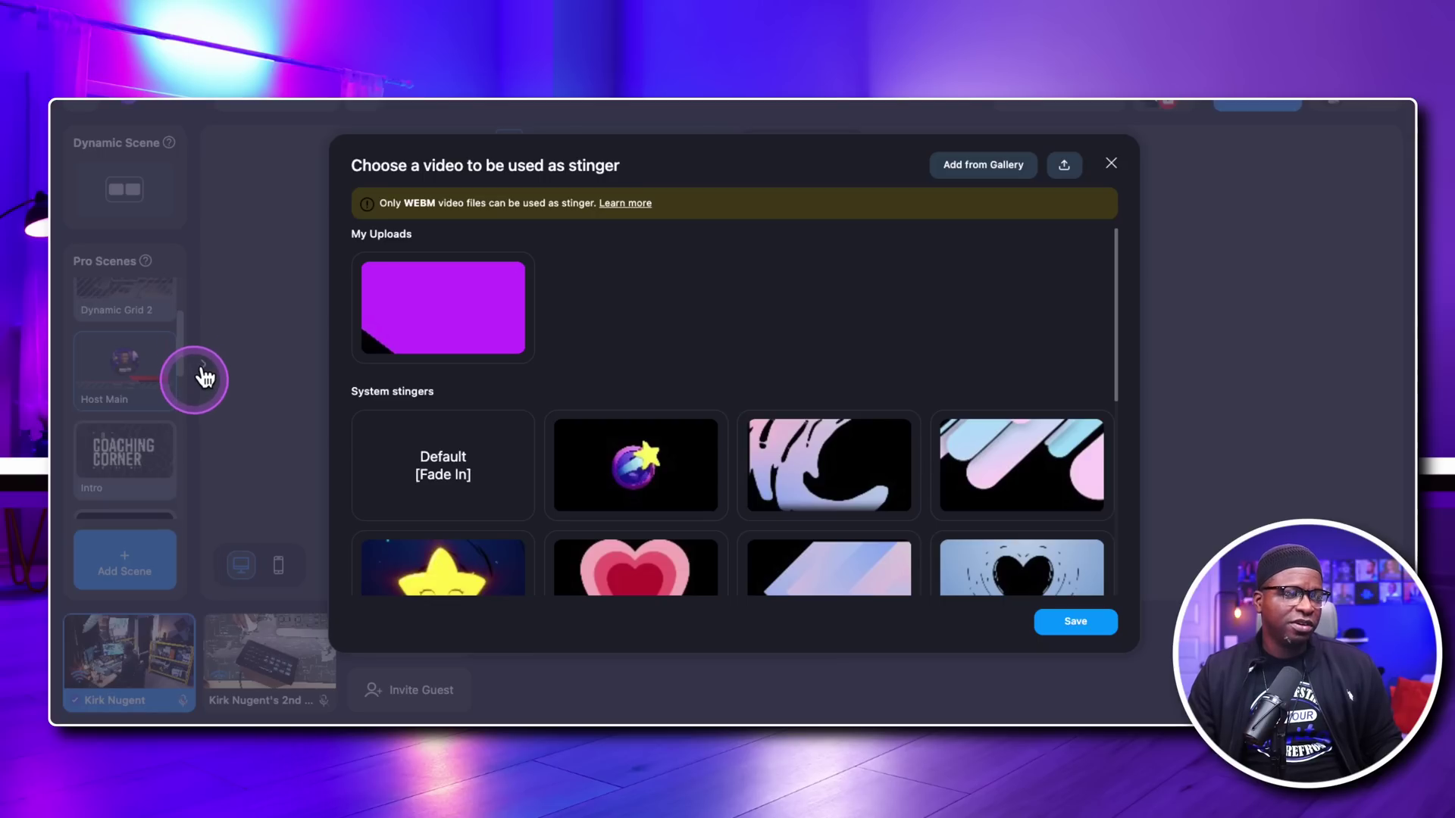
scroll(680, 315, down, 6)
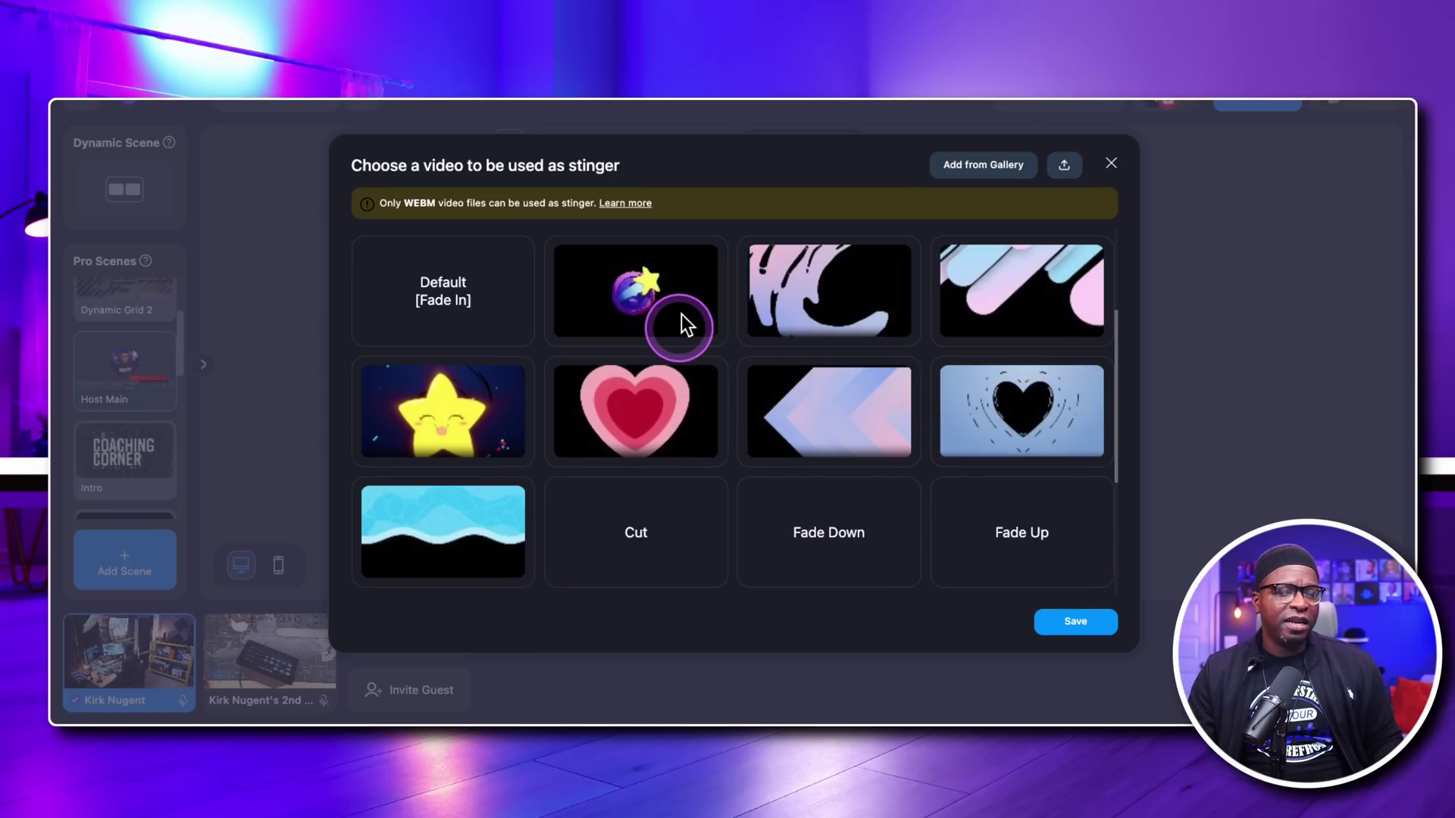
click(1000, 492)
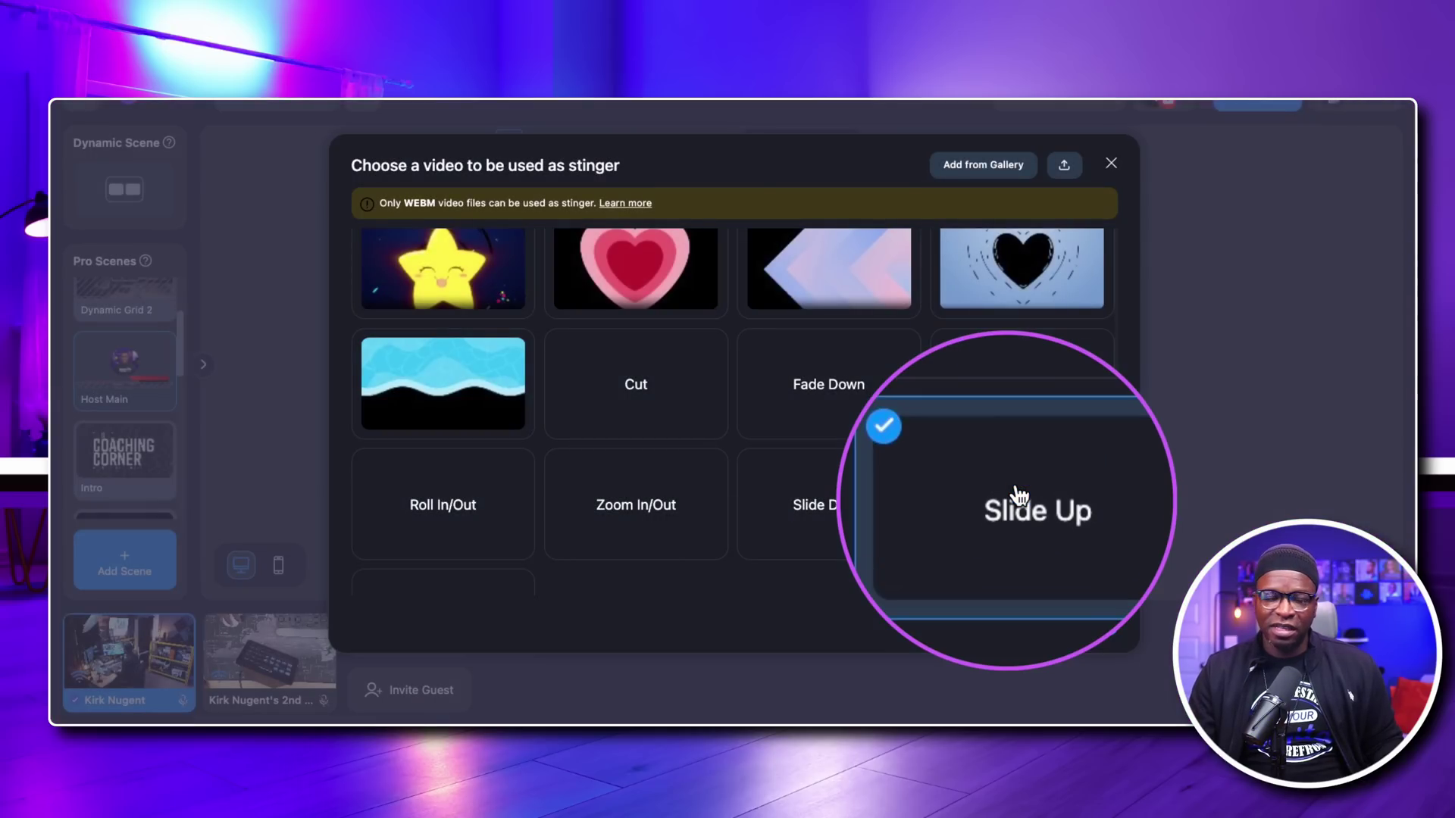
click(1020, 496)
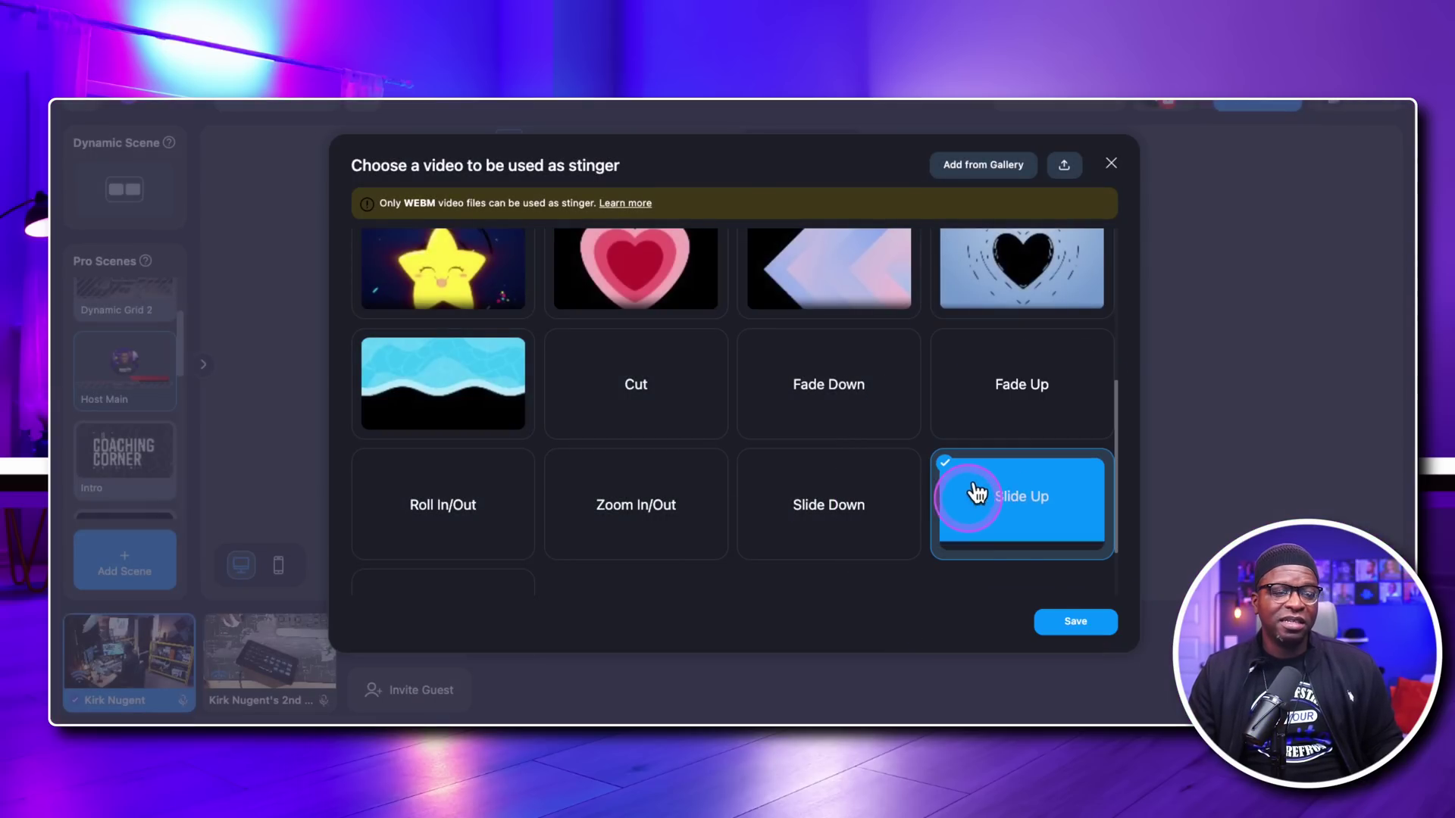
click(645, 381)
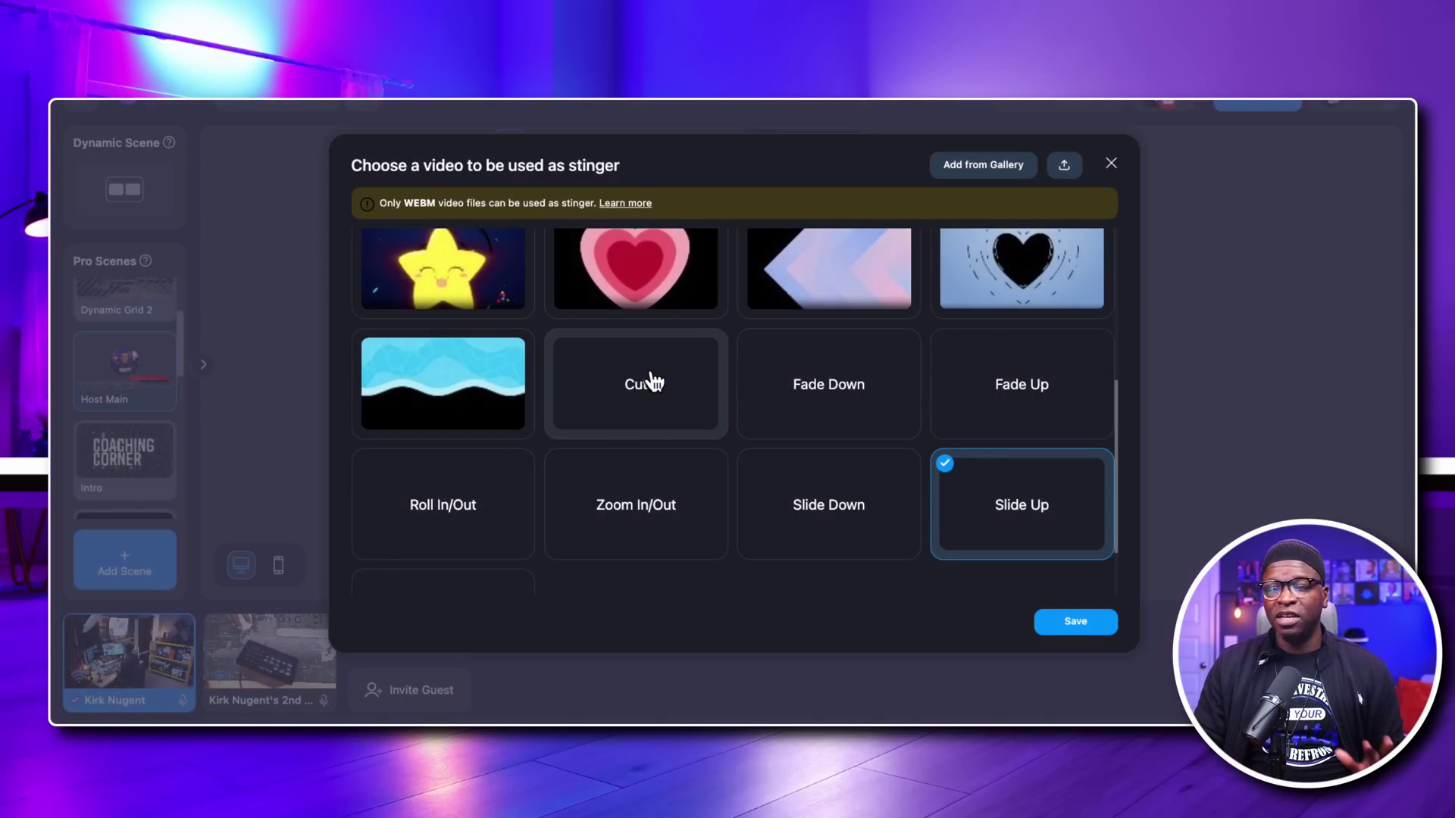
click(646, 381)
click(1067, 616)
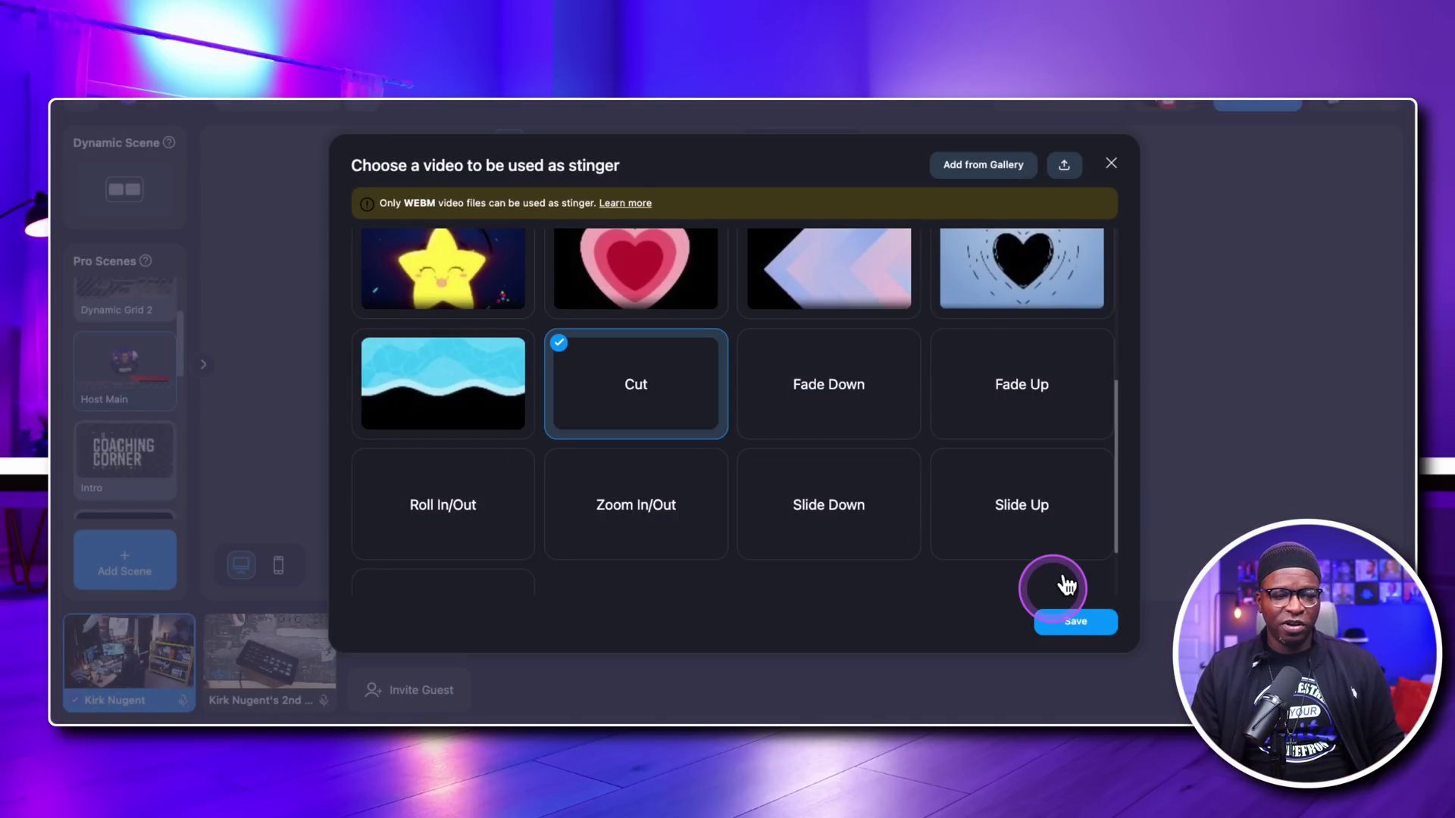
click(91, 378)
scroll(126, 341, up, 1)
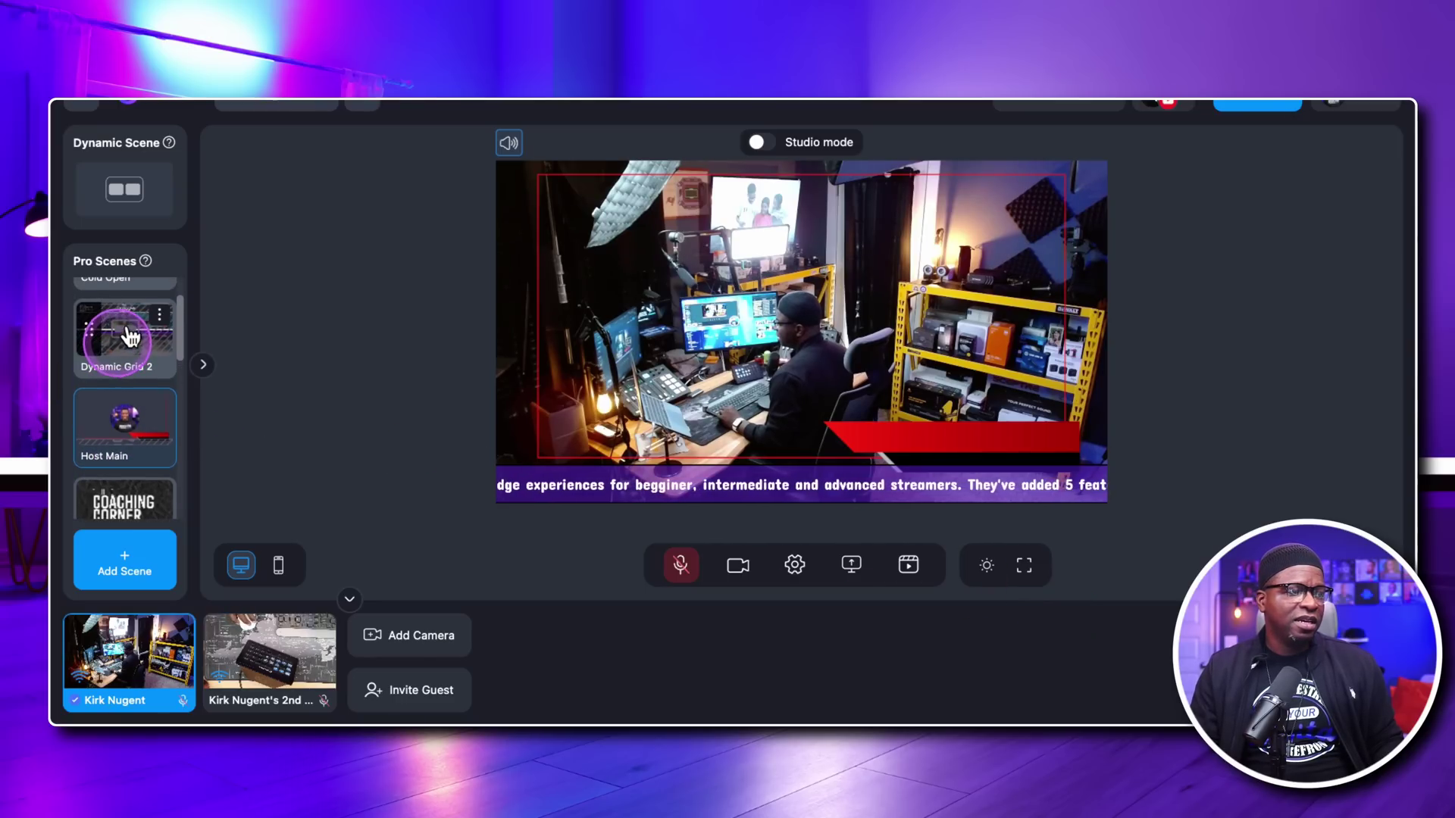
Step: Cut between the Dynamic Grid 2, Host Main and Host + Client scenes to compare them
click(136, 326)
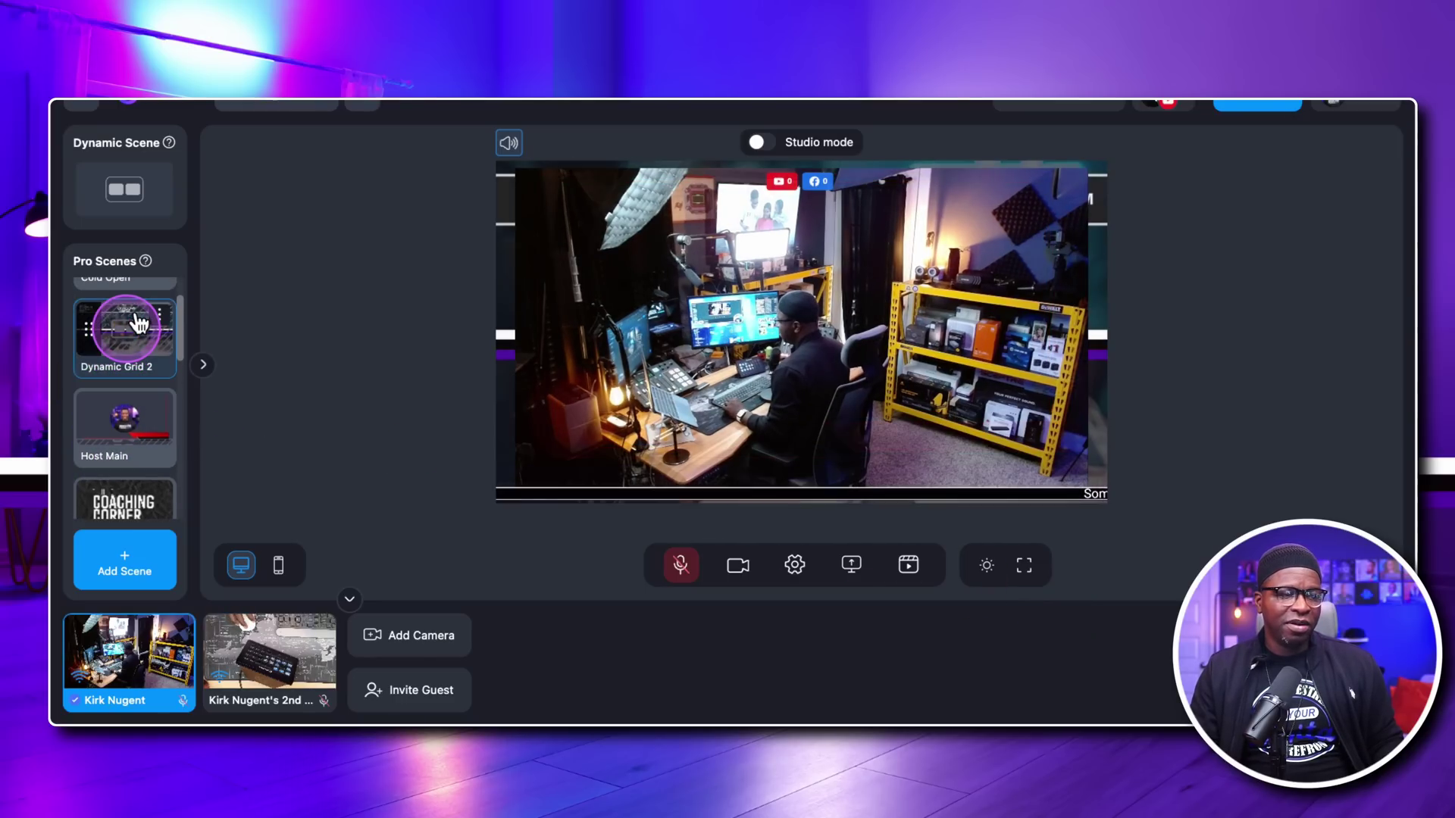
click(133, 410)
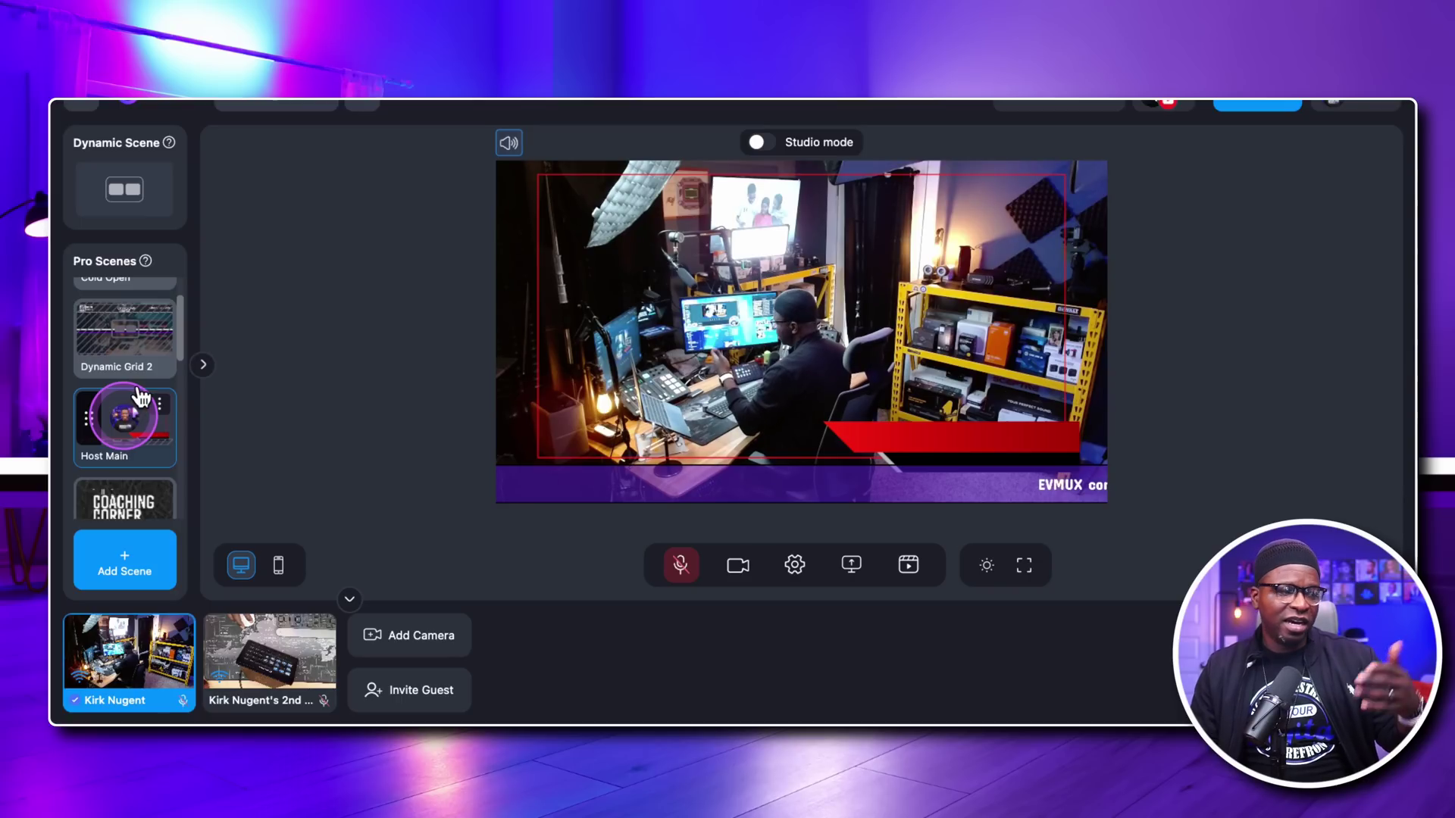
click(130, 326)
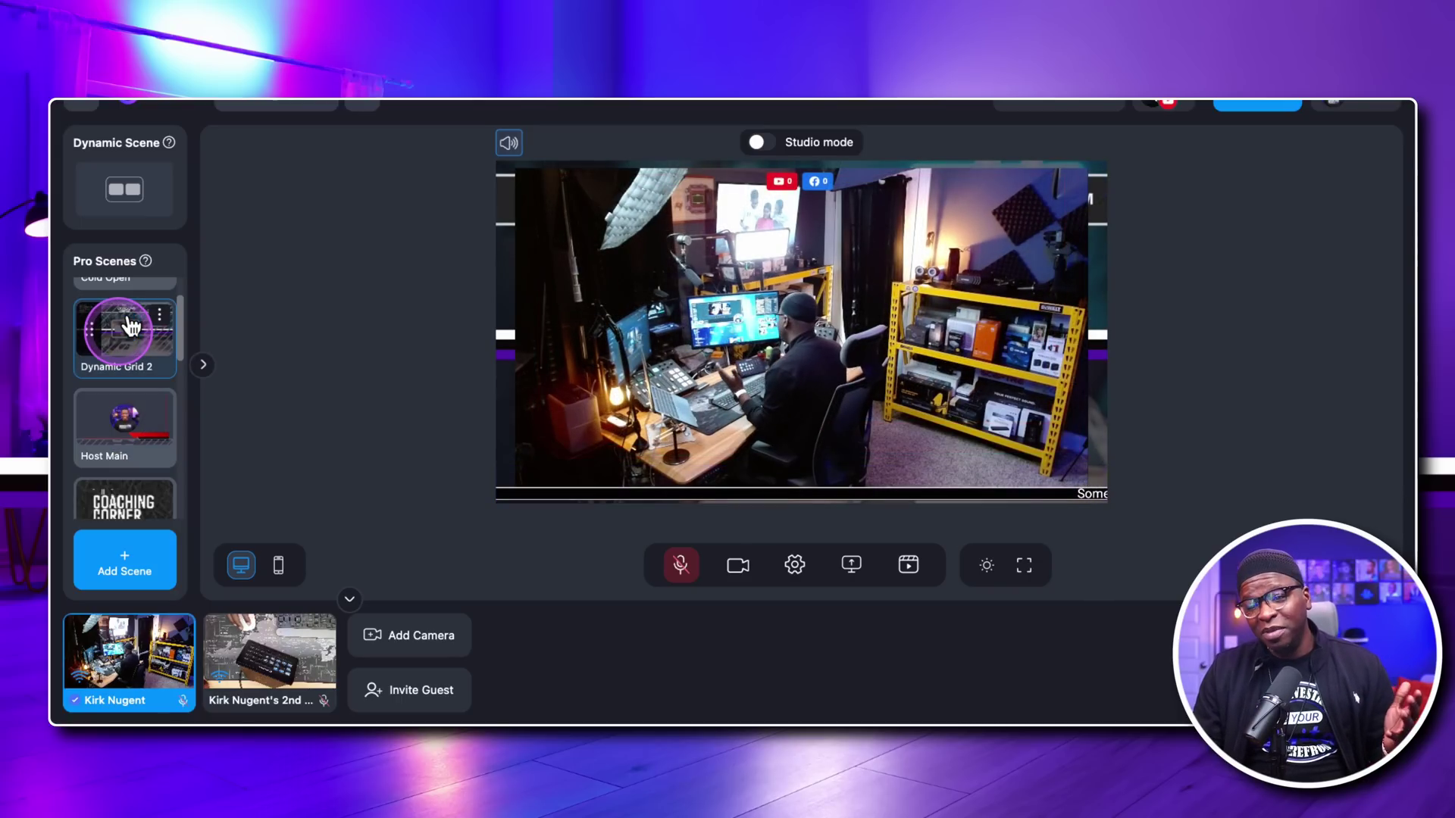
scroll(131, 326, down, 3)
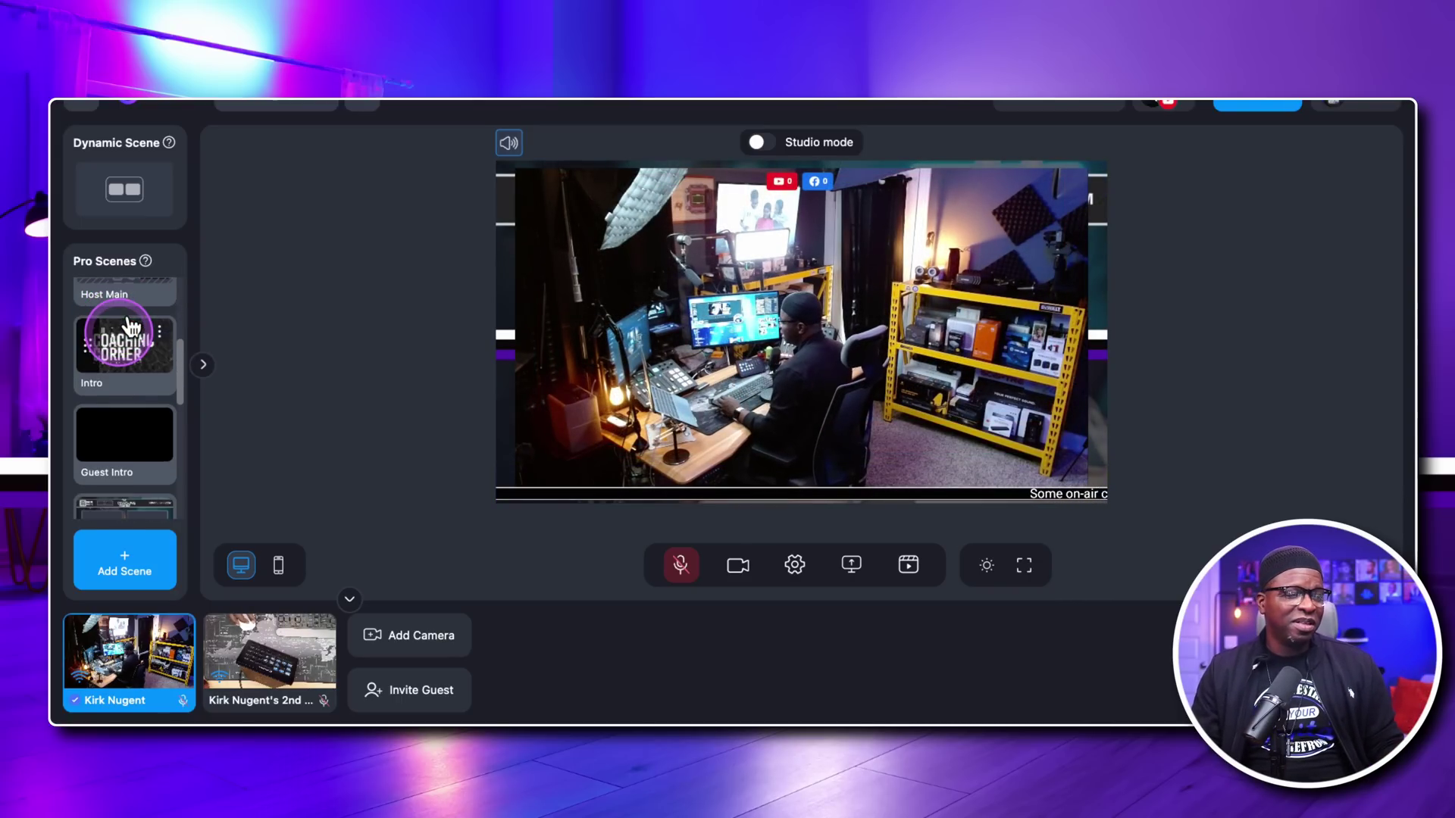
scroll(132, 420, down, 1)
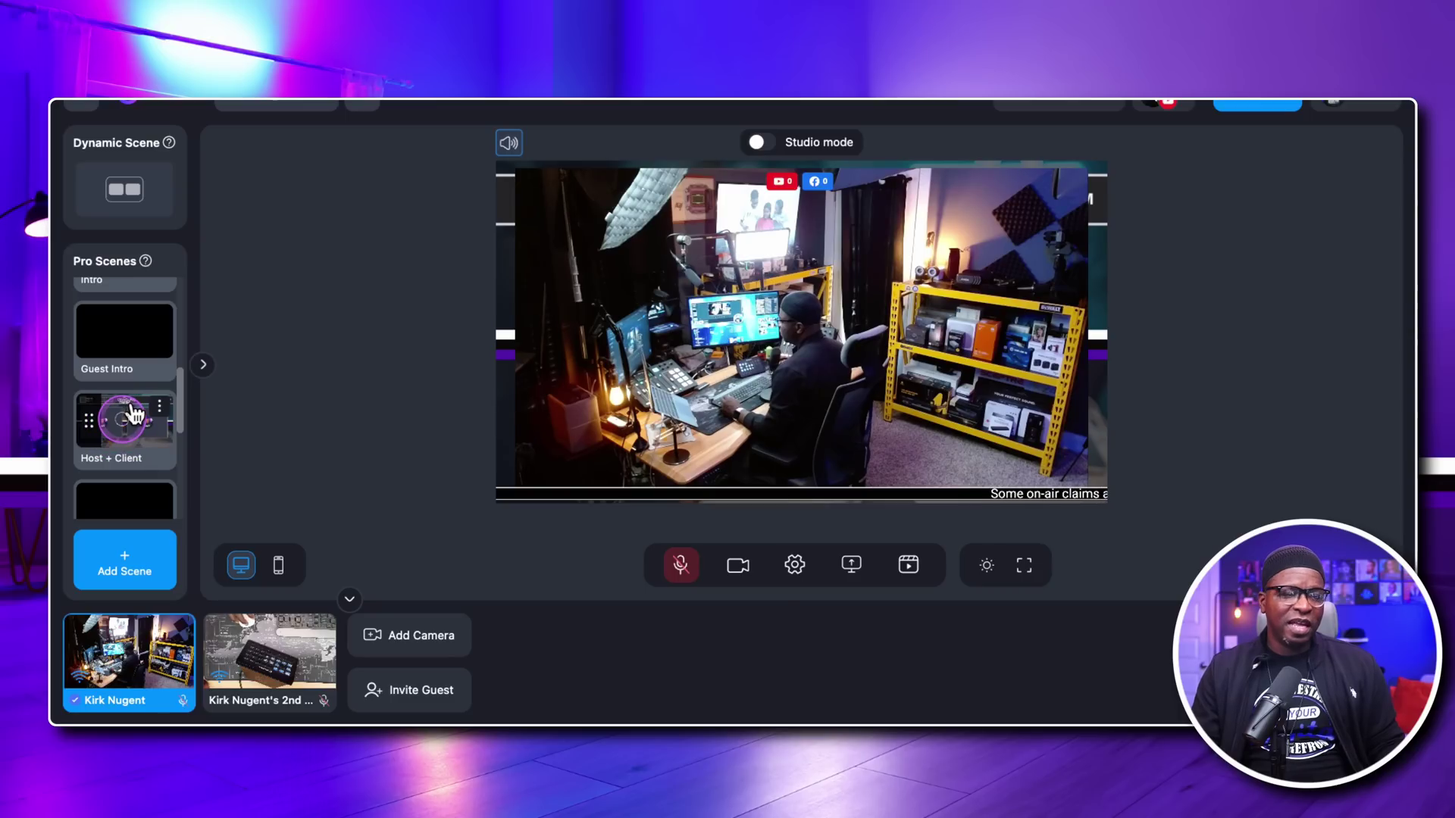
click(133, 413)
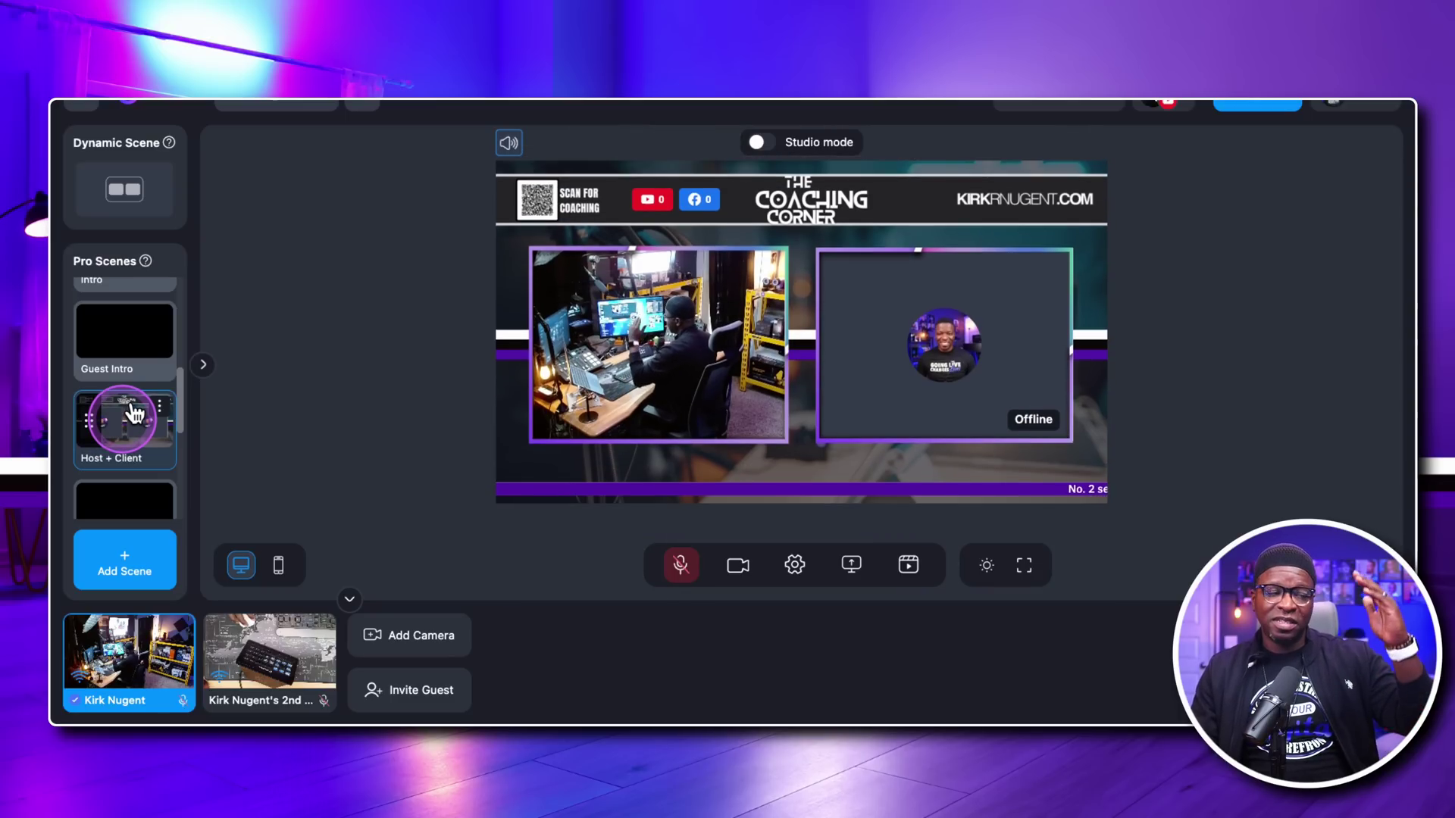
scroll(135, 413, up, 4)
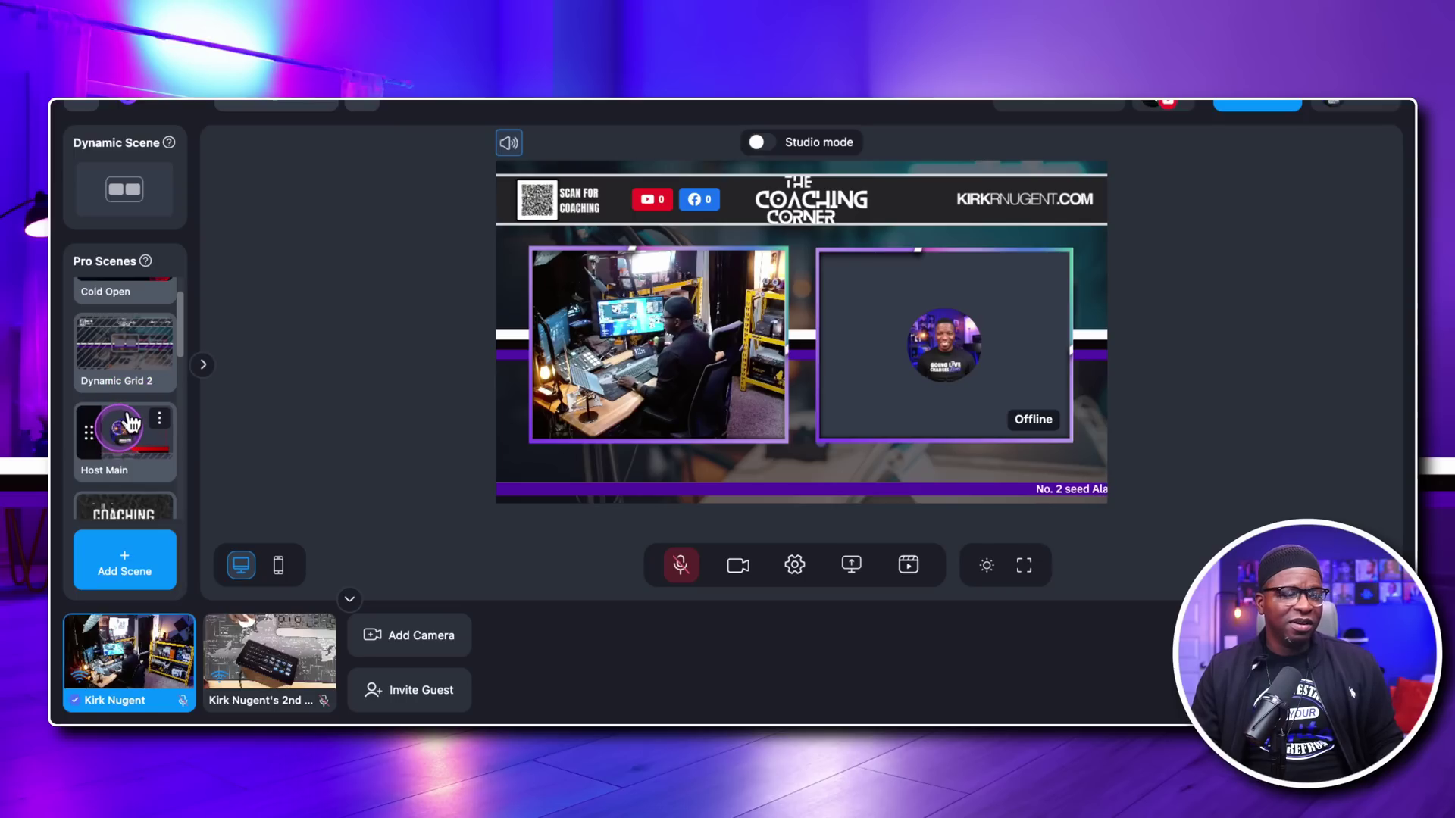
click(131, 422)
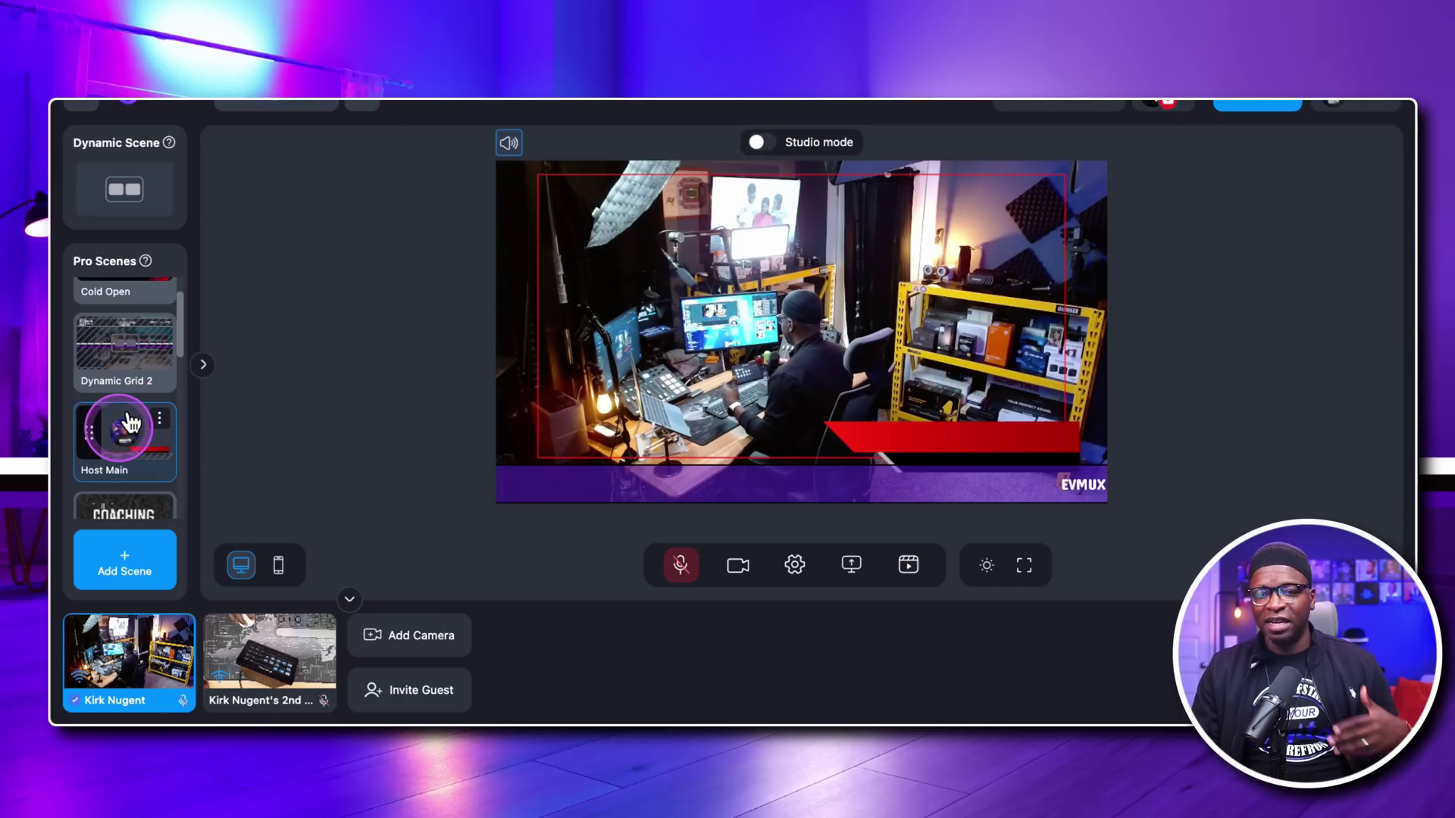
Step: Move on through the Host + Client and Host Q&A scenes to Host Main (Copy)
scroll(130, 423, down, 5)
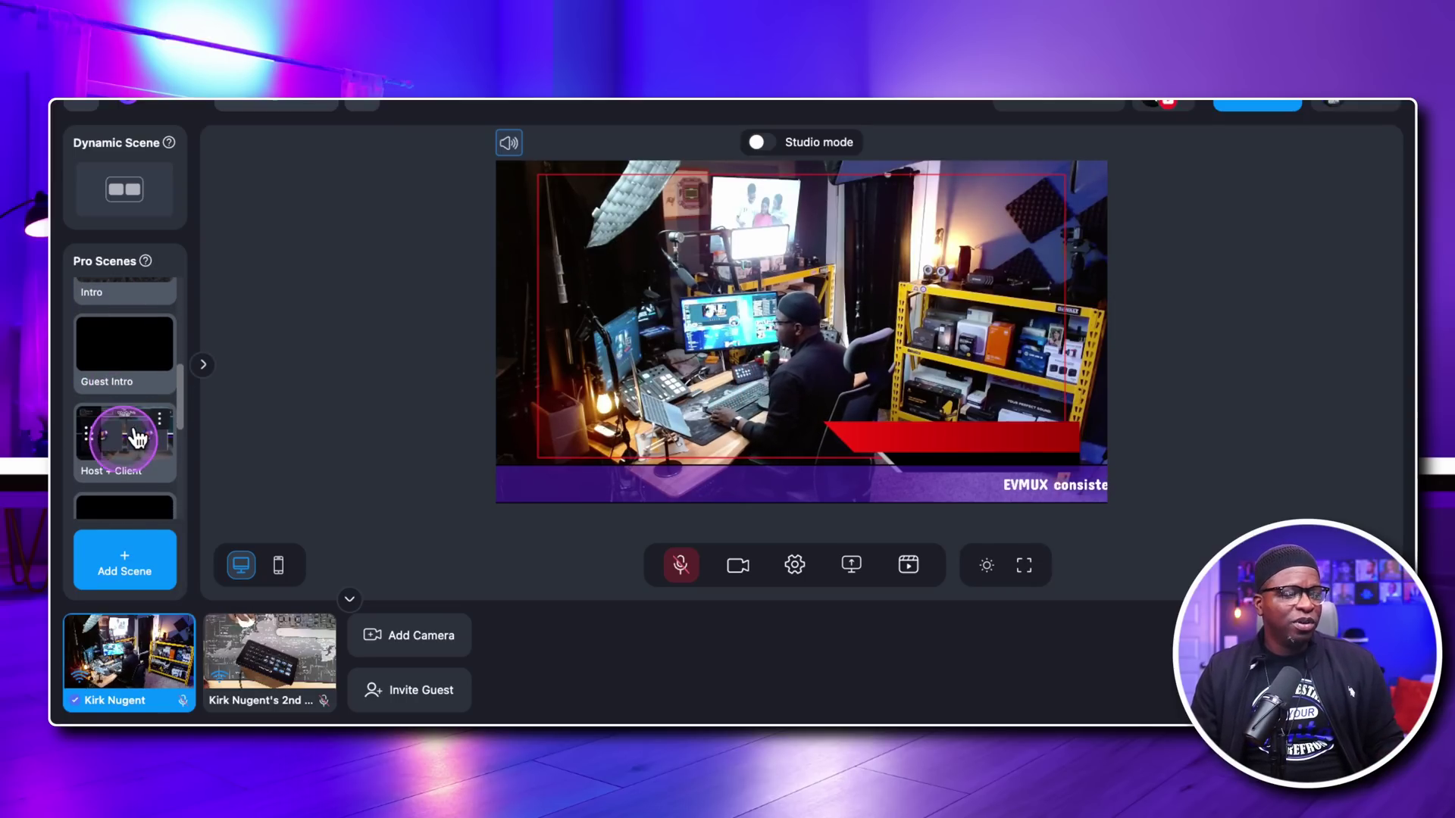
click(136, 431)
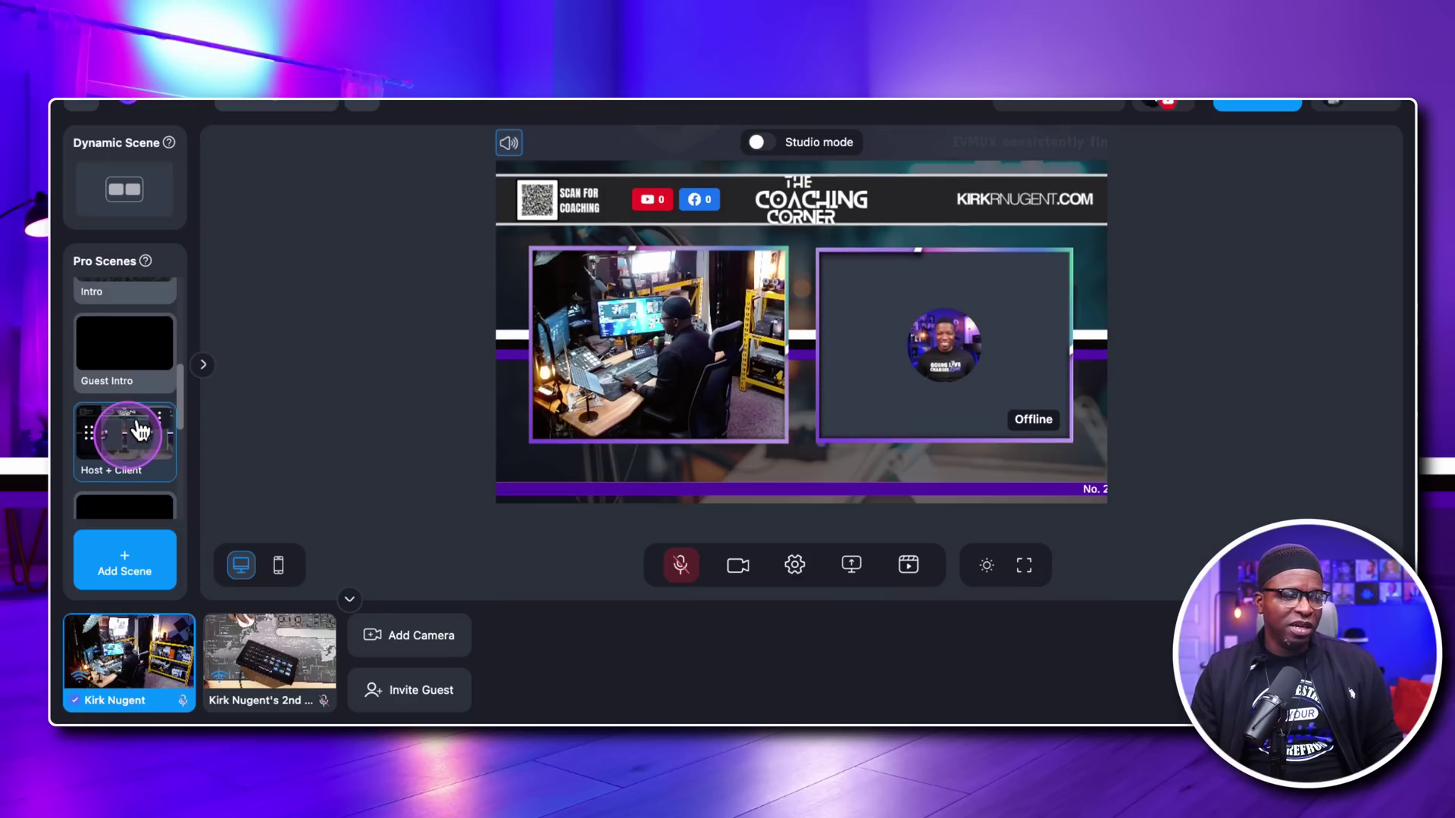
scroll(140, 430, down, 2)
scroll(140, 431, down, 1)
click(135, 440)
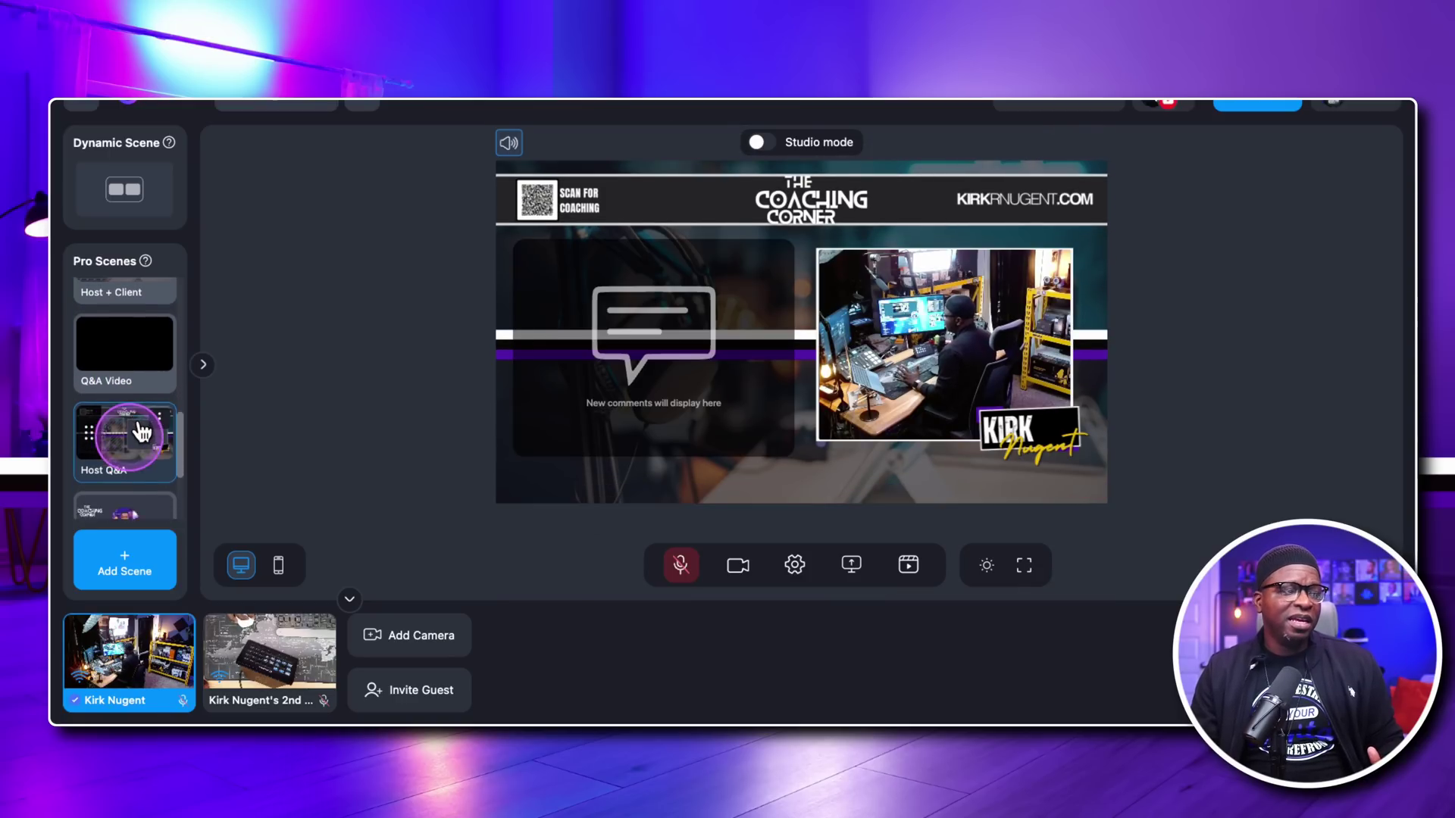
scroll(141, 431, down, 2)
click(142, 427)
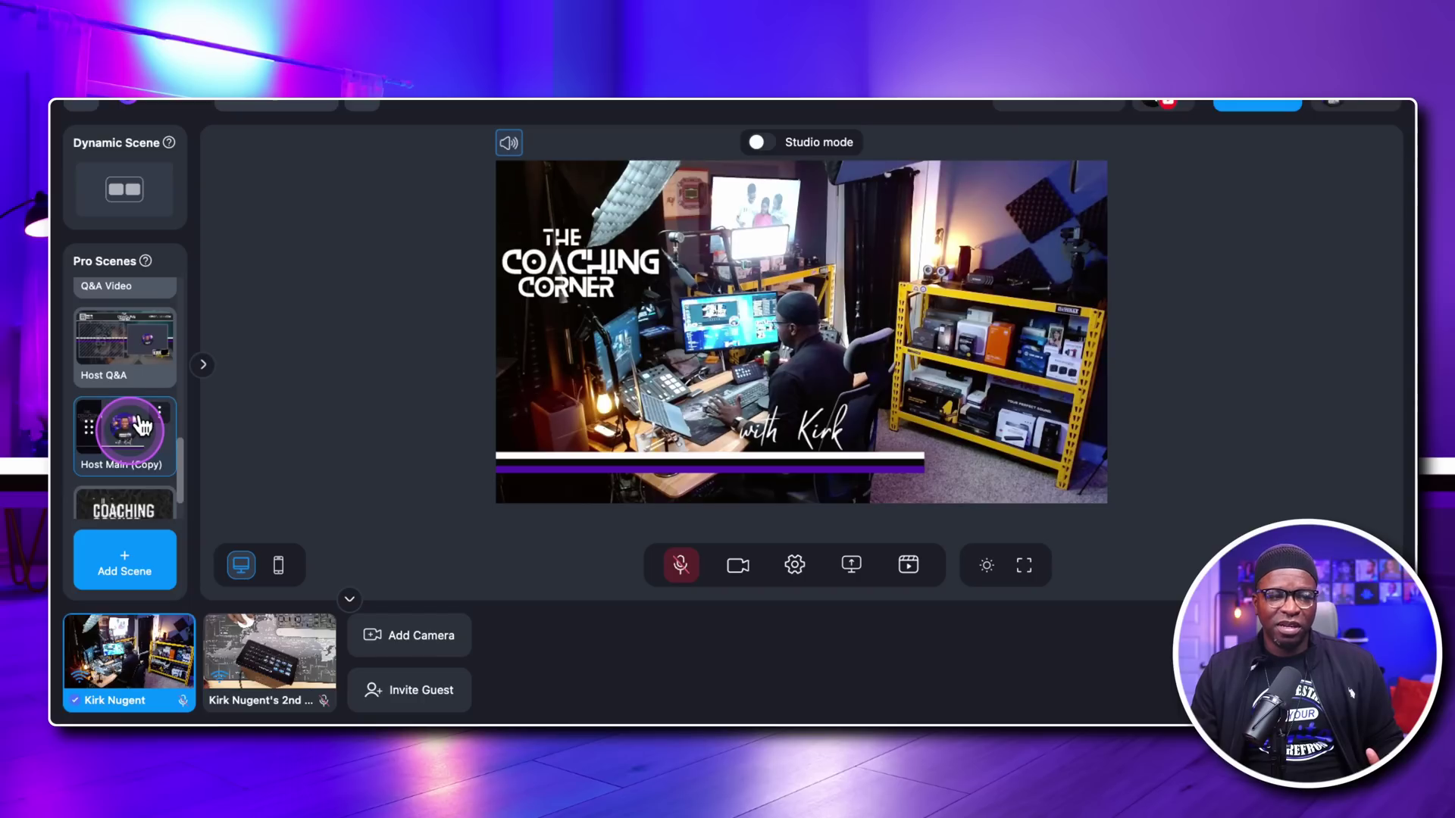
Step: Make the Dynamic Scene the active studio scene
scroll(169, 348, up, 5)
click(120, 195)
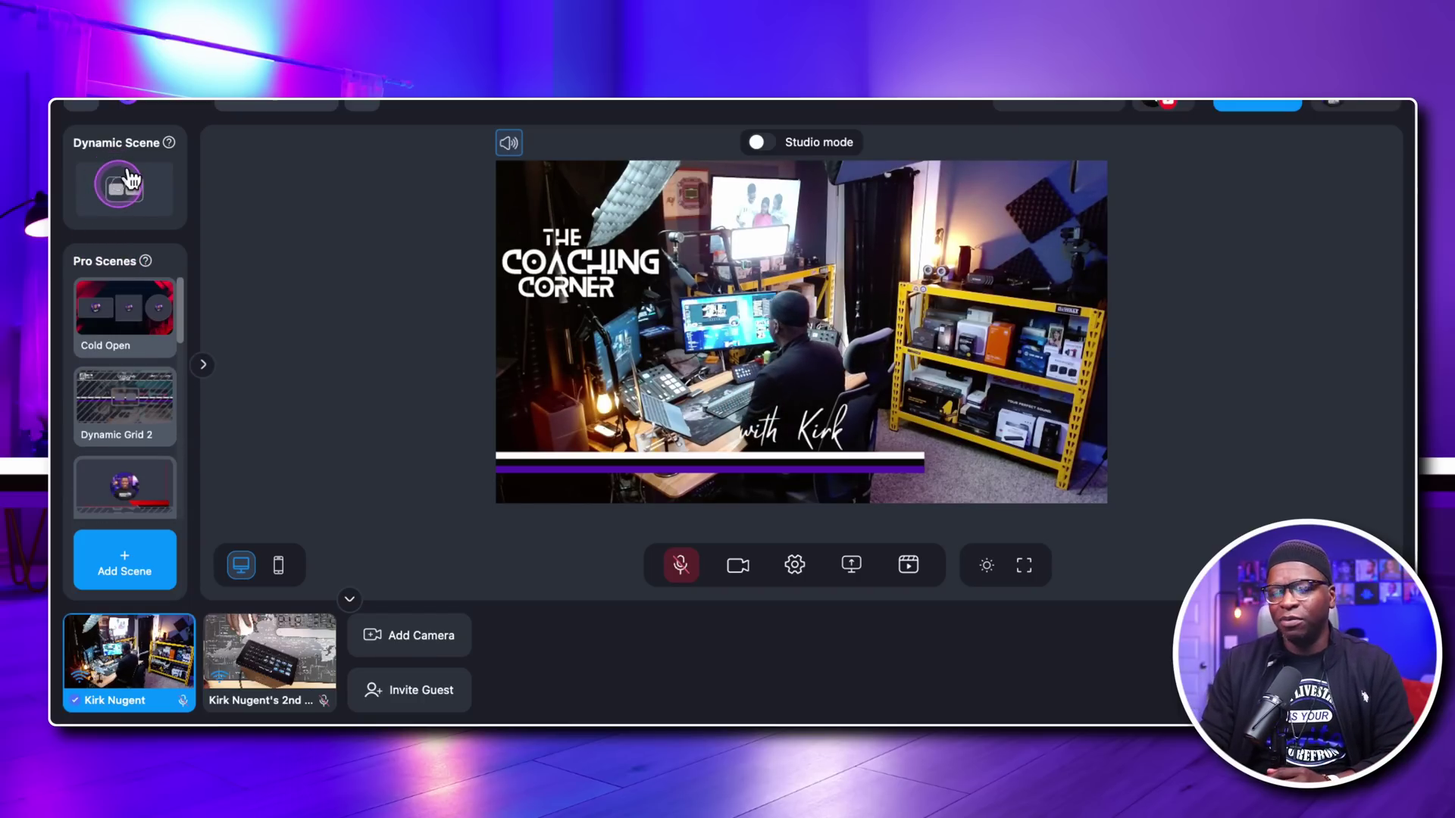
click(125, 199)
Step: Close the settings and reopen them from the toolbar gear on the Camera page
click(644, 335)
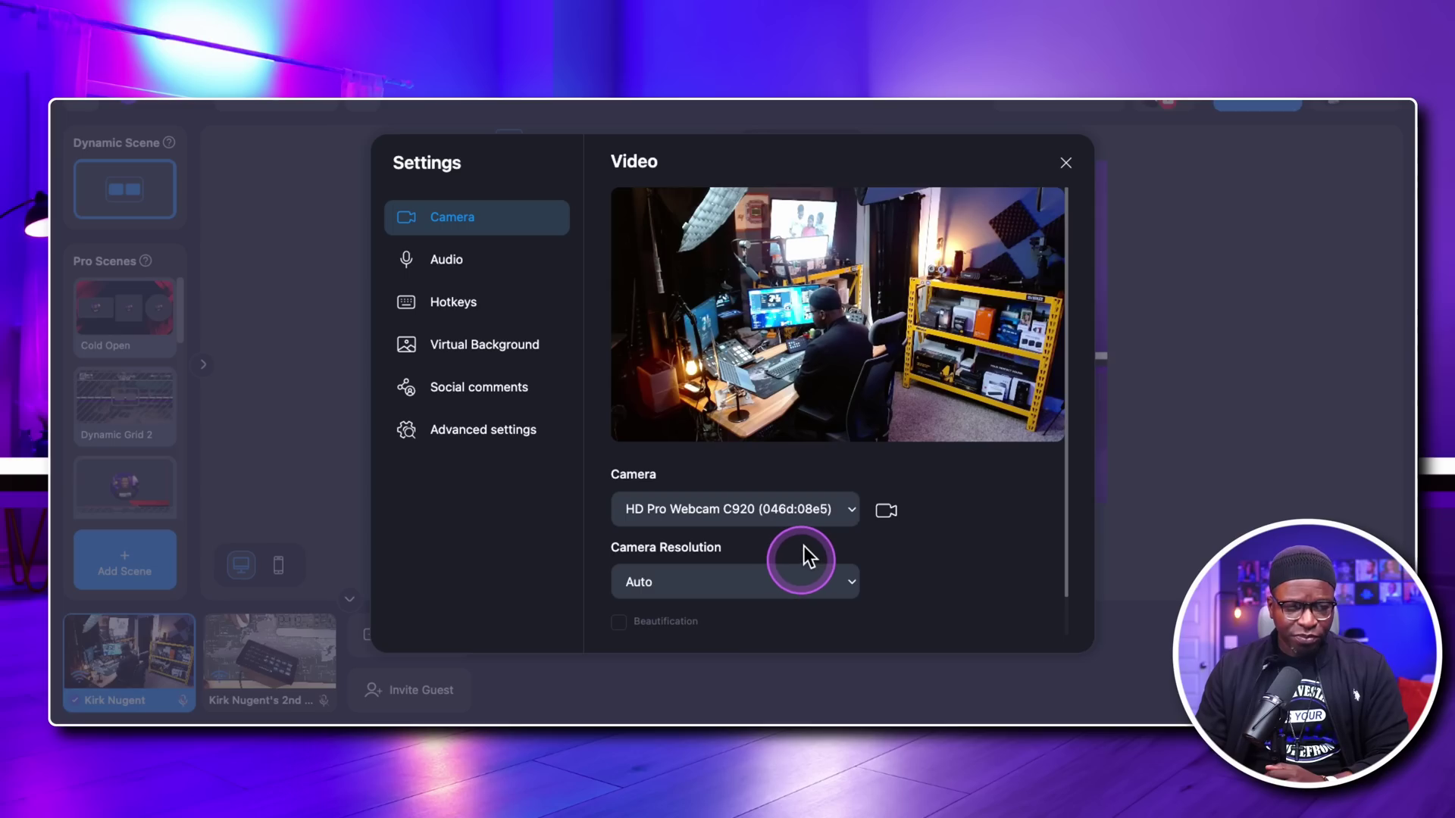
click(1066, 162)
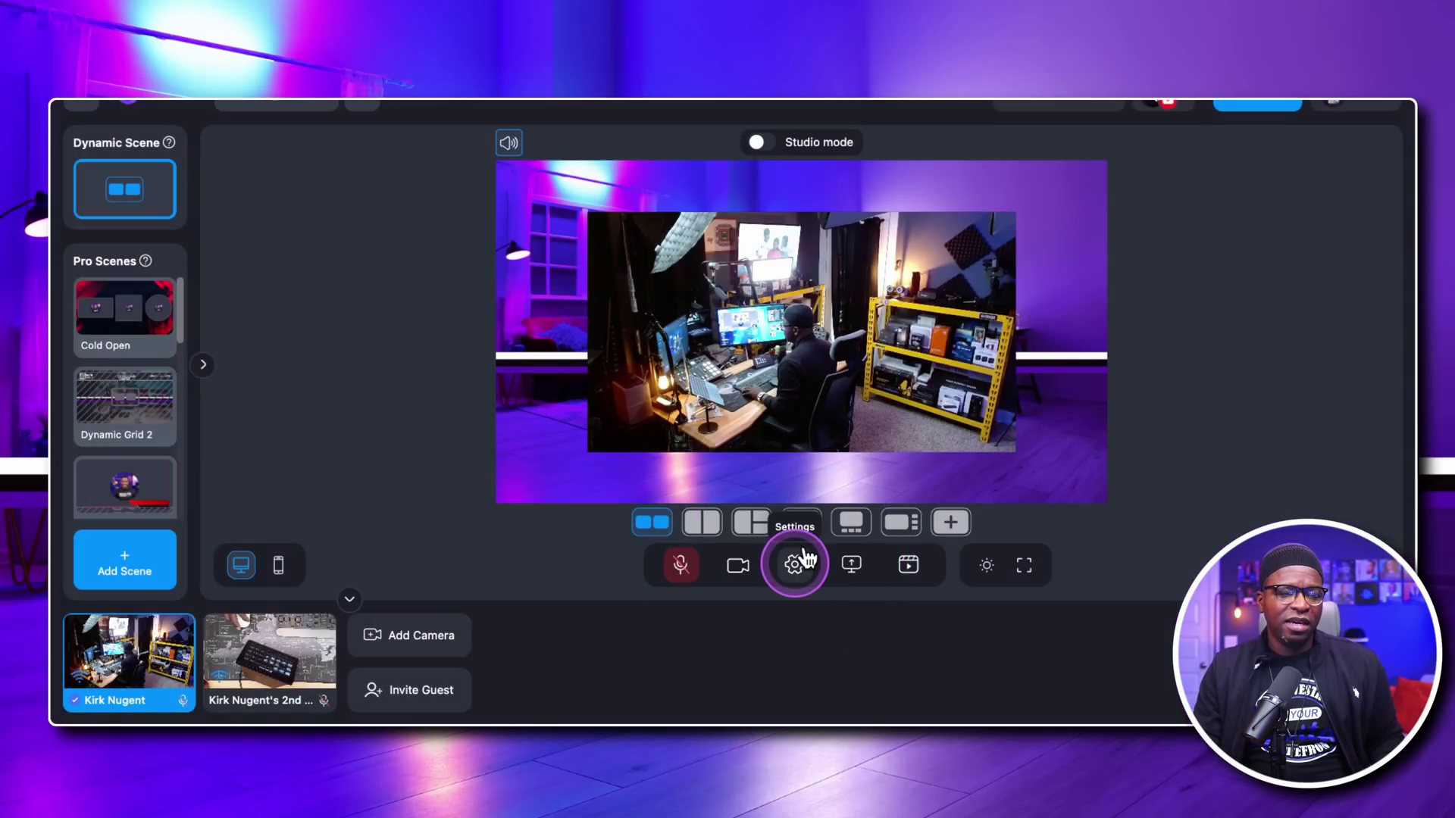
click(805, 562)
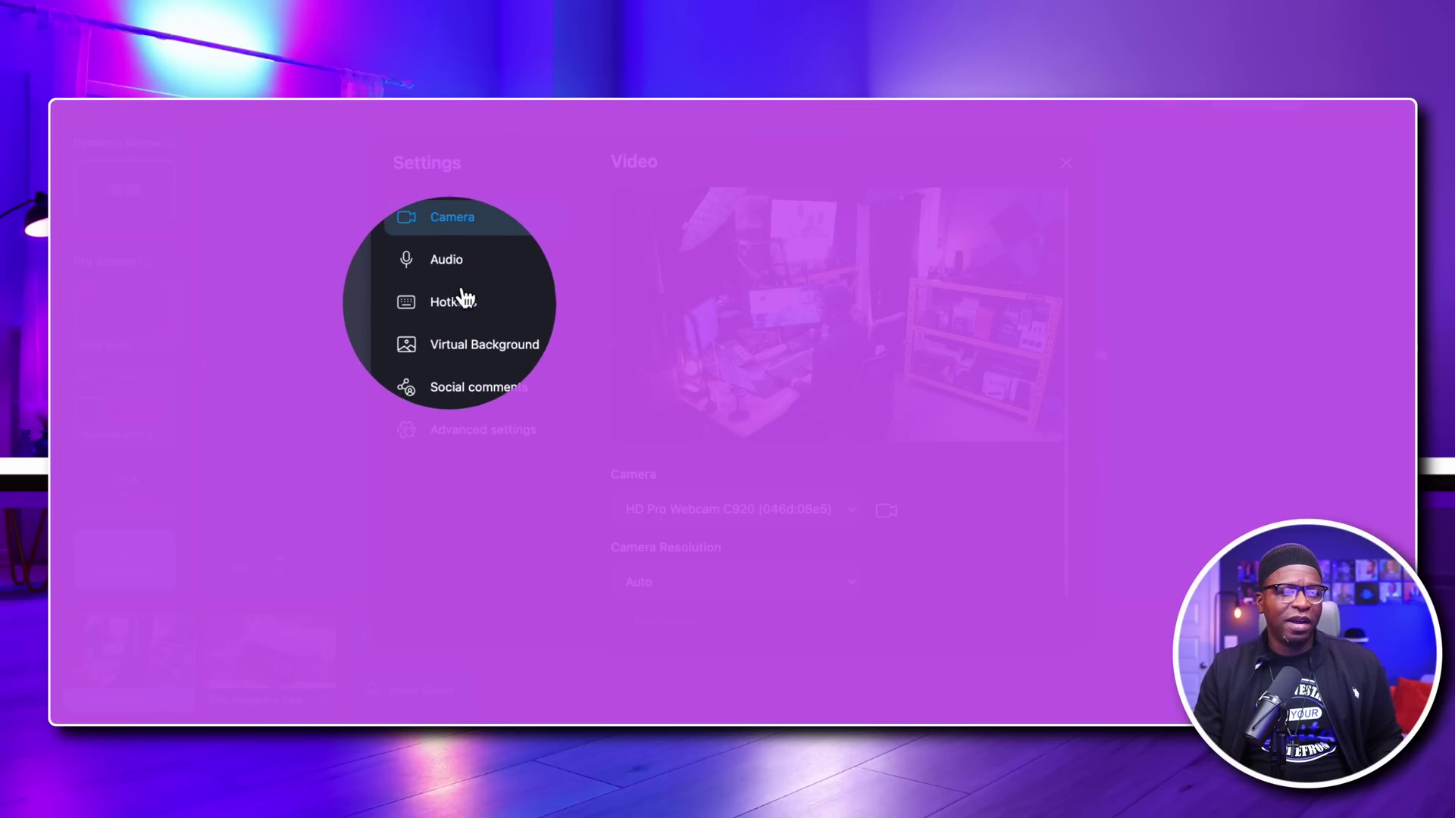
Step: Review the Hotkeys page shortcuts for scenes, inputs, banners and sound effects, then follow the Evmux preset link
click(463, 300)
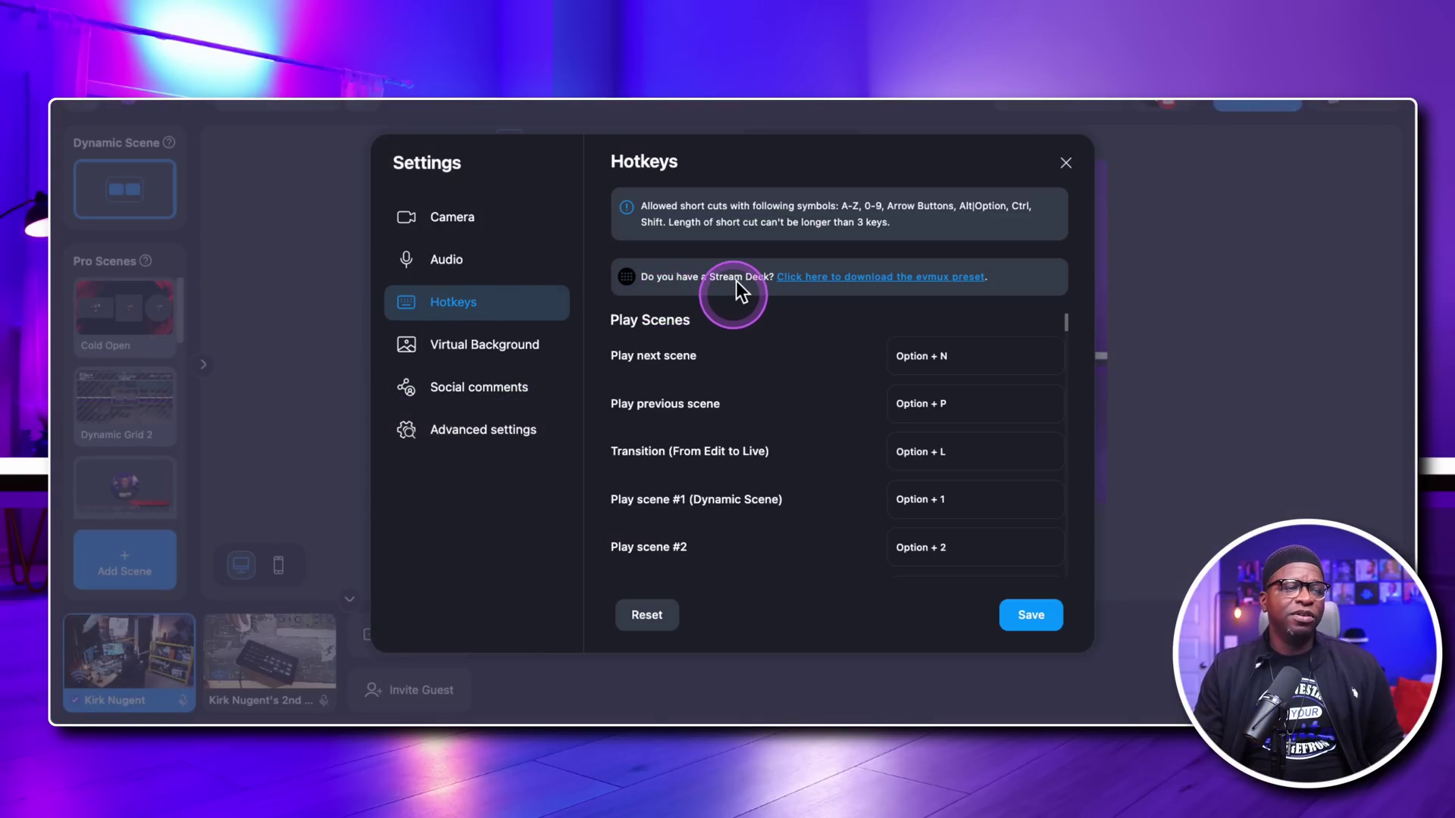
scroll(898, 392, down, 10)
scroll(898, 392, down, 15)
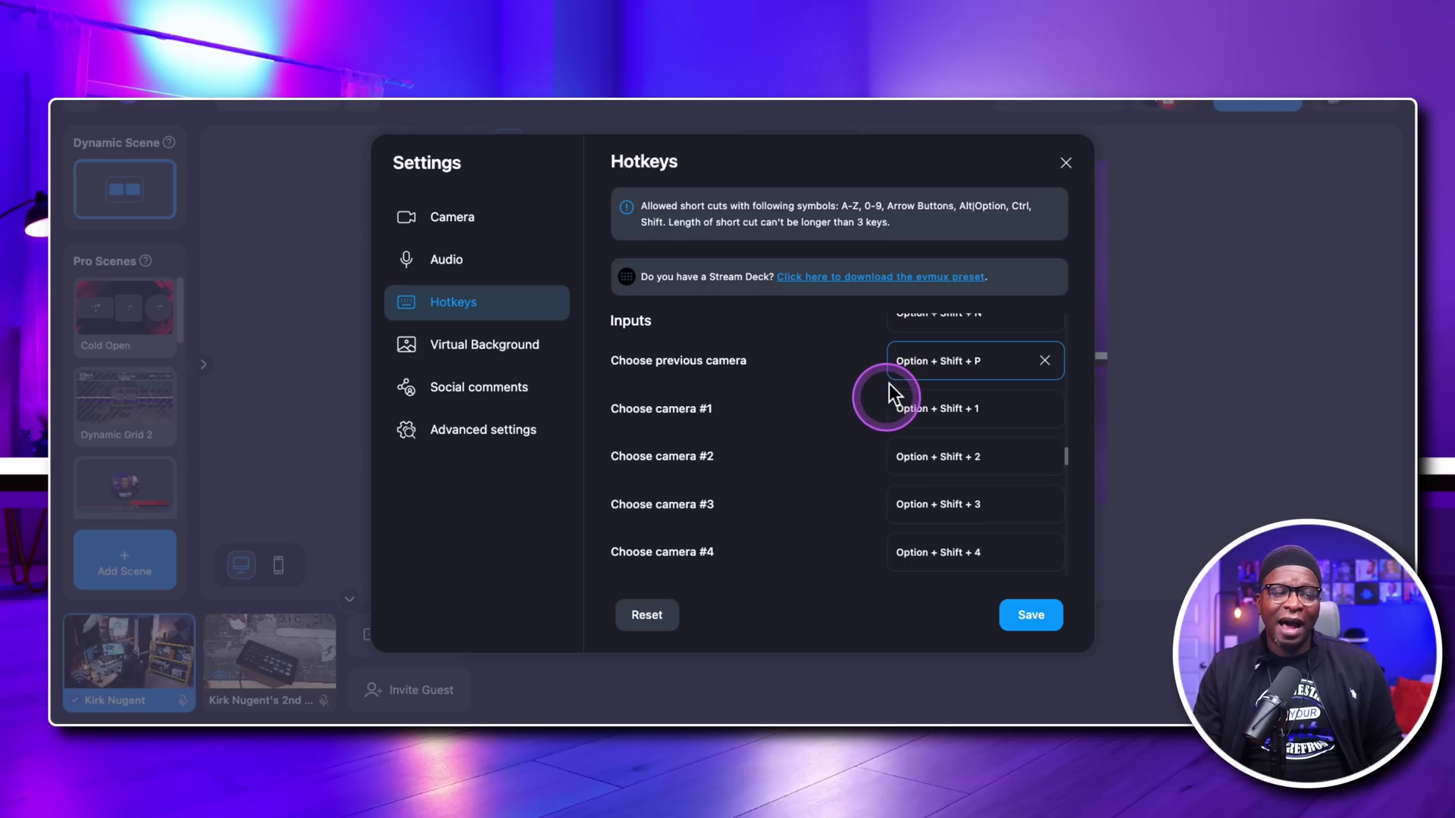
scroll(881, 379, up, 2)
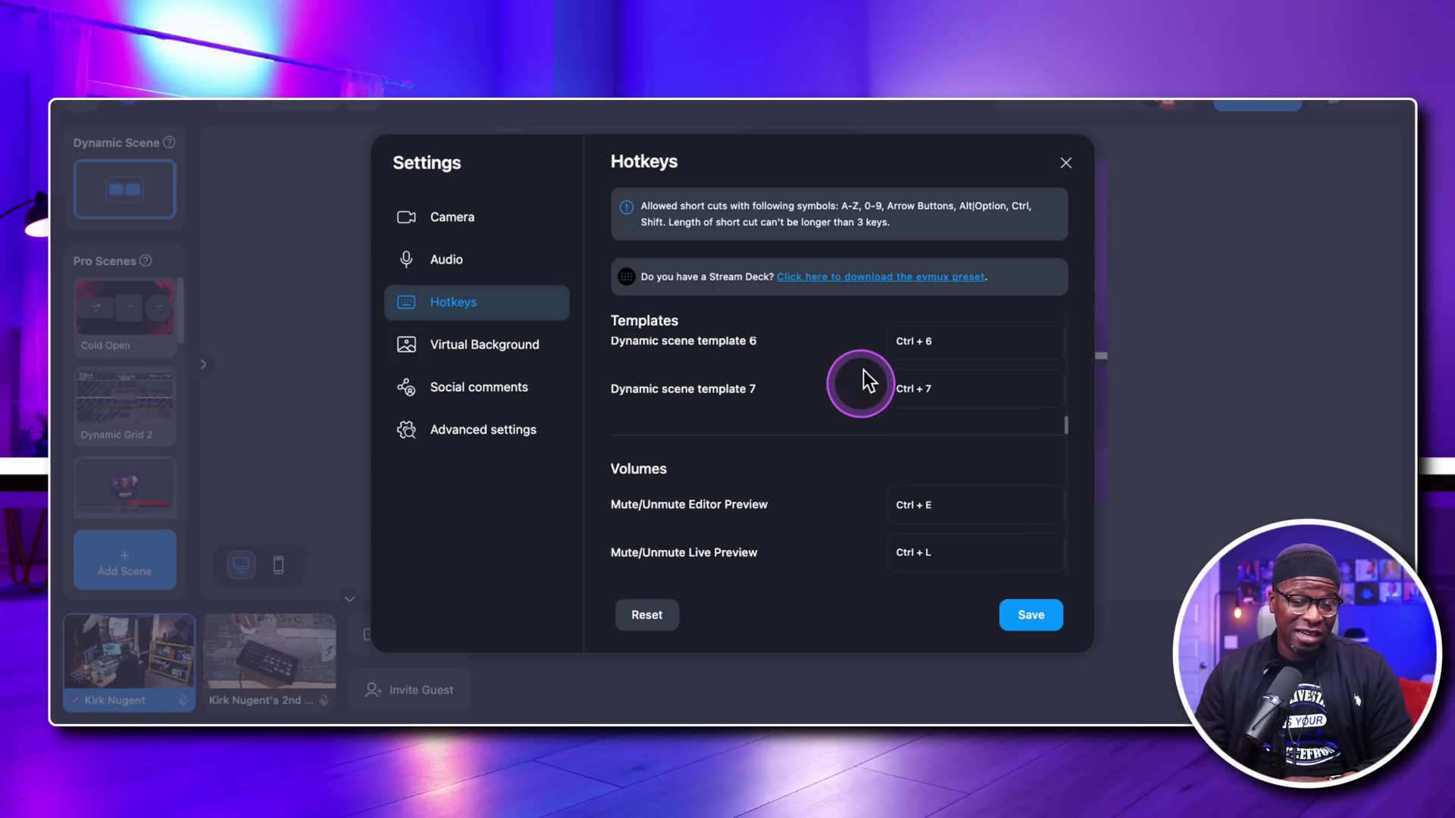
scroll(862, 370, down, 10)
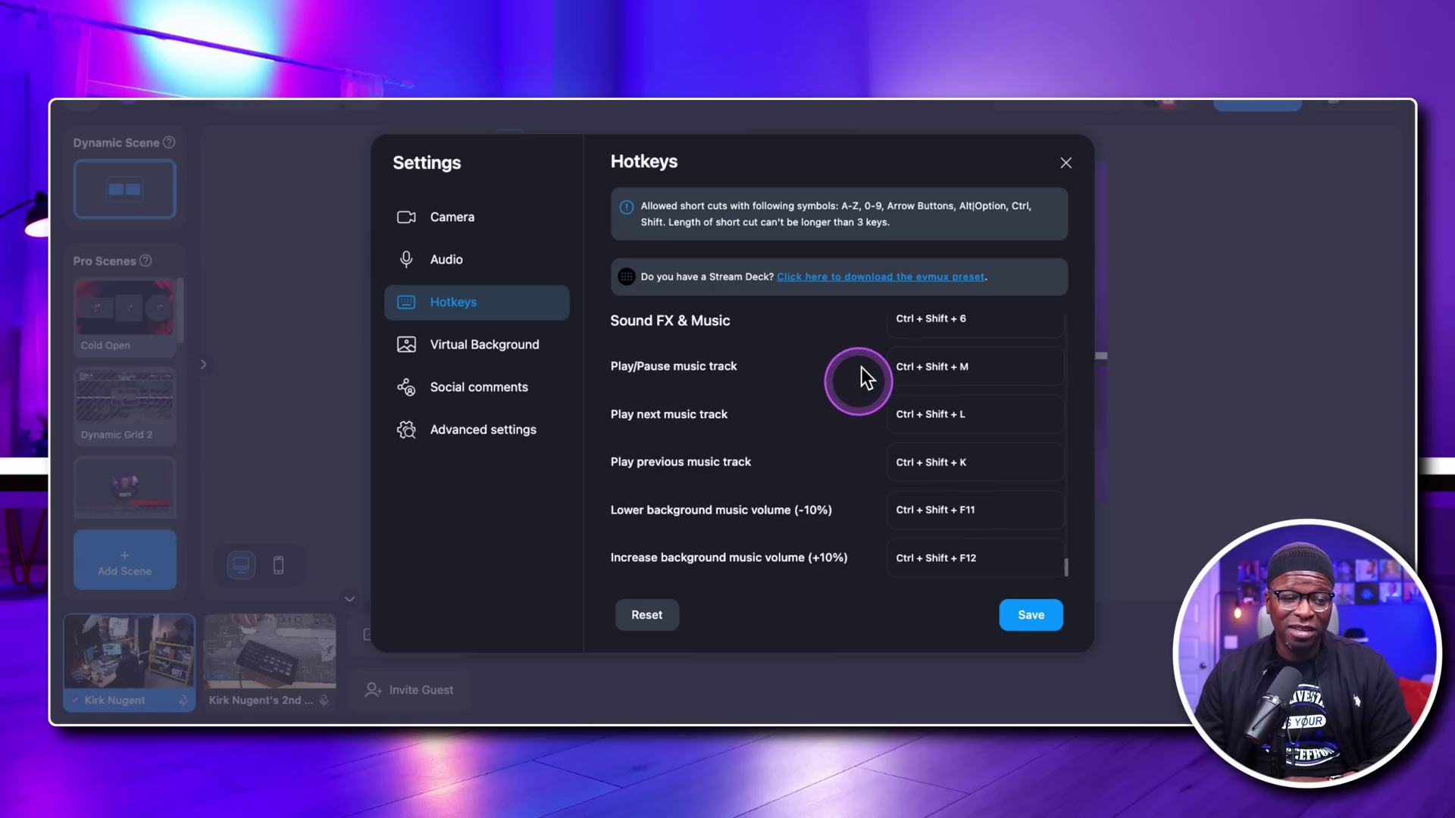
scroll(881, 375, up, 15)
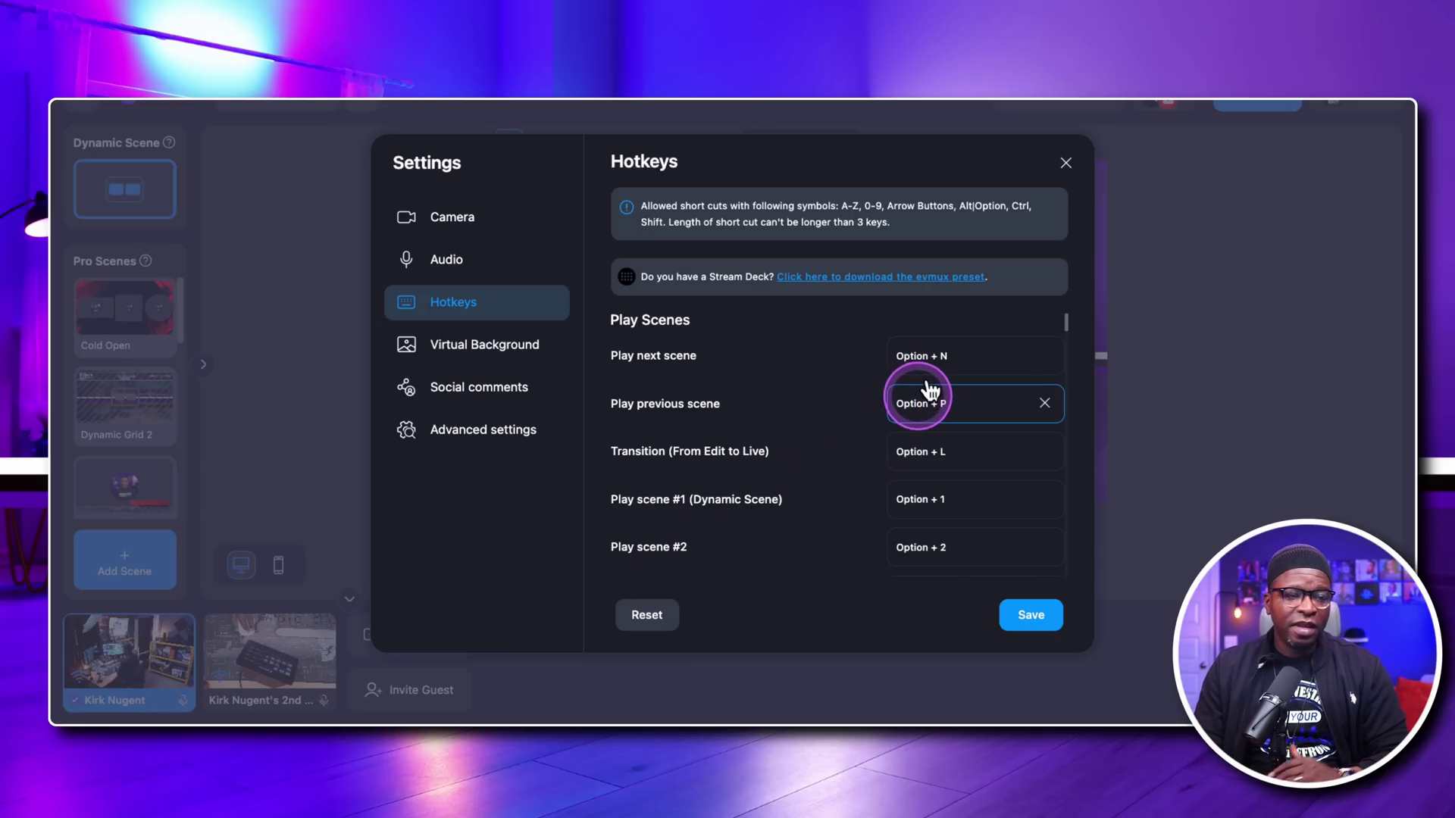
scroll(931, 390, down, 12)
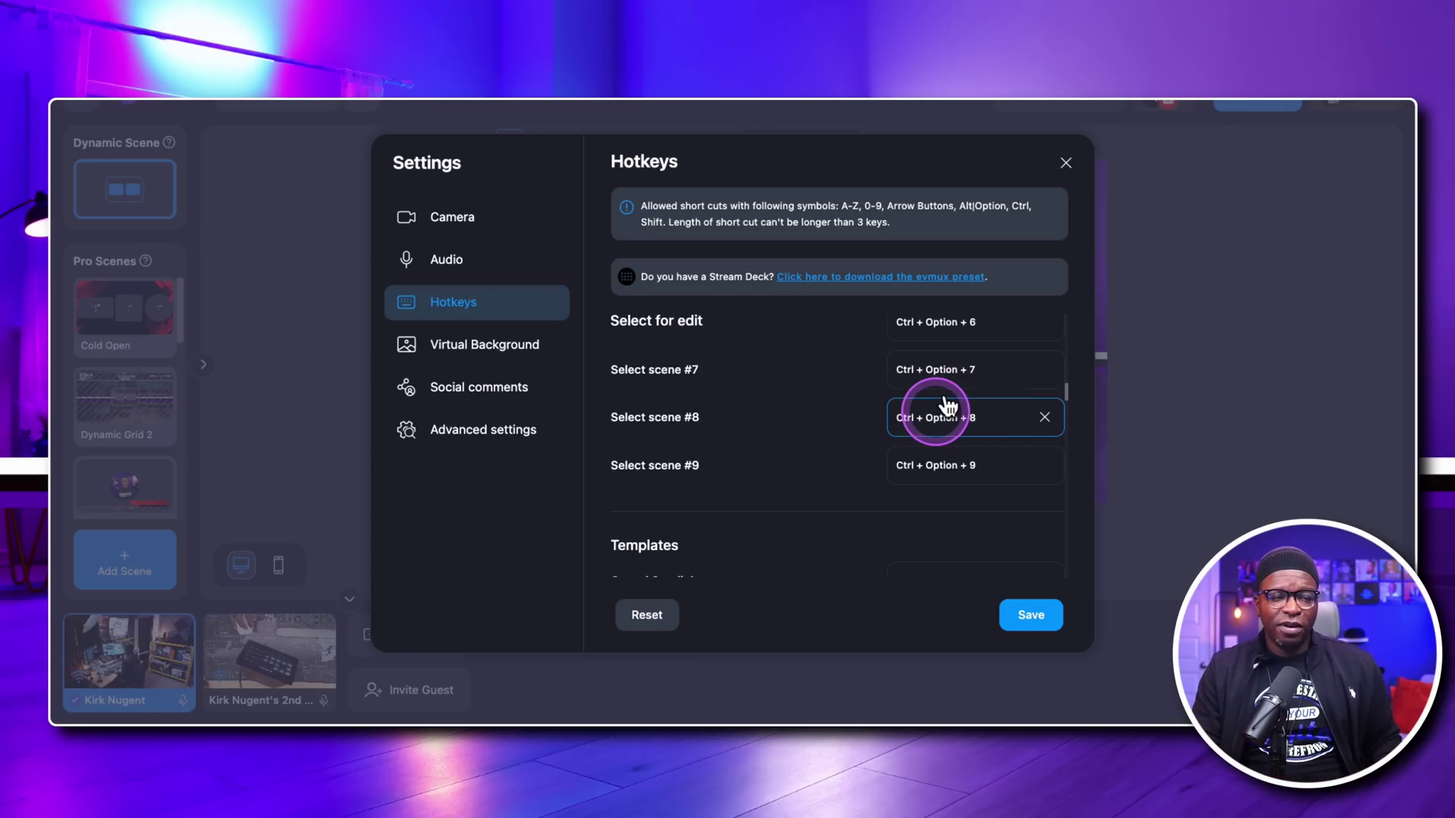
scroll(947, 407, down, 5)
scroll(939, 410, down, 15)
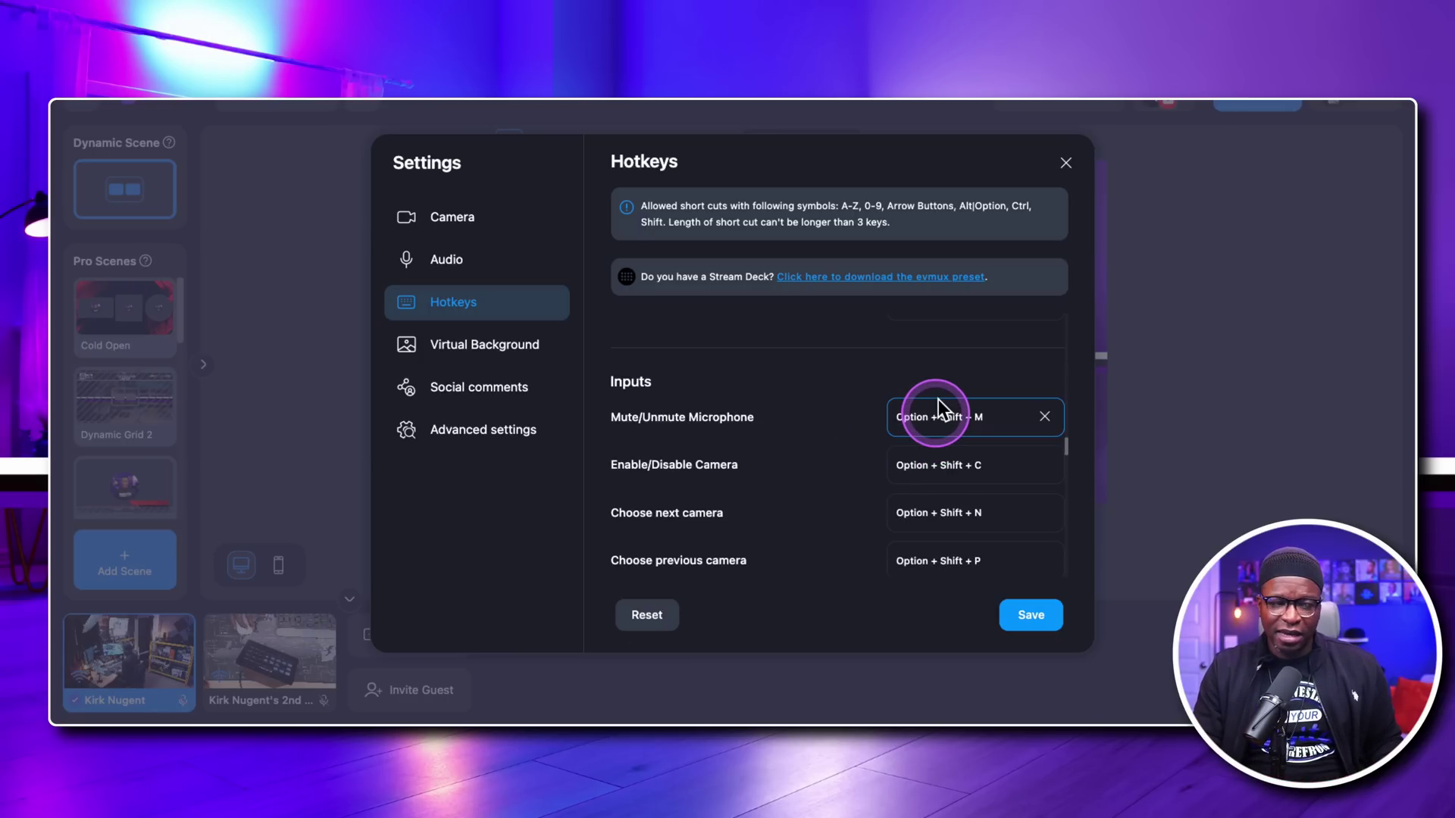
scroll(949, 425, up, 20)
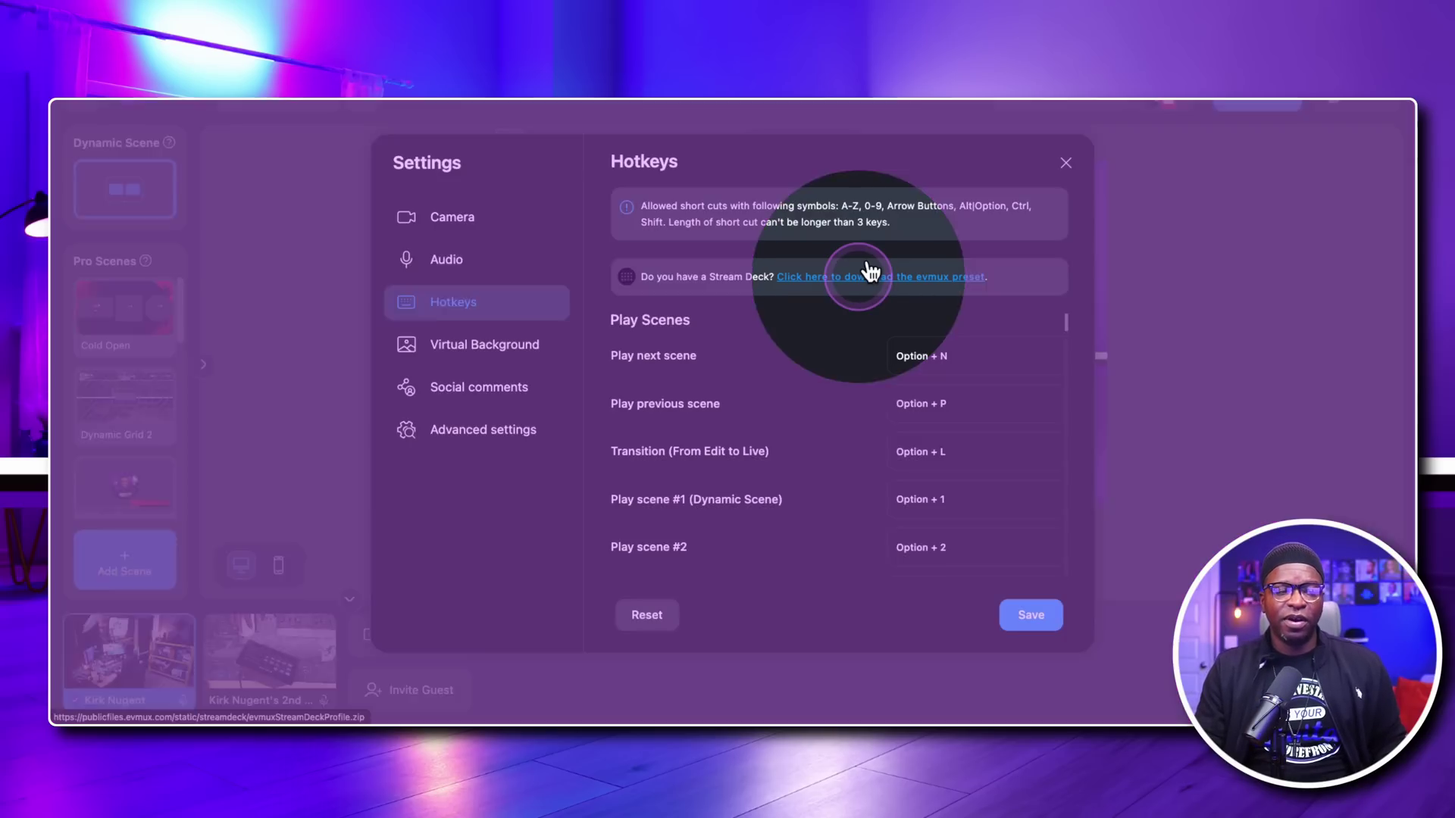
click(884, 272)
Step: Download the Evmux Stream Deck preset to get the evmux-MAC.streamDeckProfile file
click(897, 273)
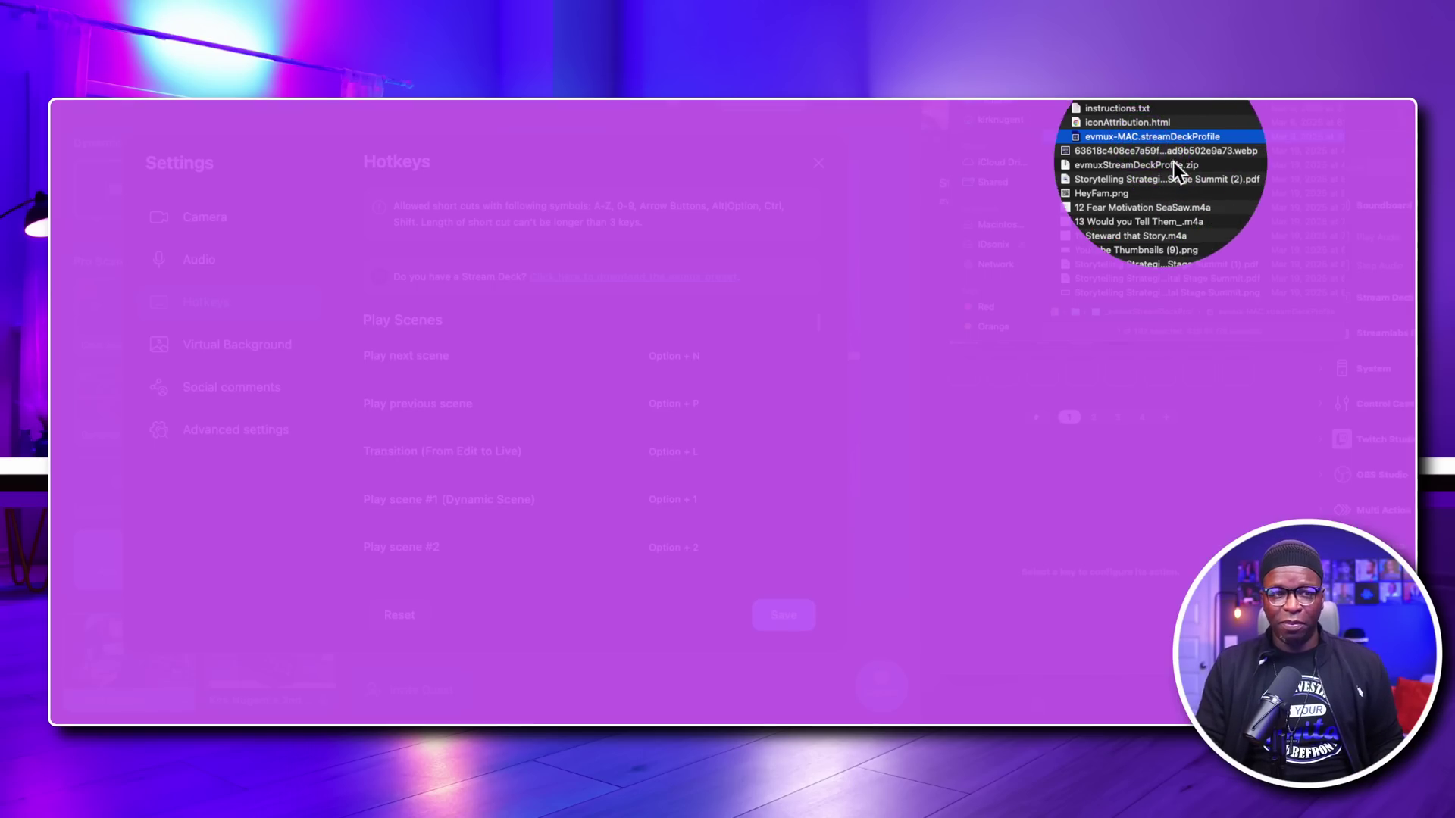
Step: Confirm evmux-osx is the active Stream Deck XL profile, with its window in full view
click(1193, 372)
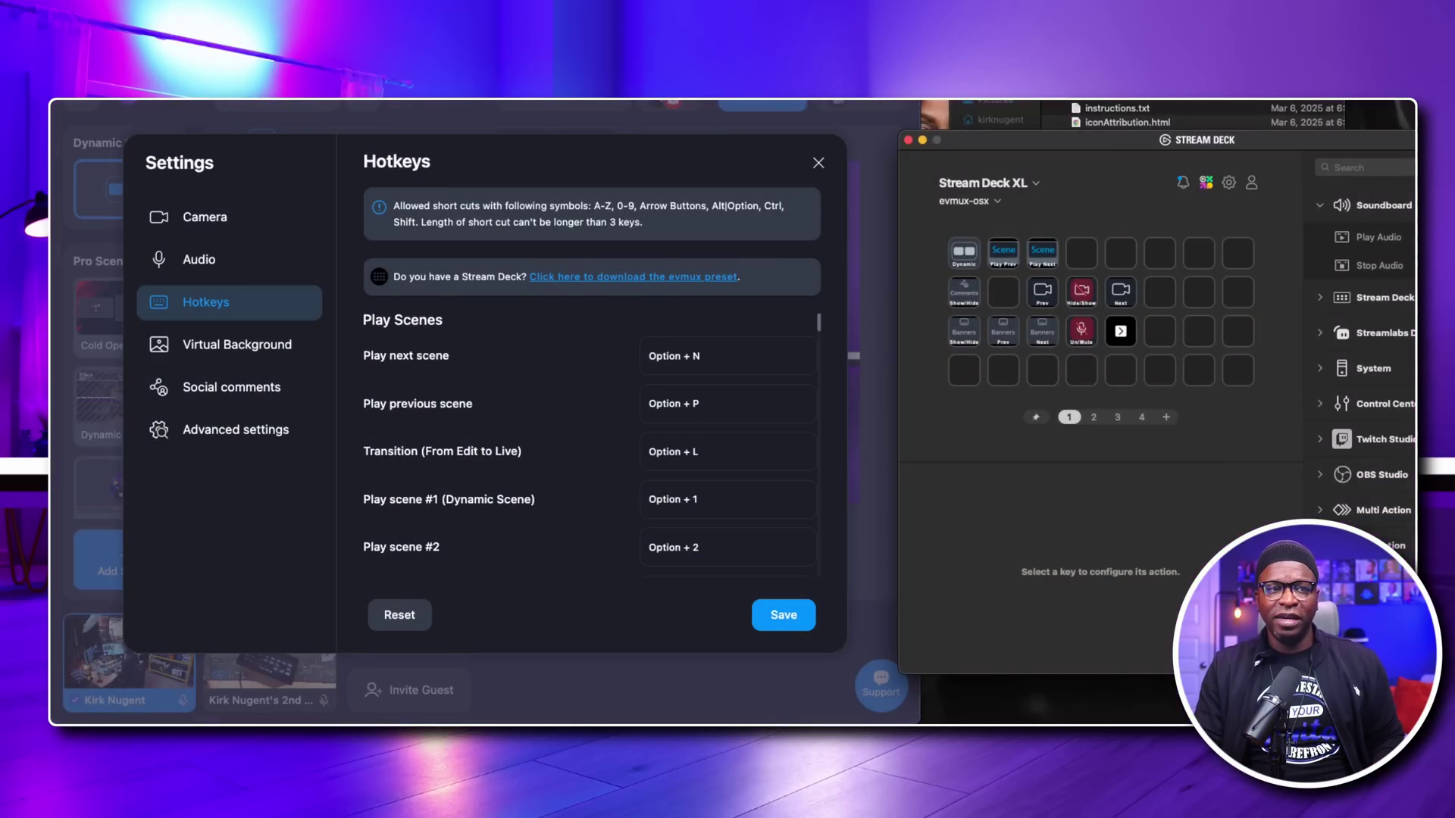
click(1167, 99)
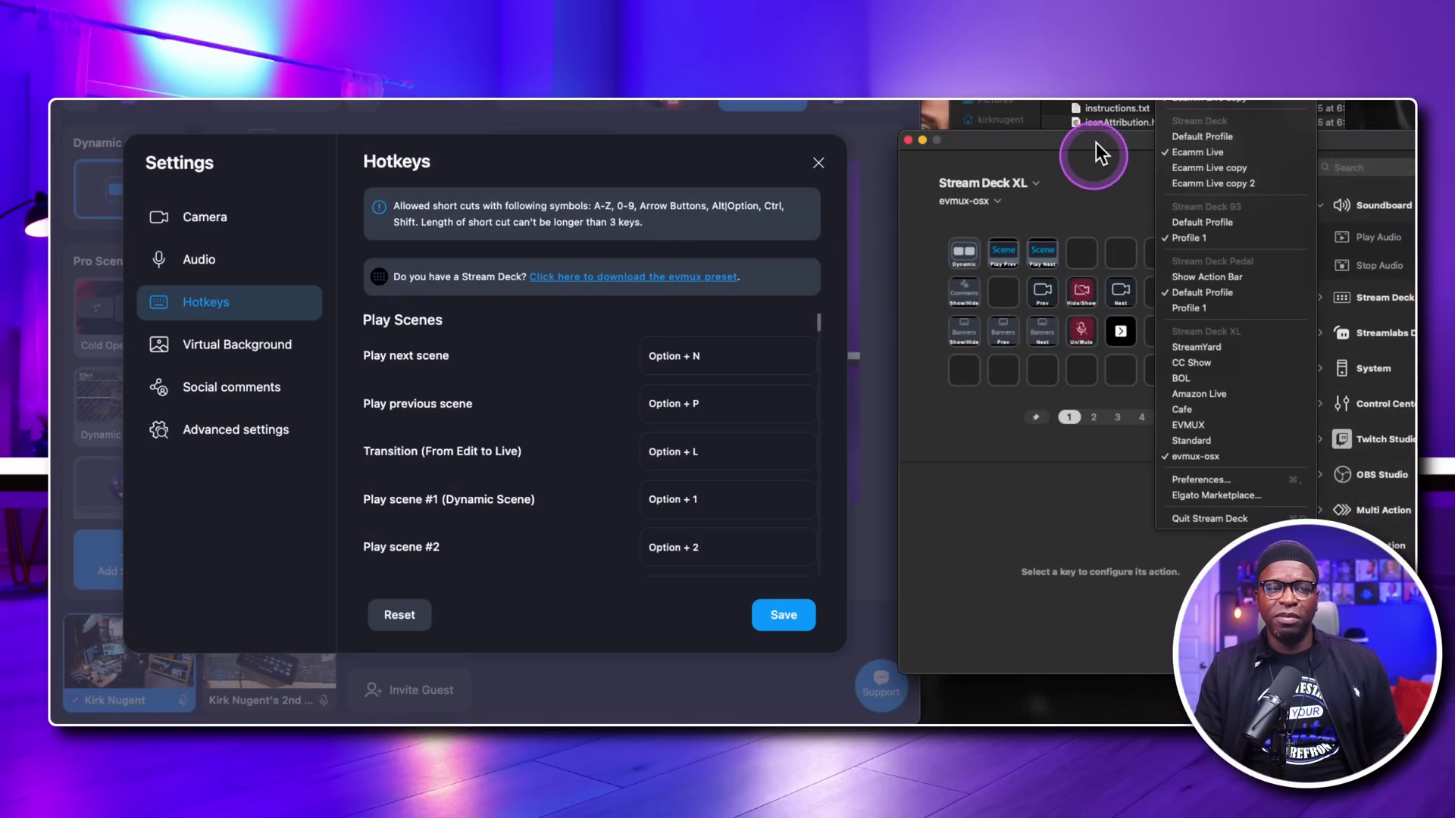
click(1100, 156)
drag(1088, 149, 1045, 102)
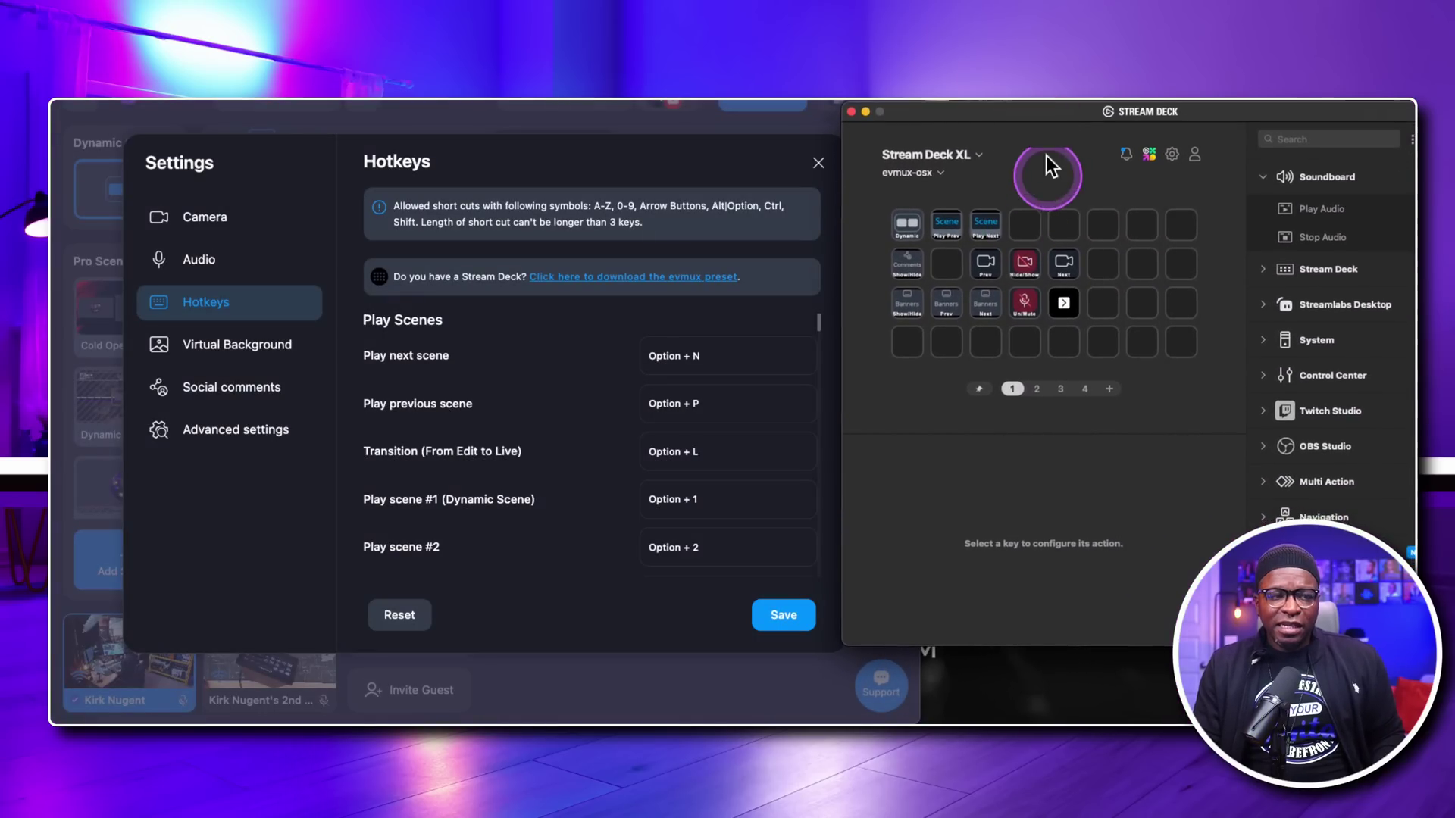
click(941, 157)
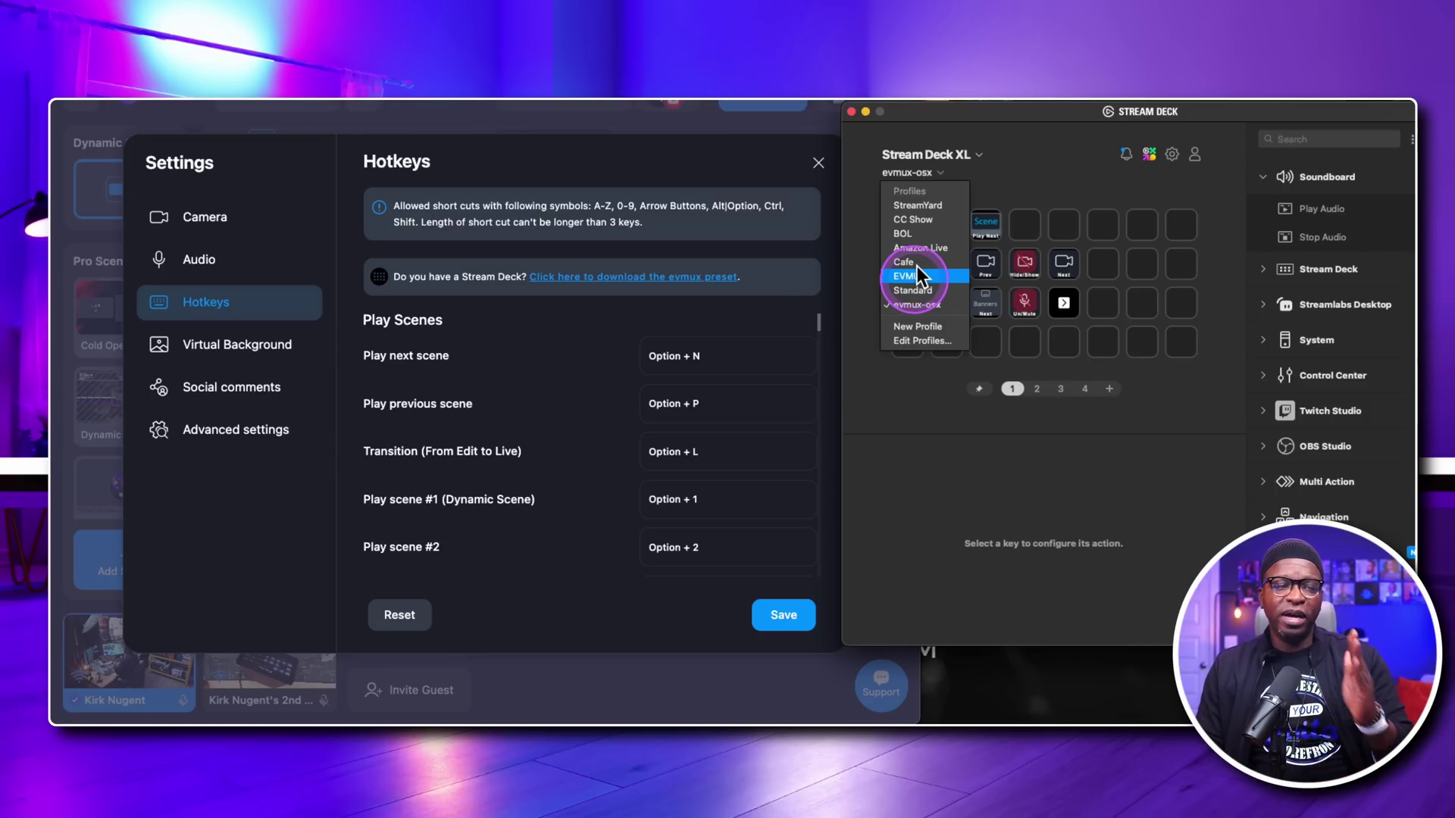
click(932, 305)
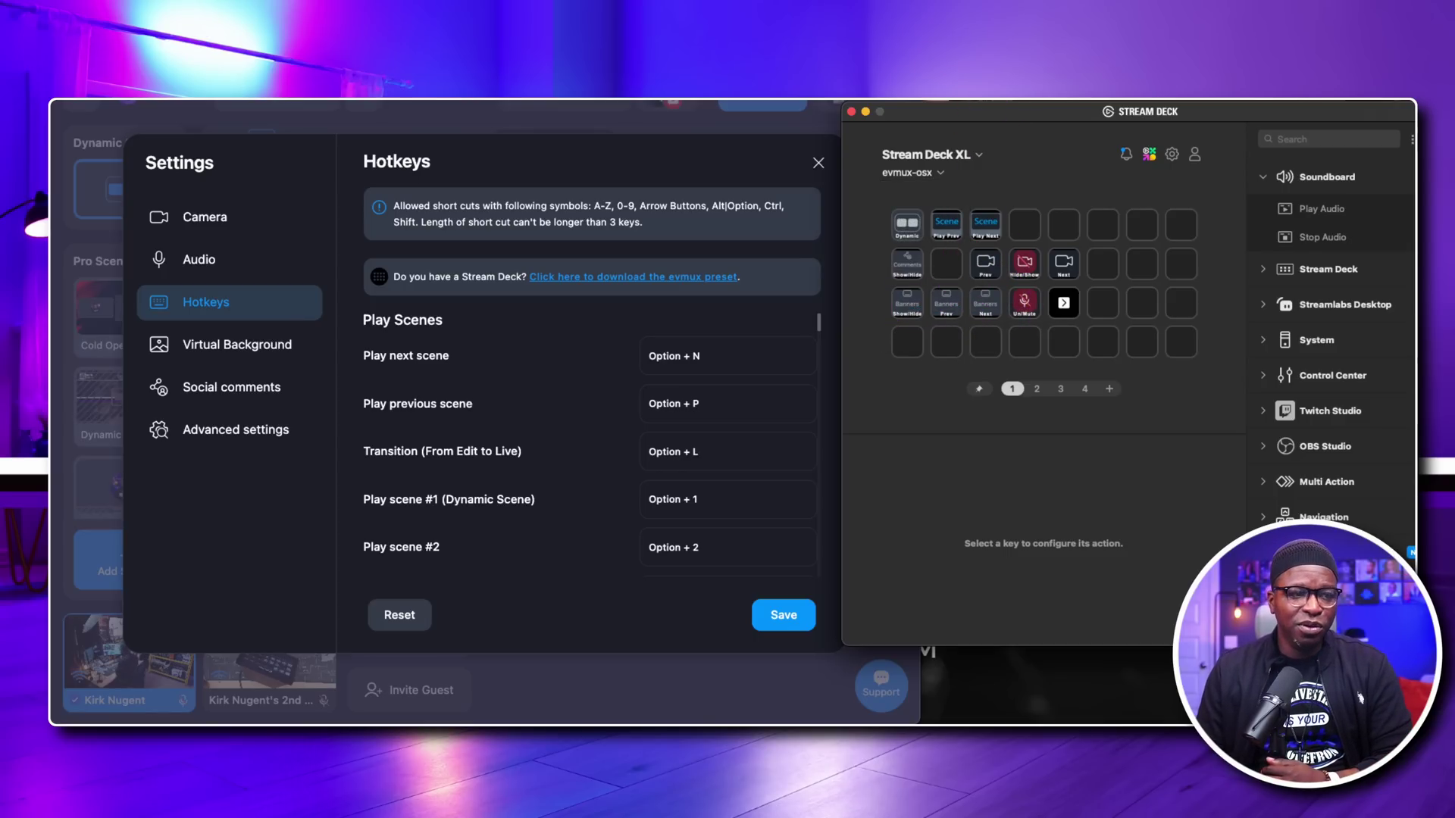
drag(992, 110, 1076, 106)
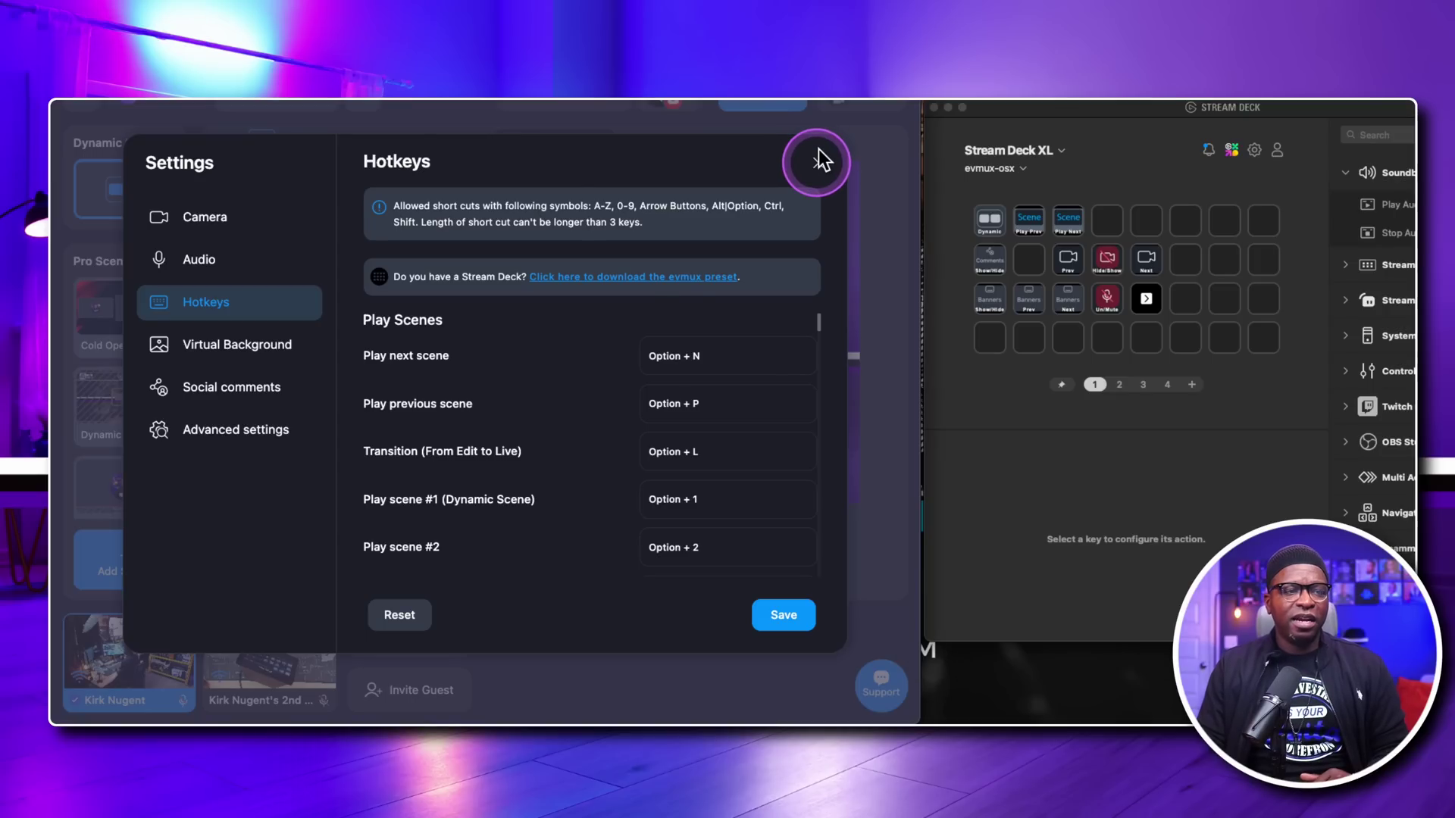
Step: Close settings and add the second camera to the scene beside the host camera
click(818, 151)
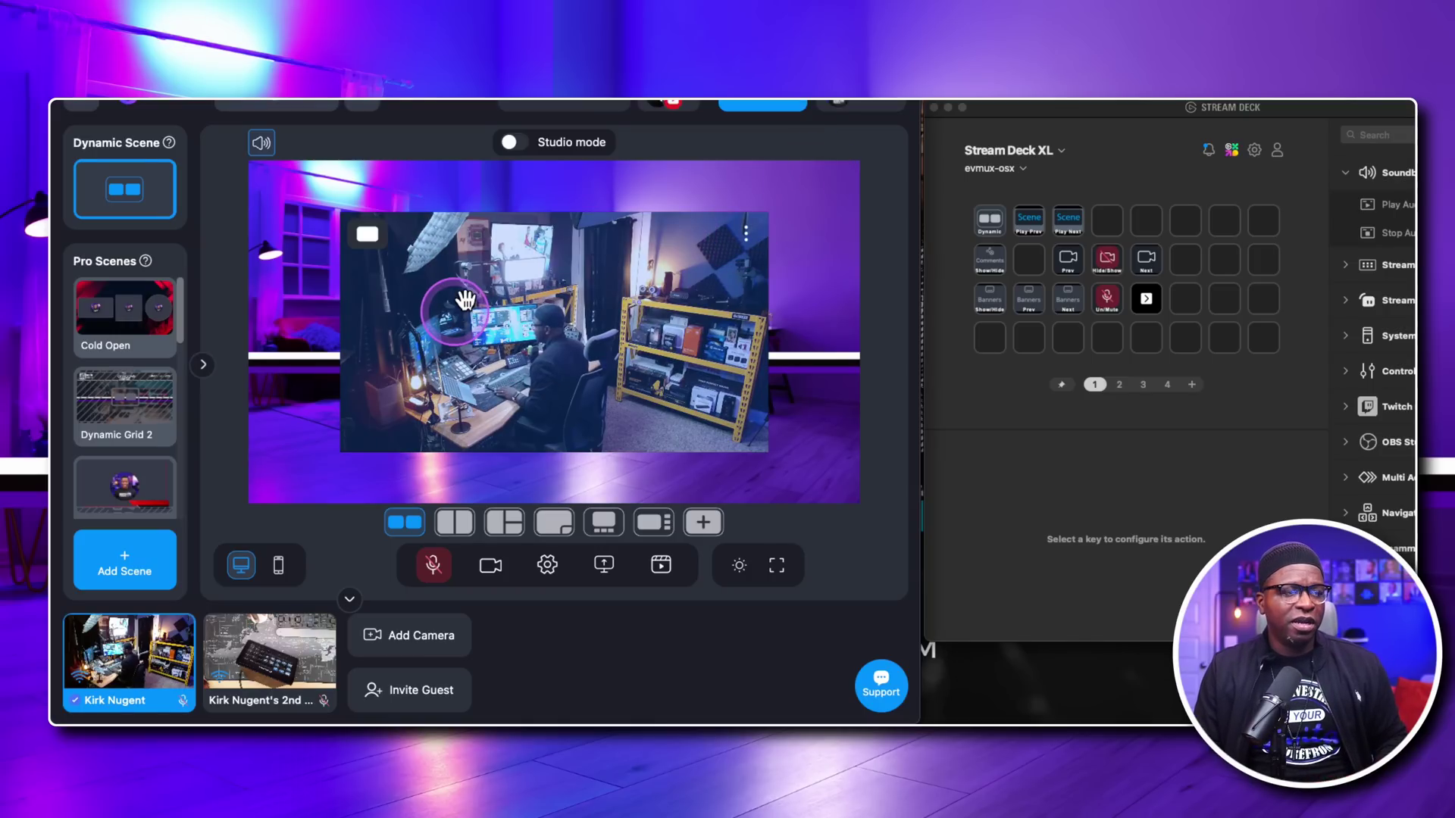
click(254, 667)
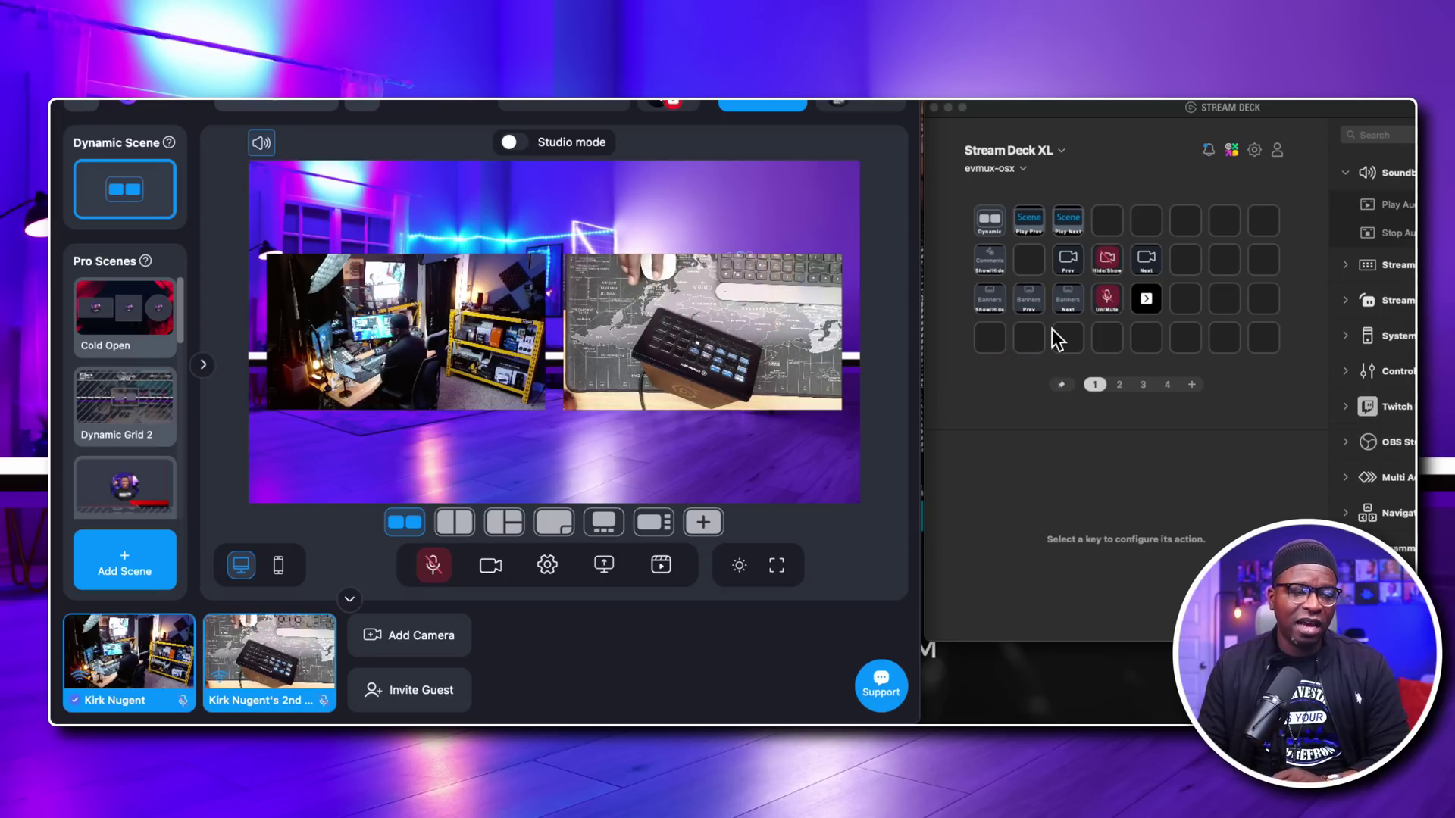
click(994, 214)
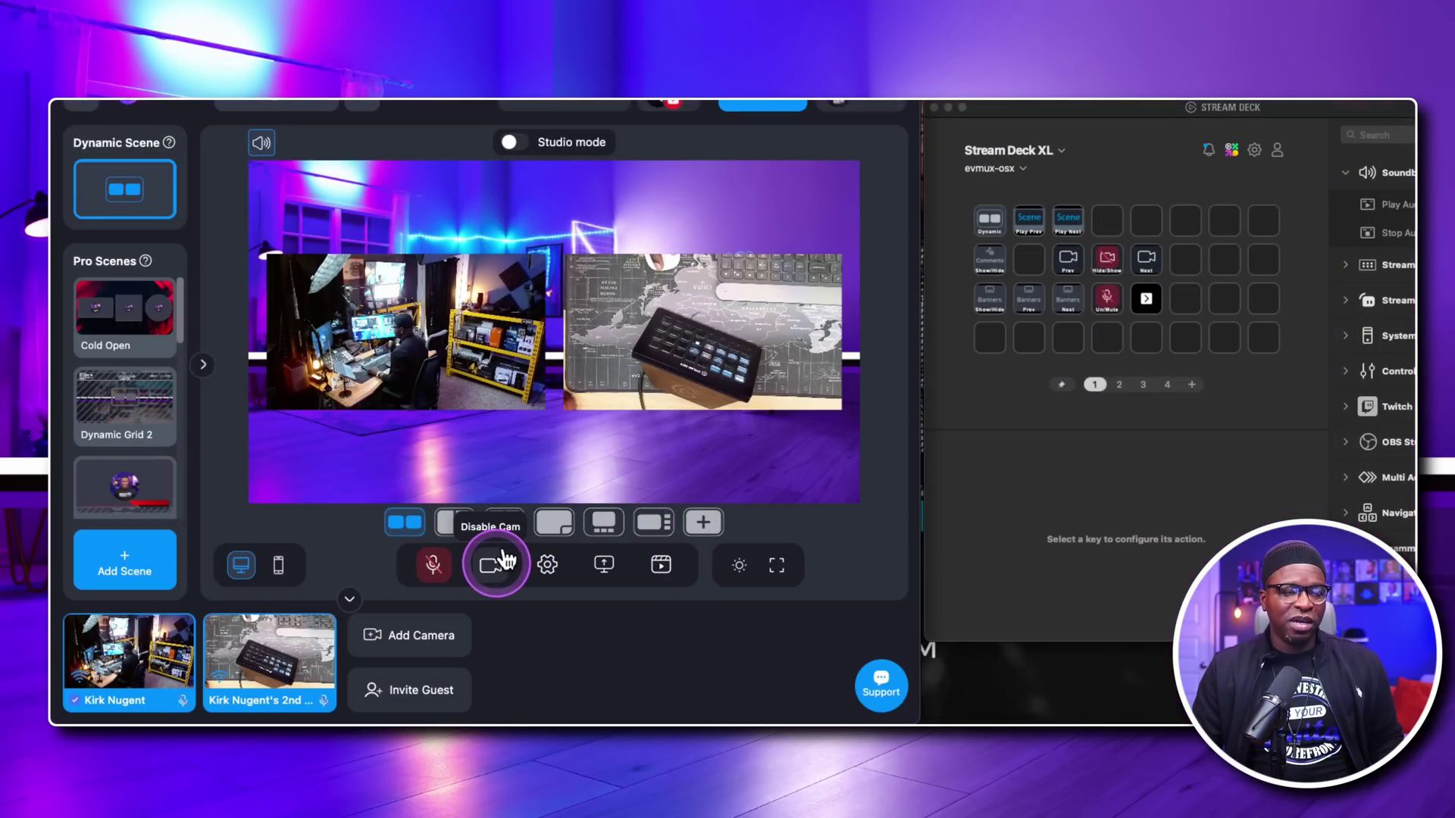
click(493, 563)
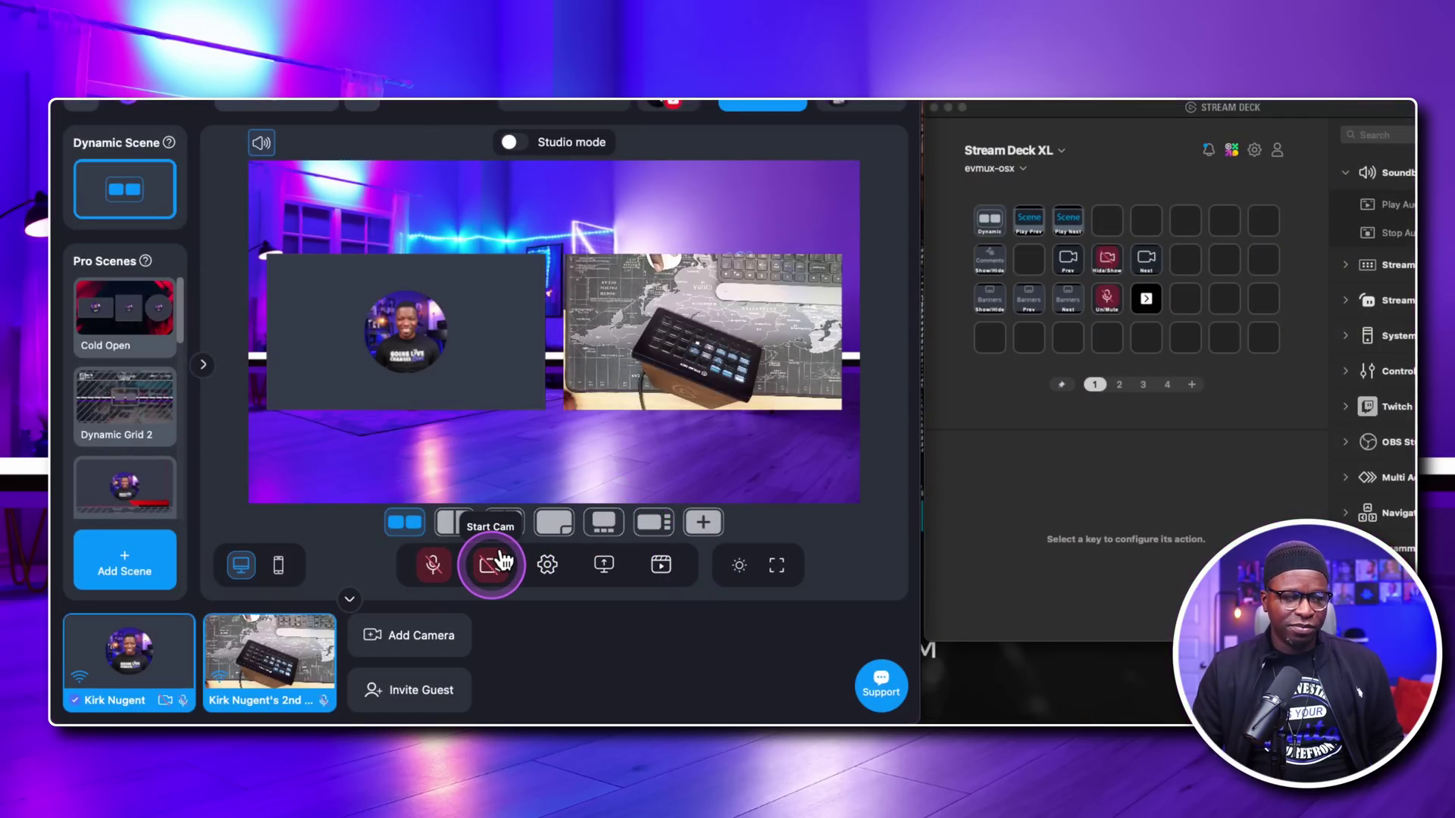
click(498, 562)
click(549, 565)
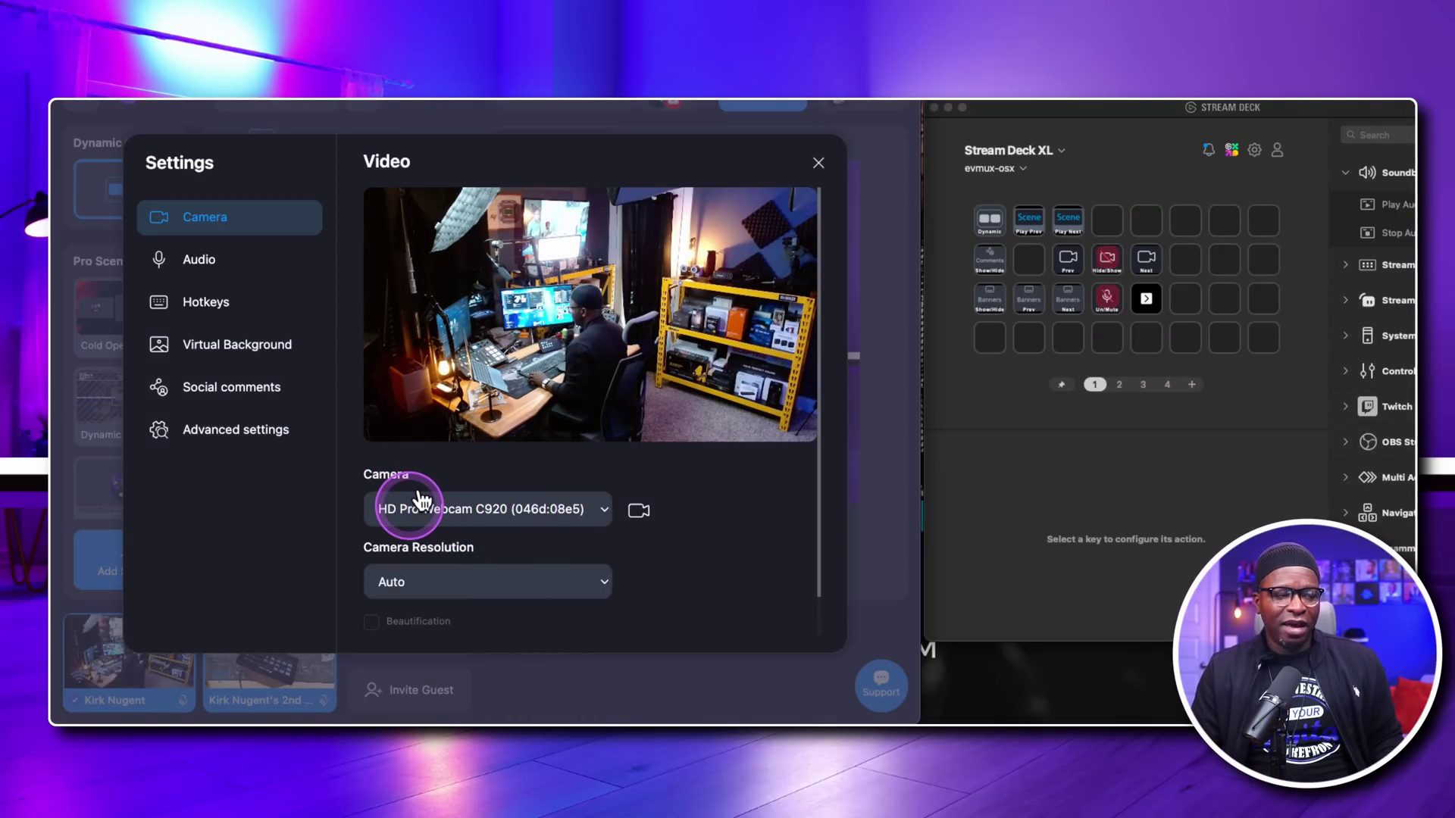
click(451, 504)
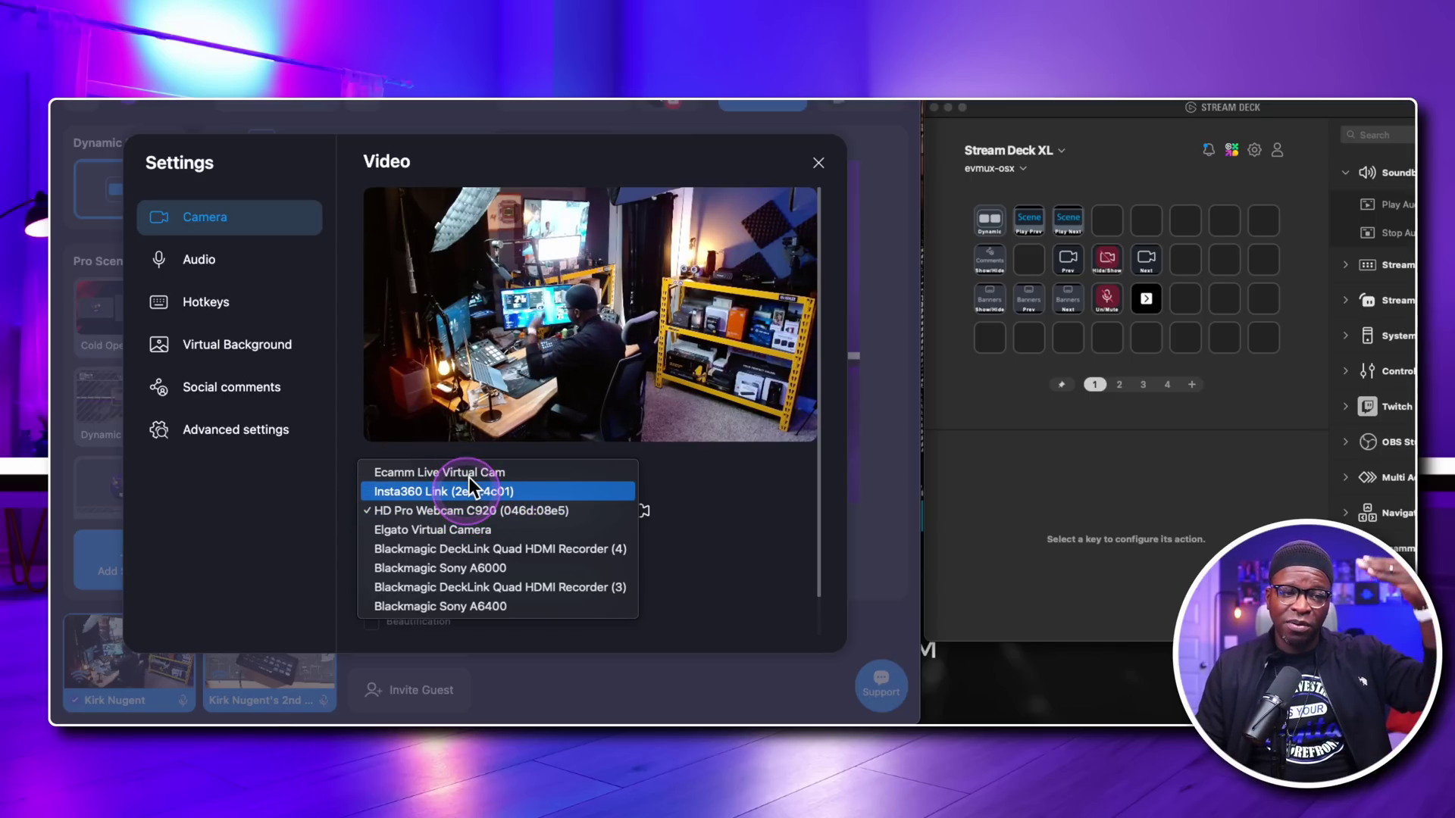
click(692, 479)
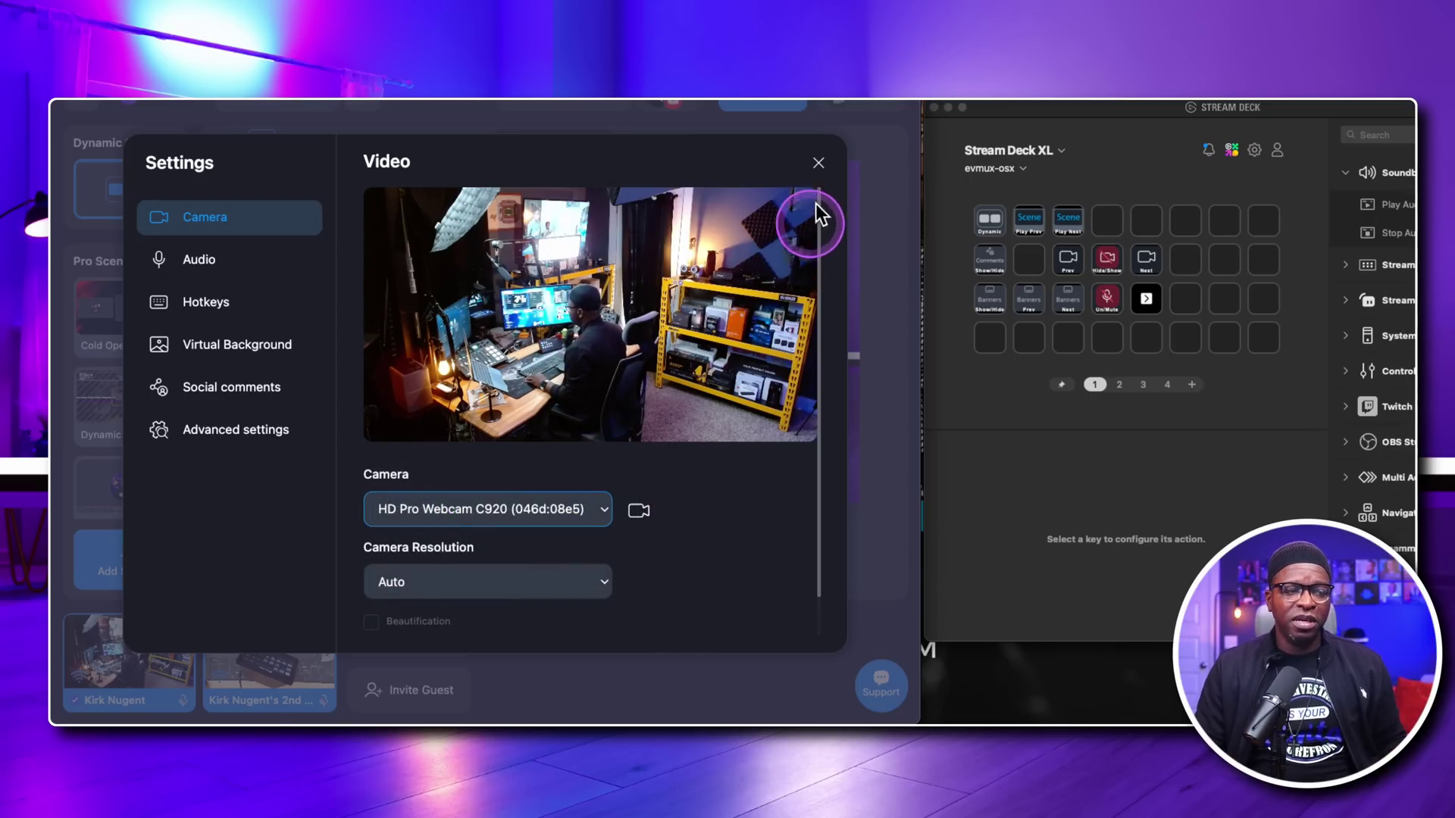
click(830, 153)
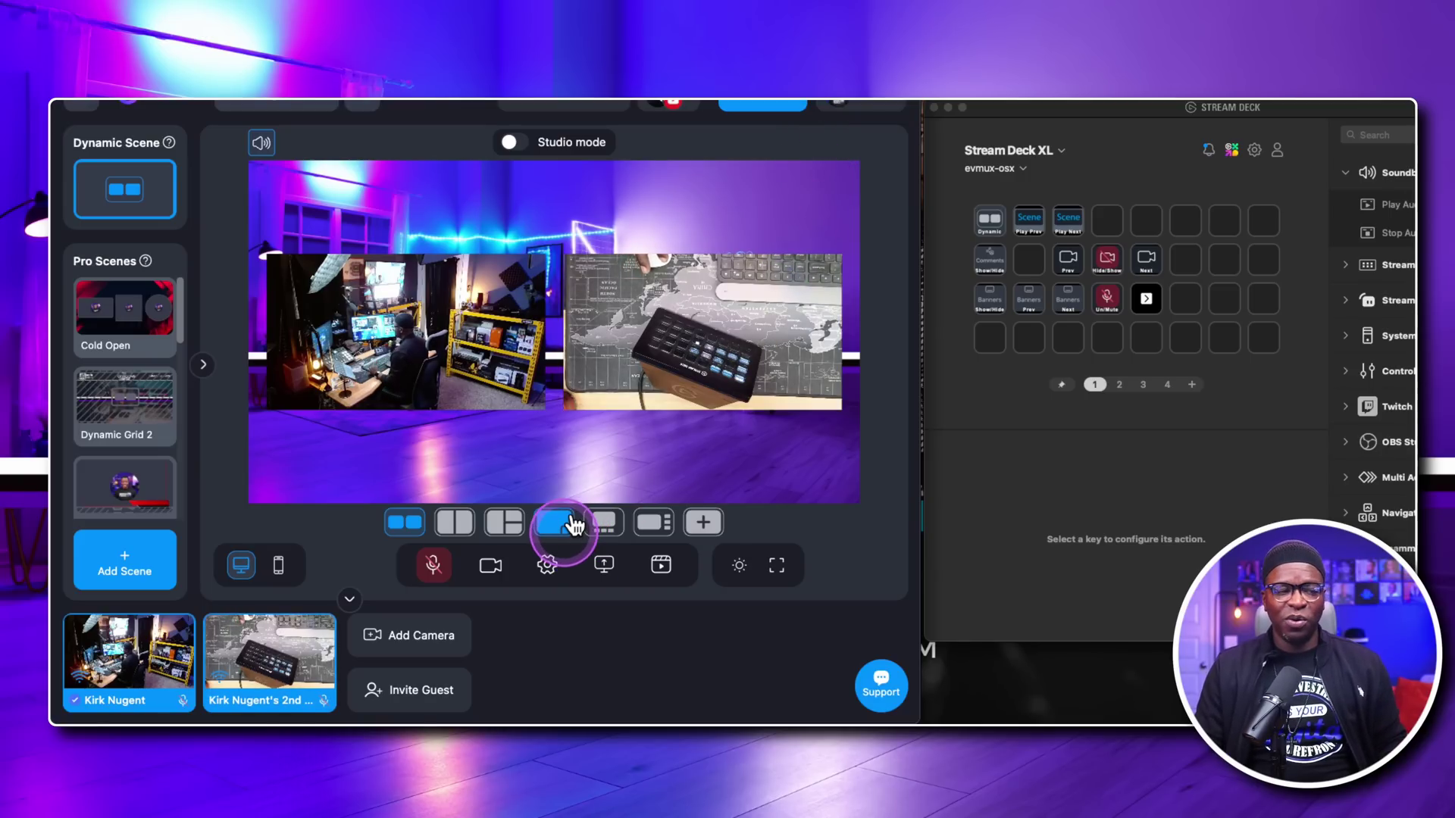
Step: Remove the second camera, use the single full-frame layout, and show the 'Welcome to HIAW Live Show' banner
mouse_move(385, 306)
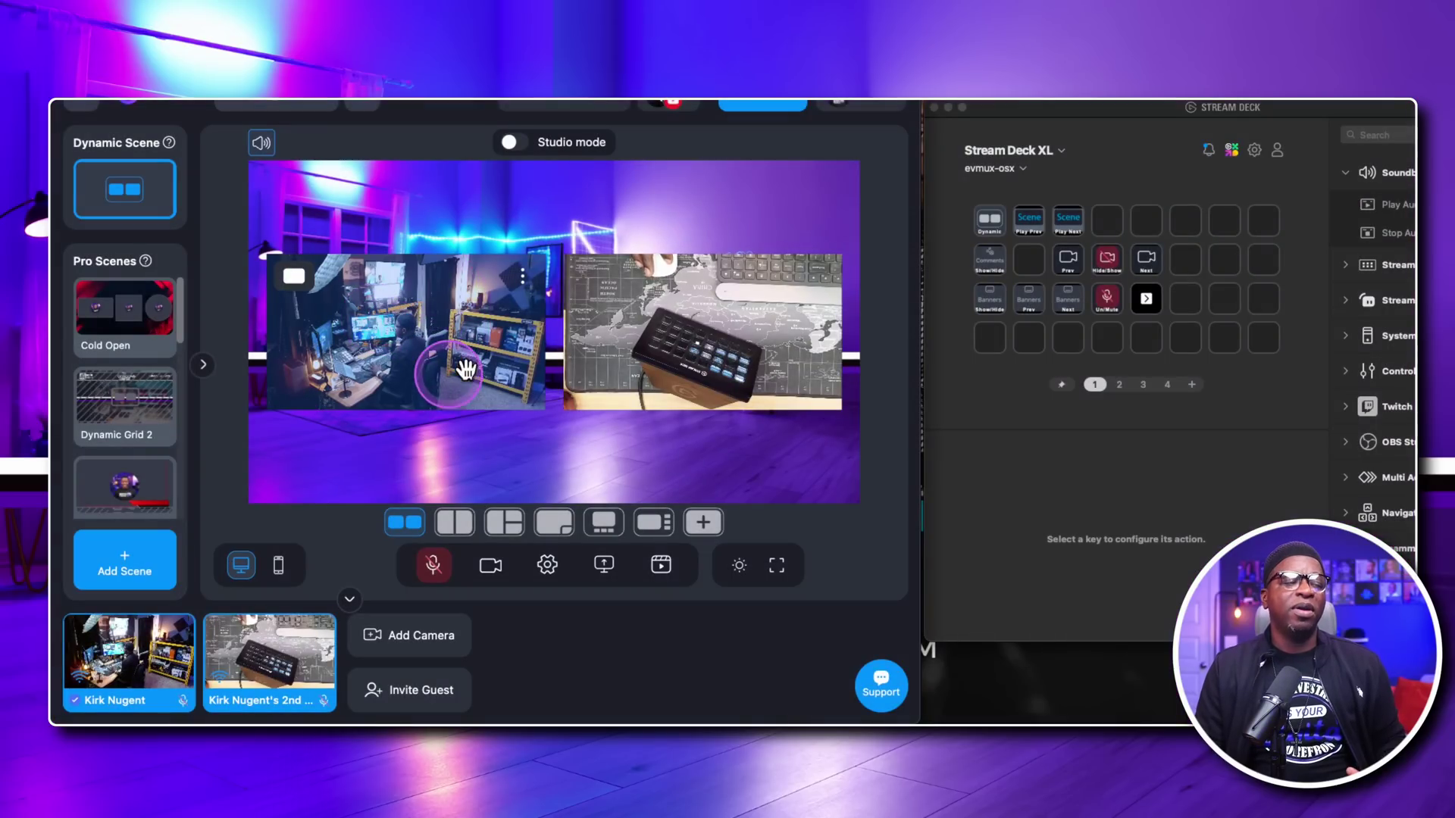
click(299, 657)
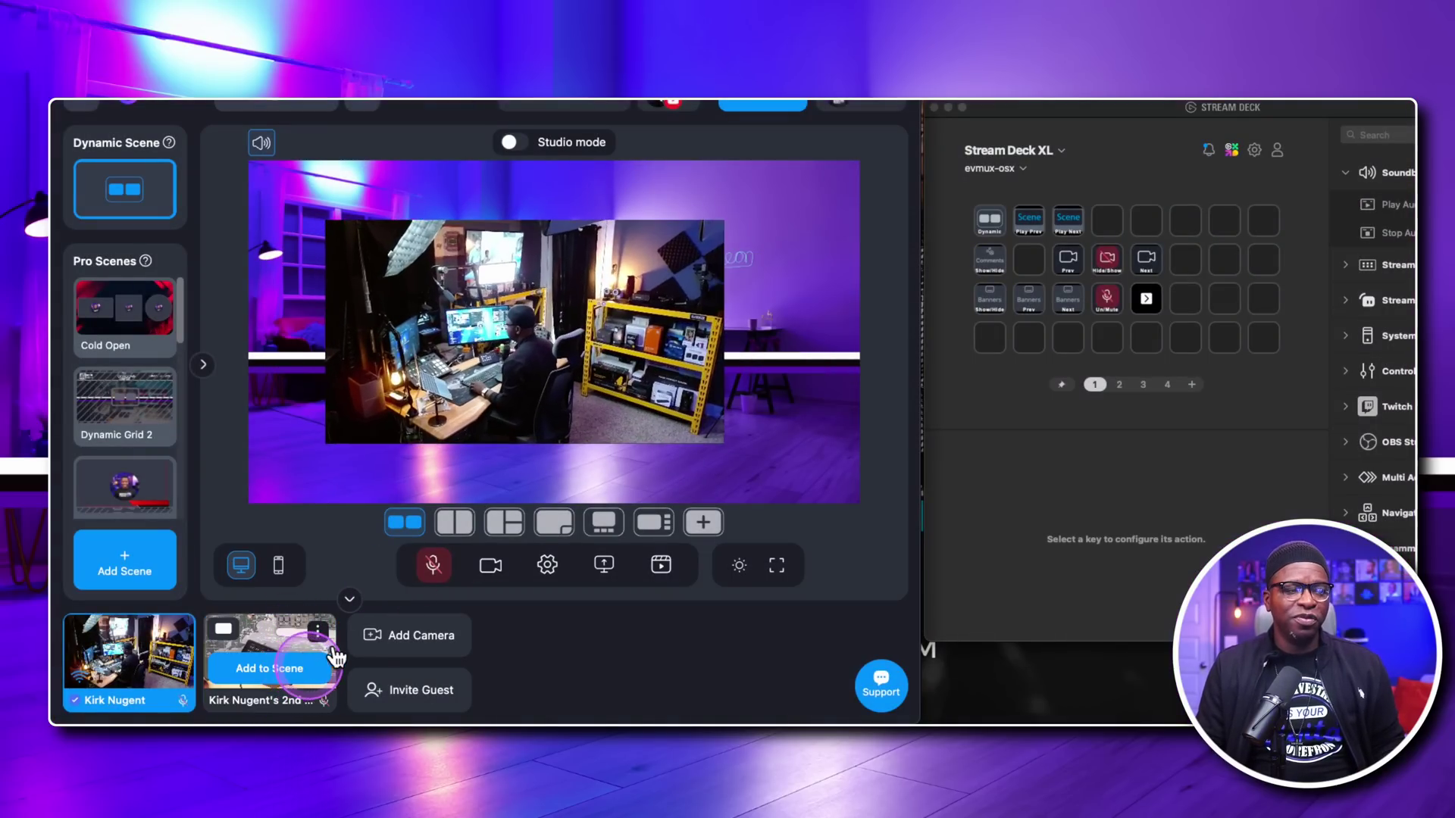
click(454, 522)
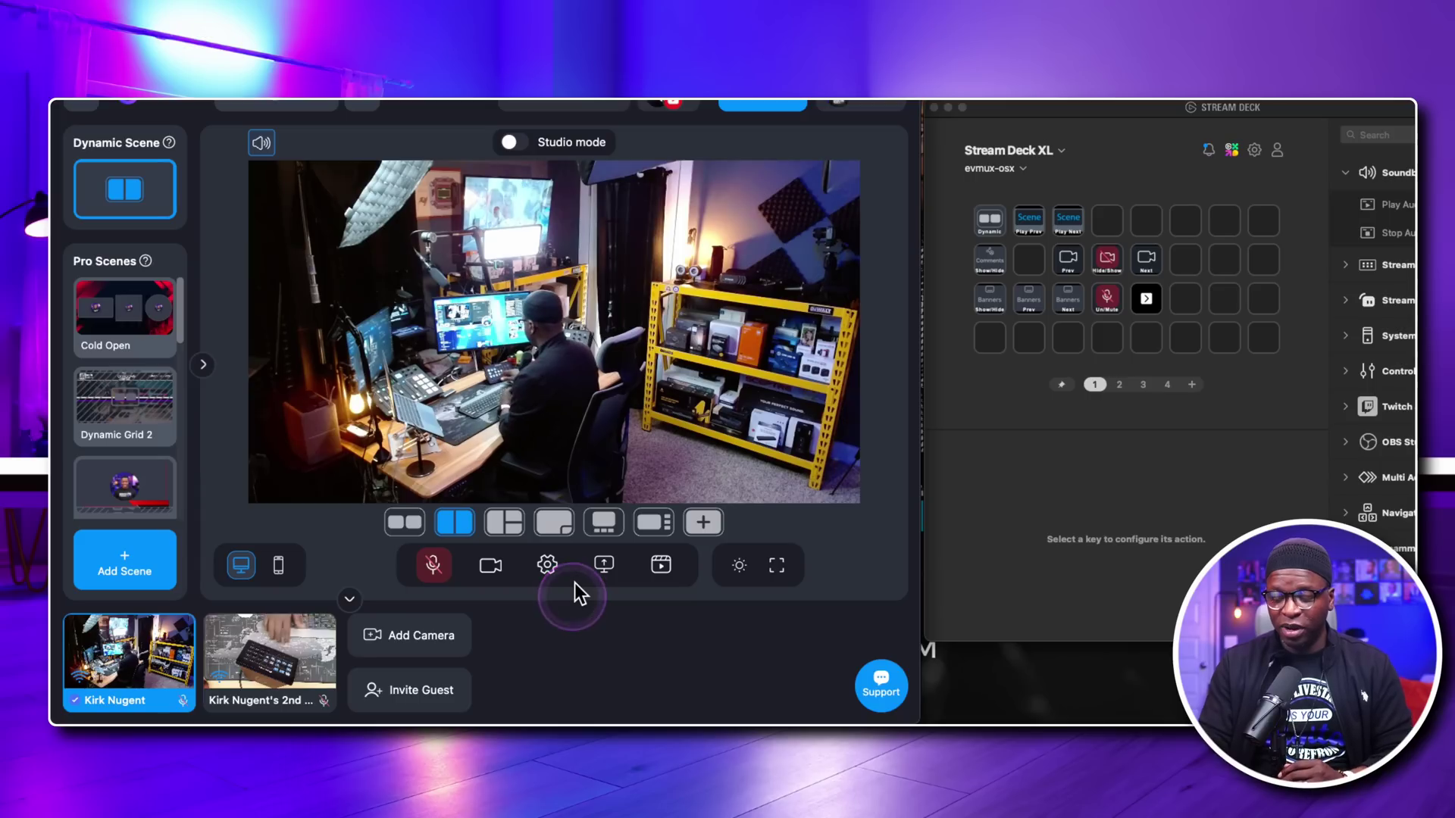
click(574, 584)
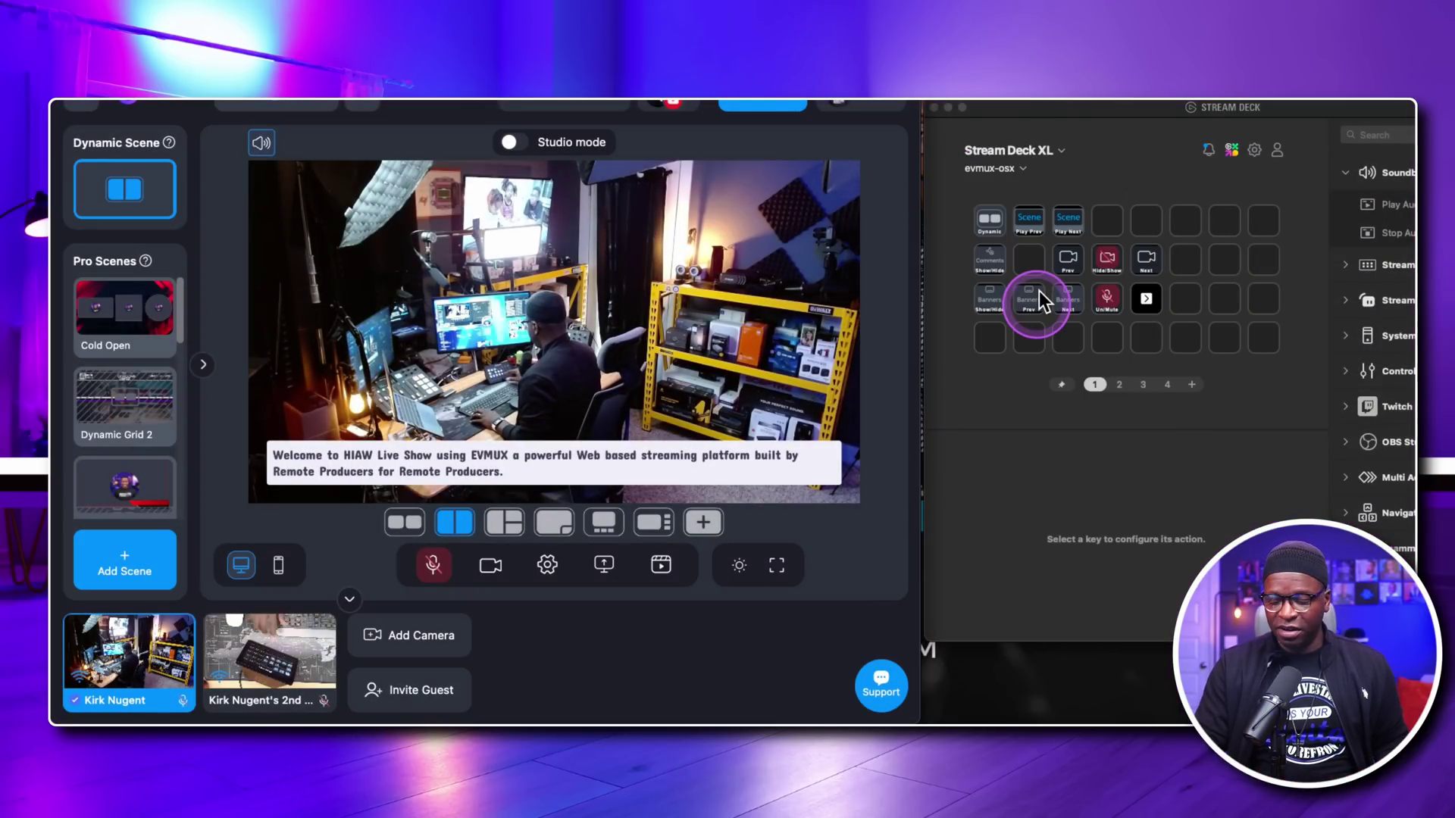
Step: Cycle banners forward to the free-trial banner, back to Banner 2 'Go Left or Right', then reopen the layers panel
click(1039, 291)
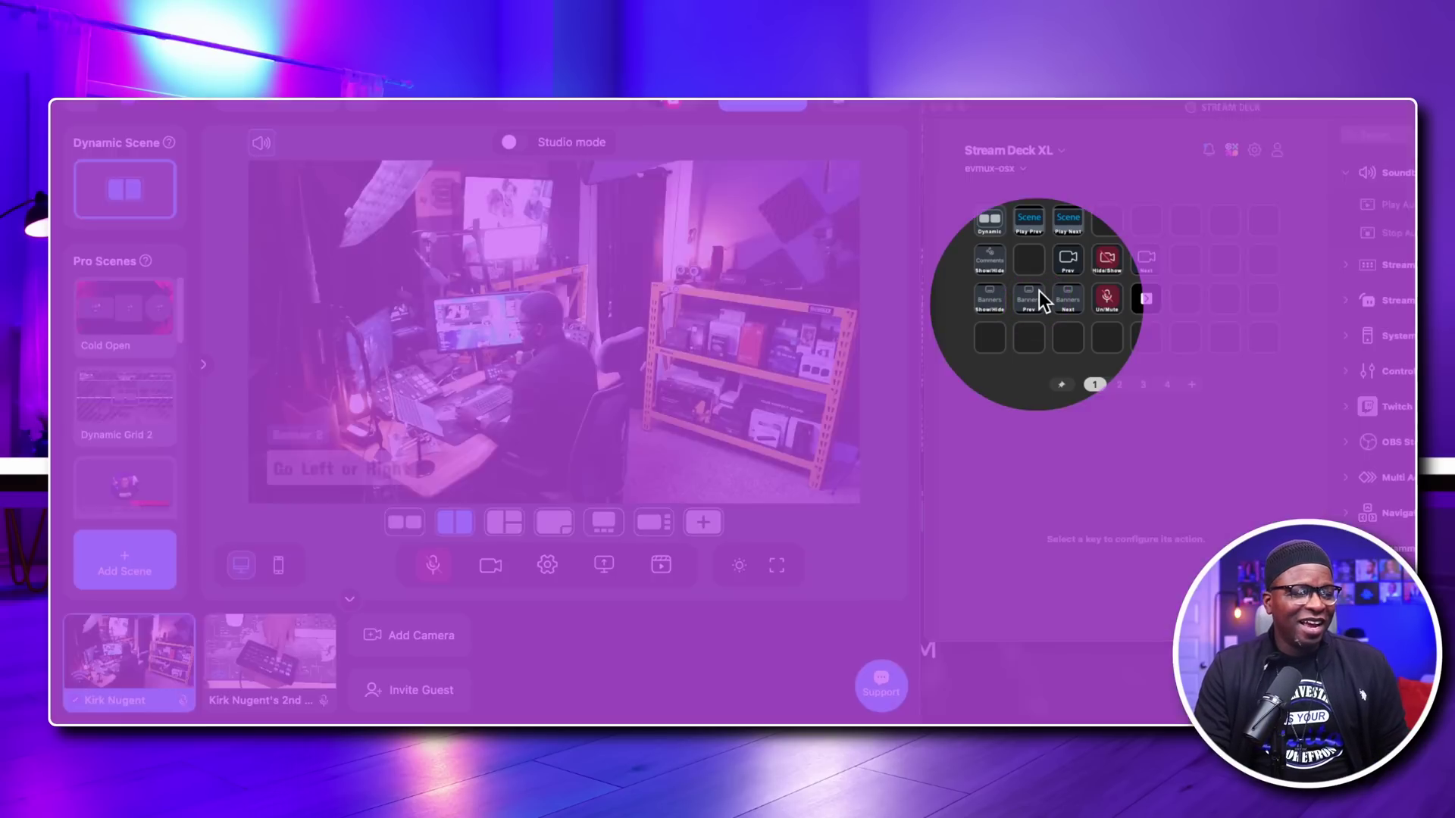
click(1039, 291)
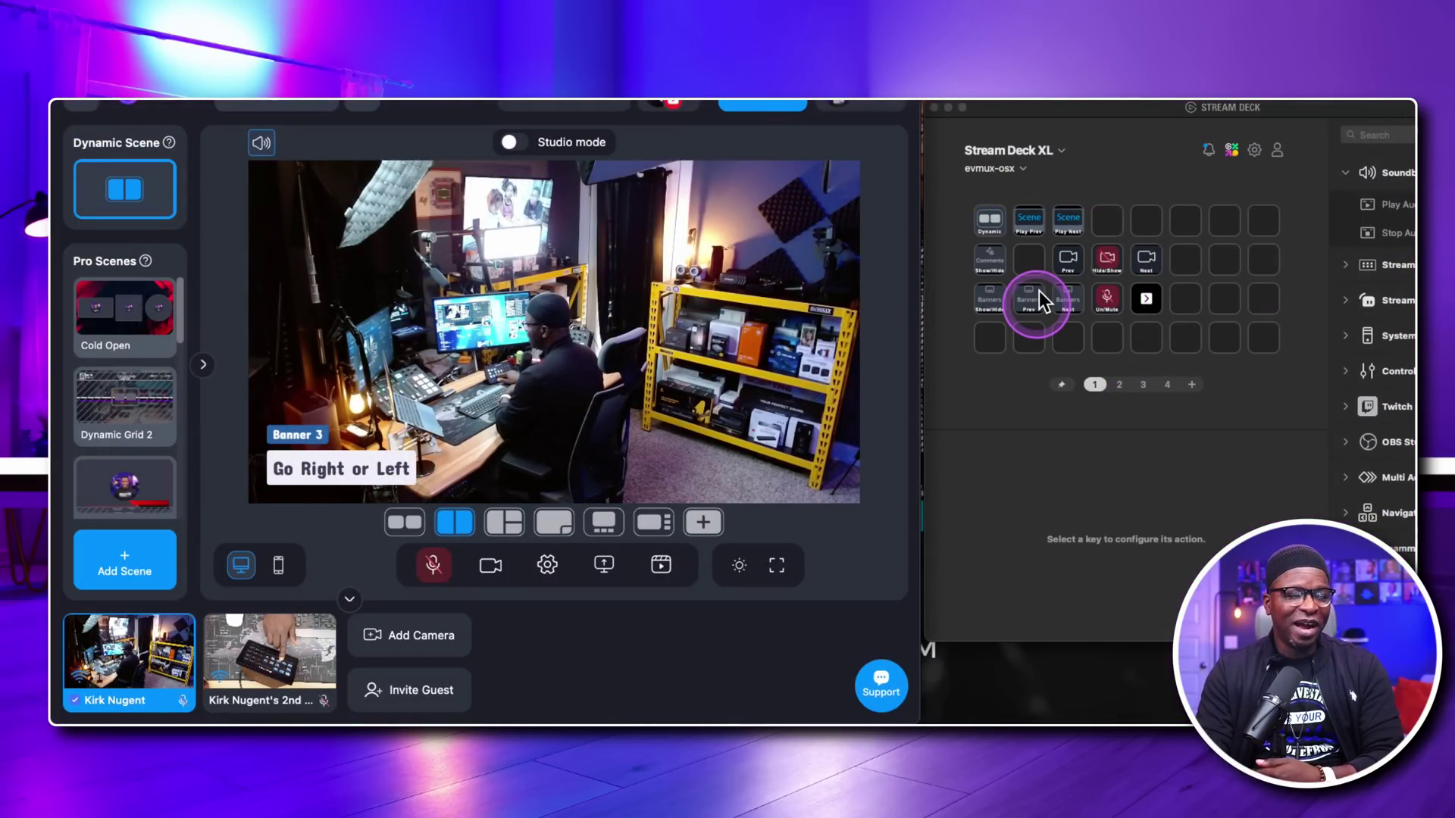
click(1039, 291)
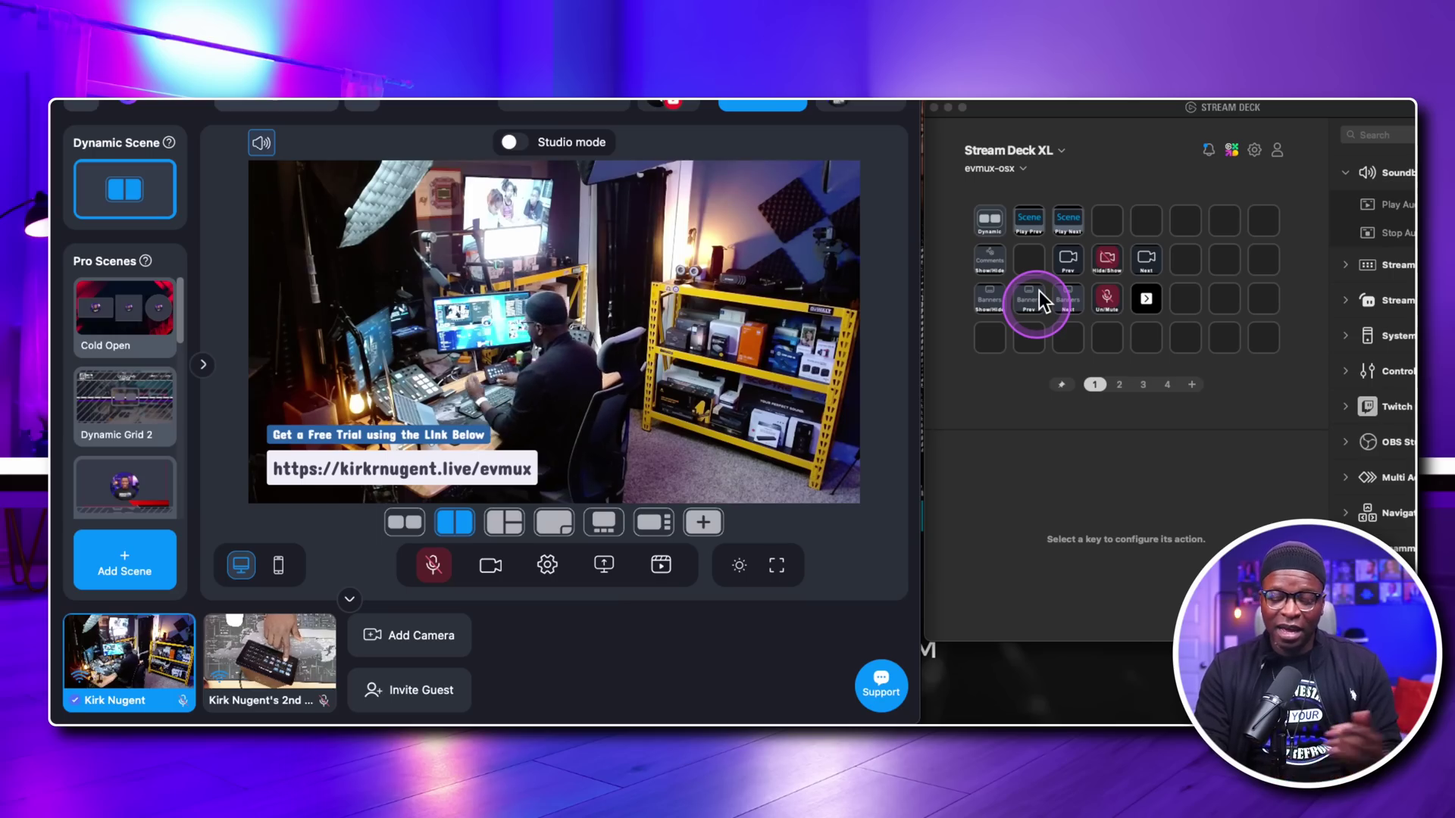
click(1039, 291)
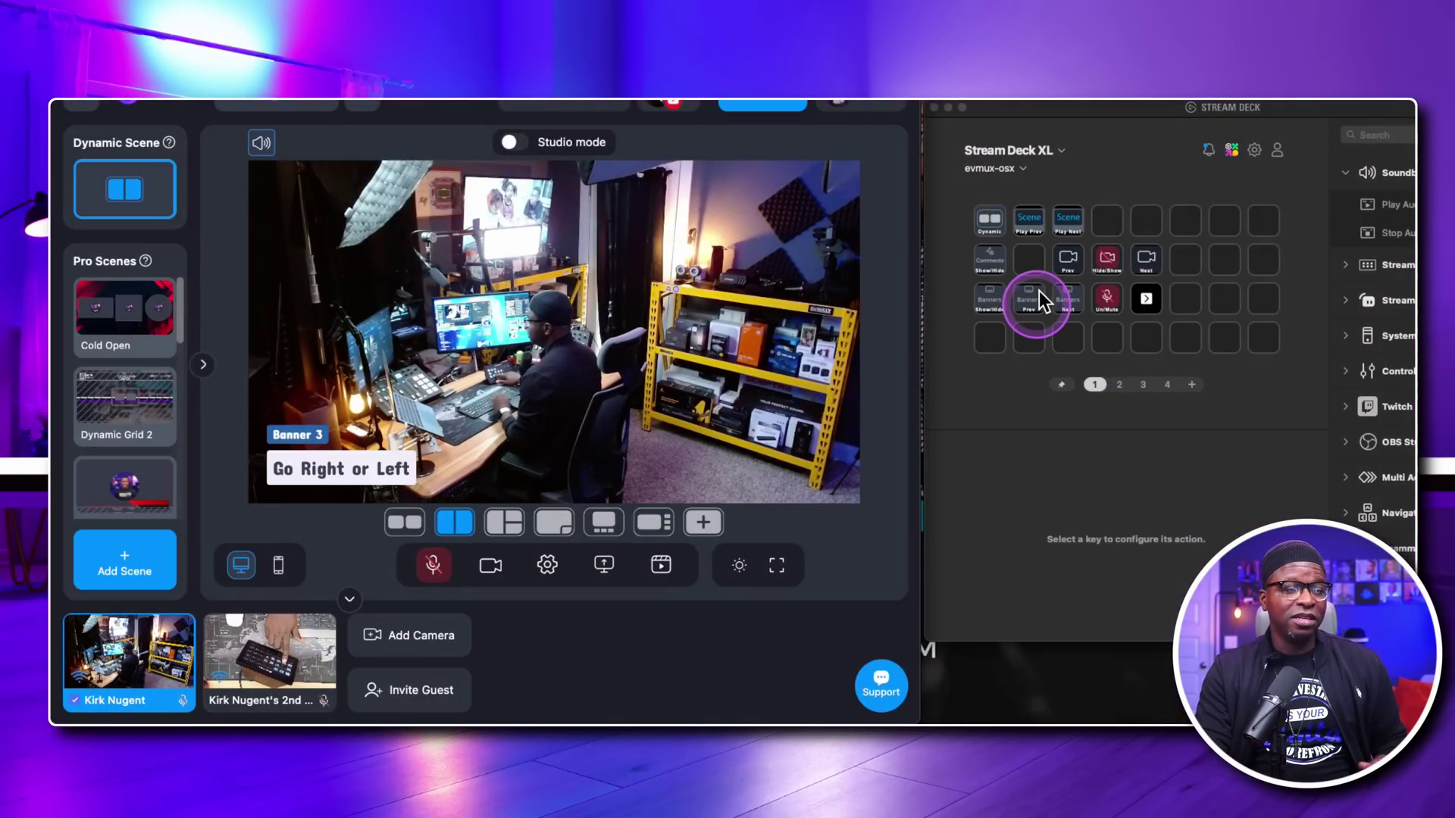
click(1039, 291)
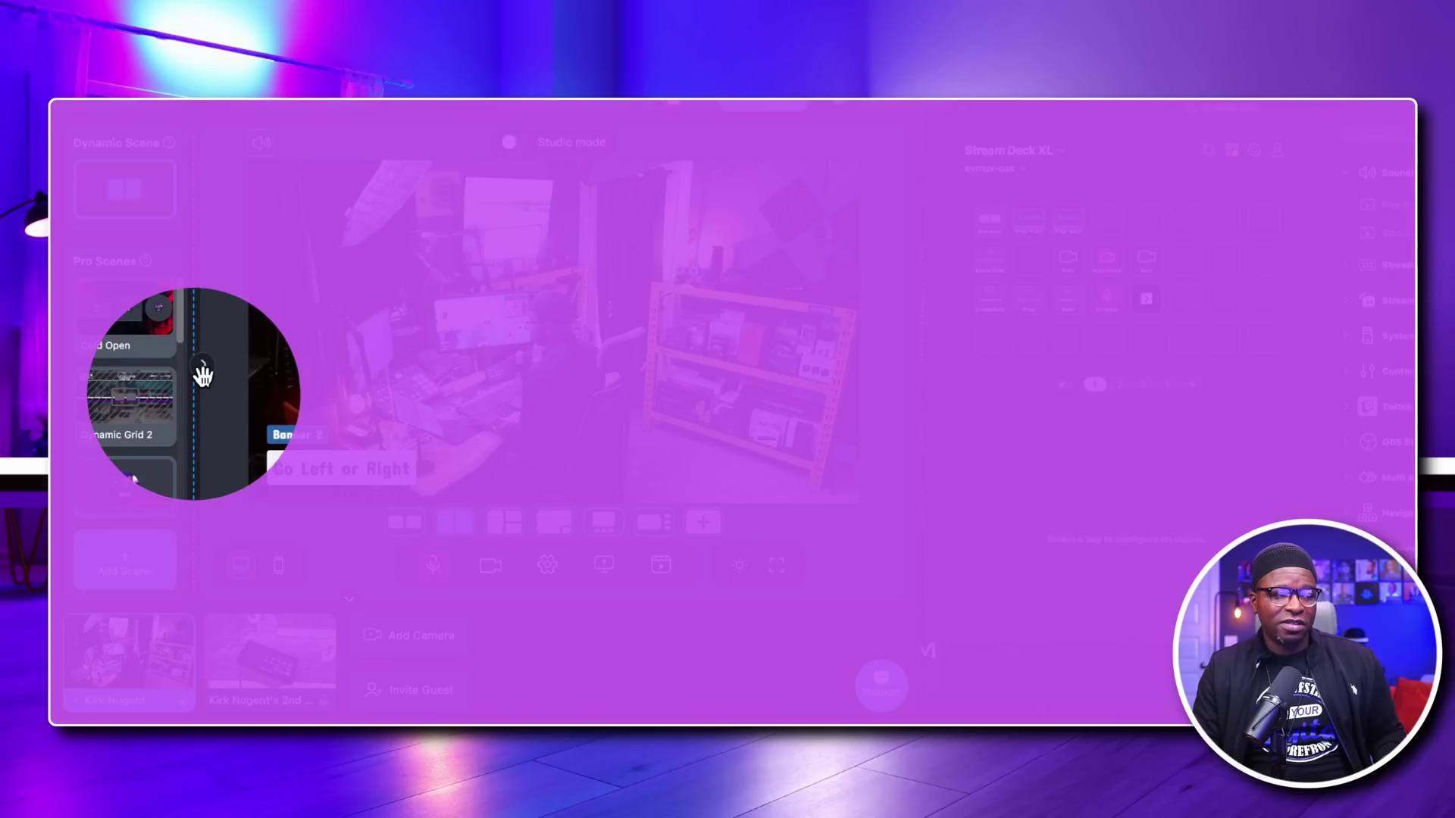
click(203, 364)
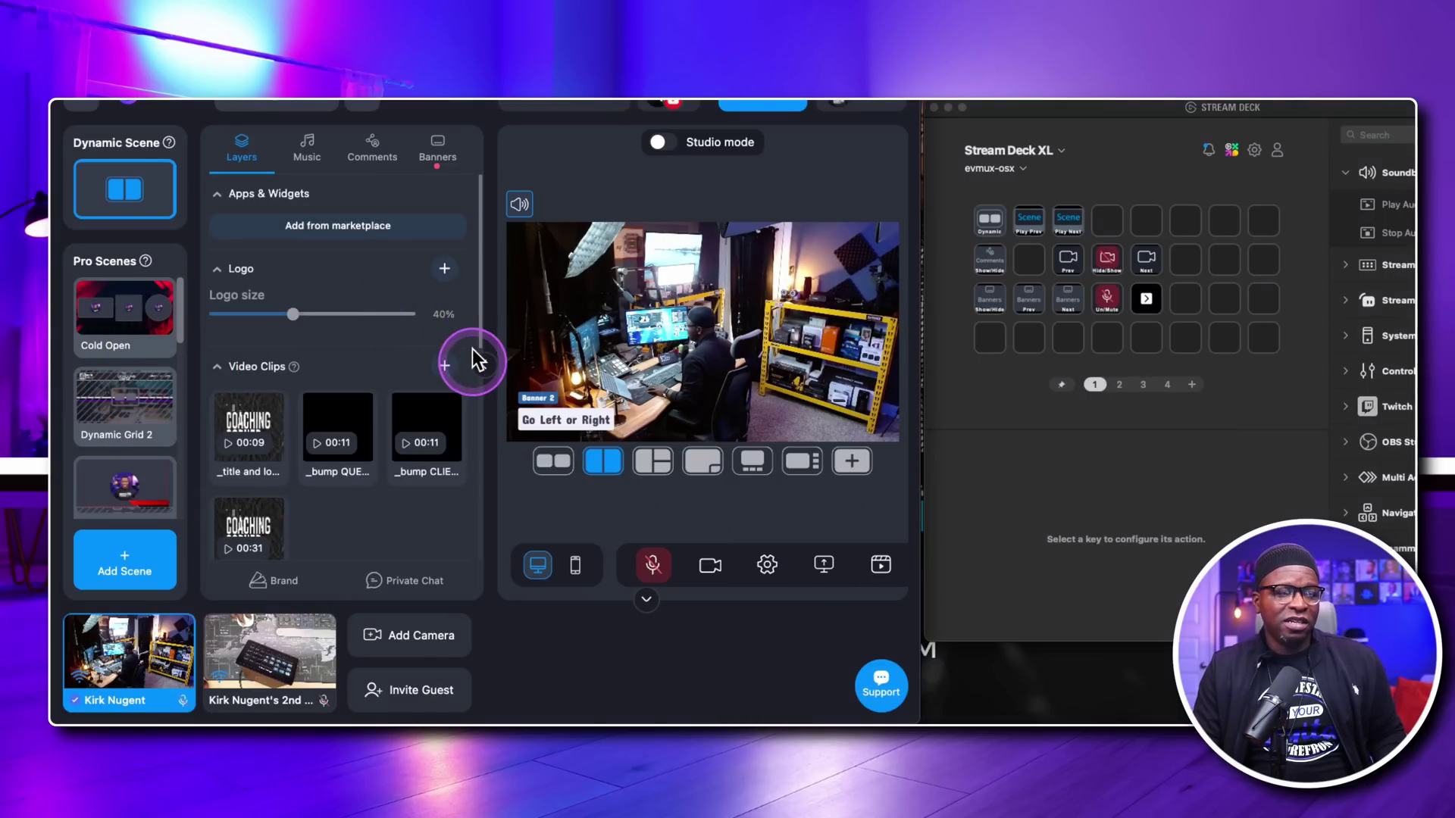
Step: Collapse the layers panel, hide the banner, and switch the Stream Deck to page 2
click(477, 361)
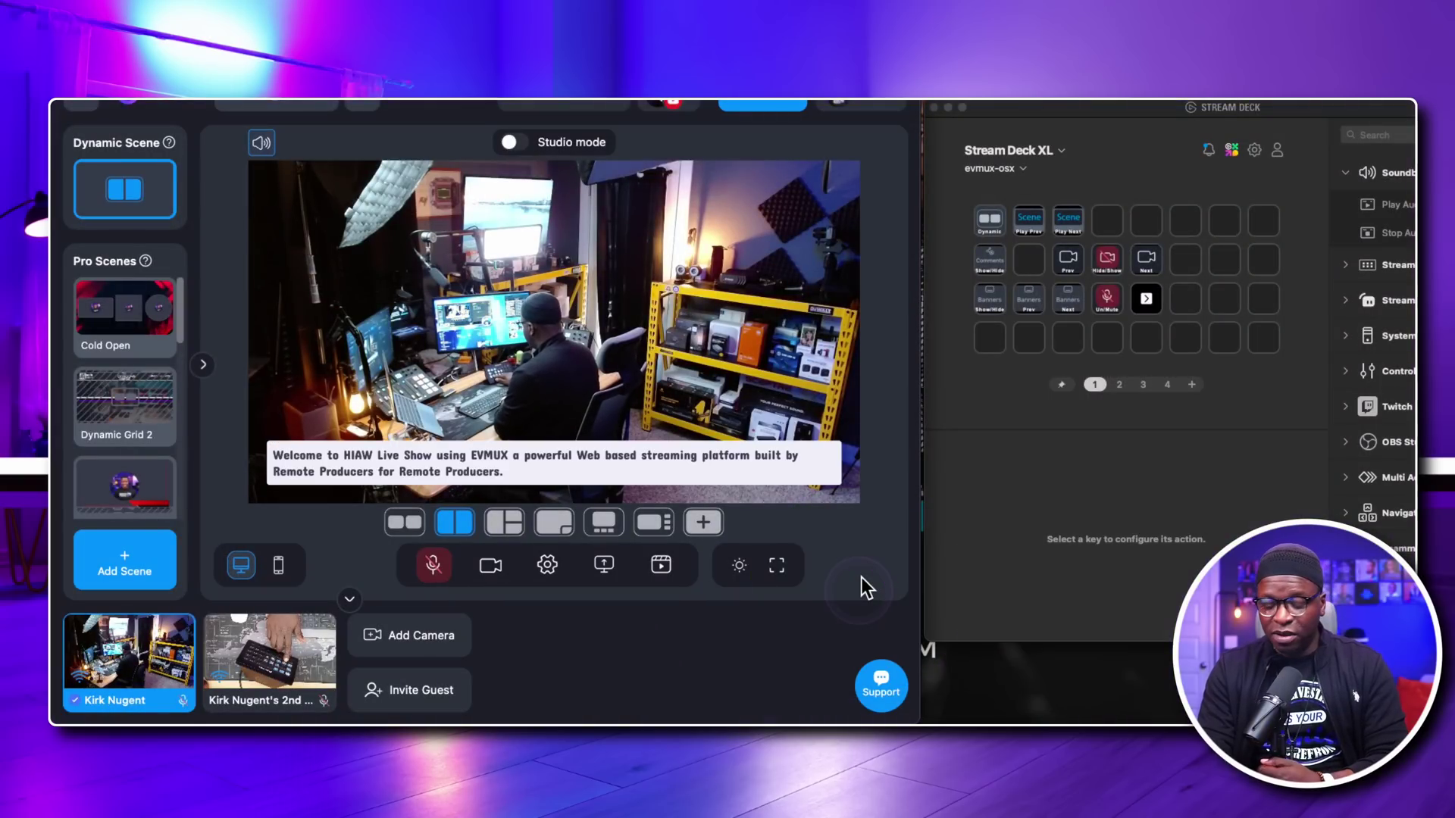
click(861, 578)
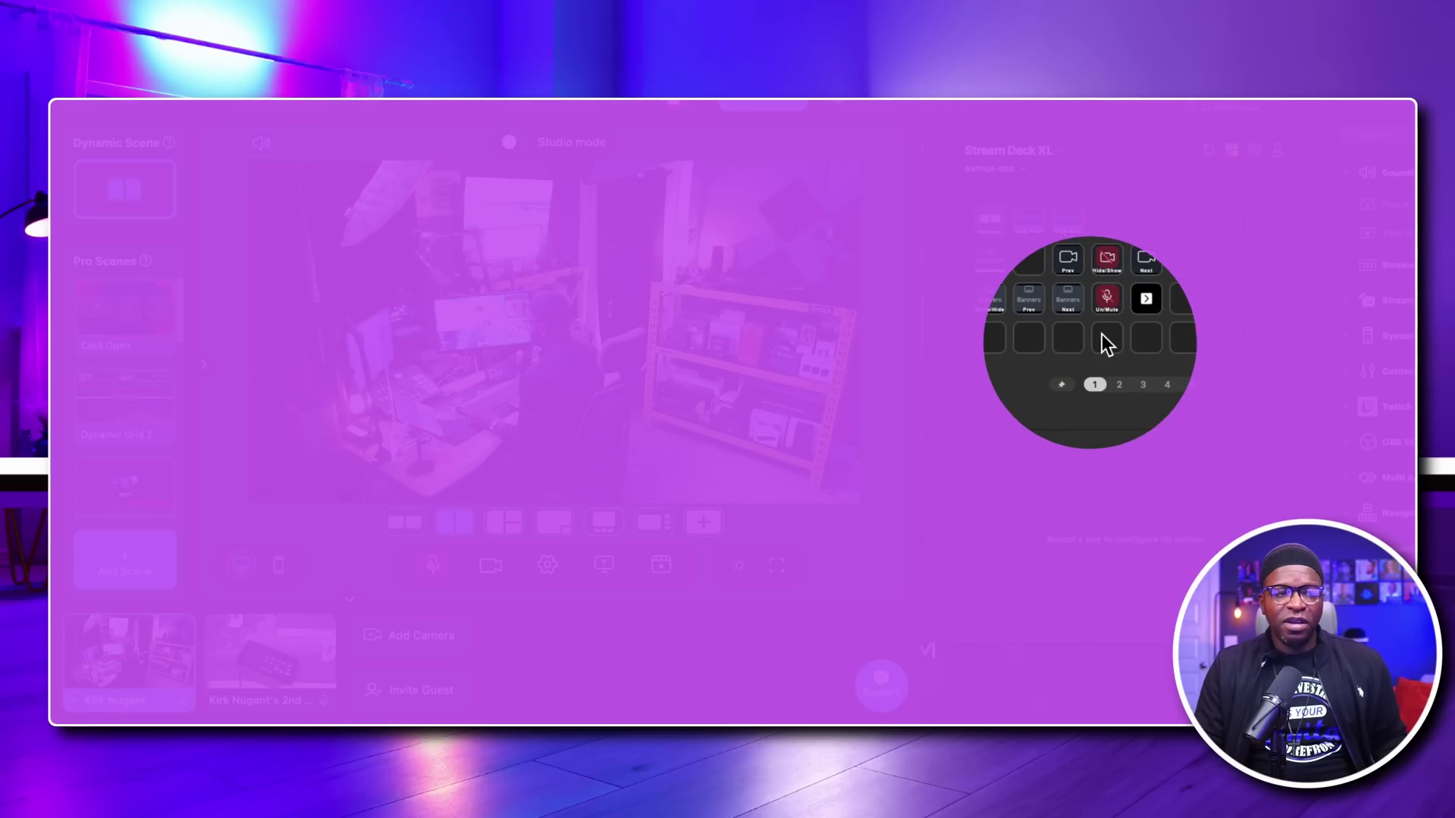
click(1122, 377)
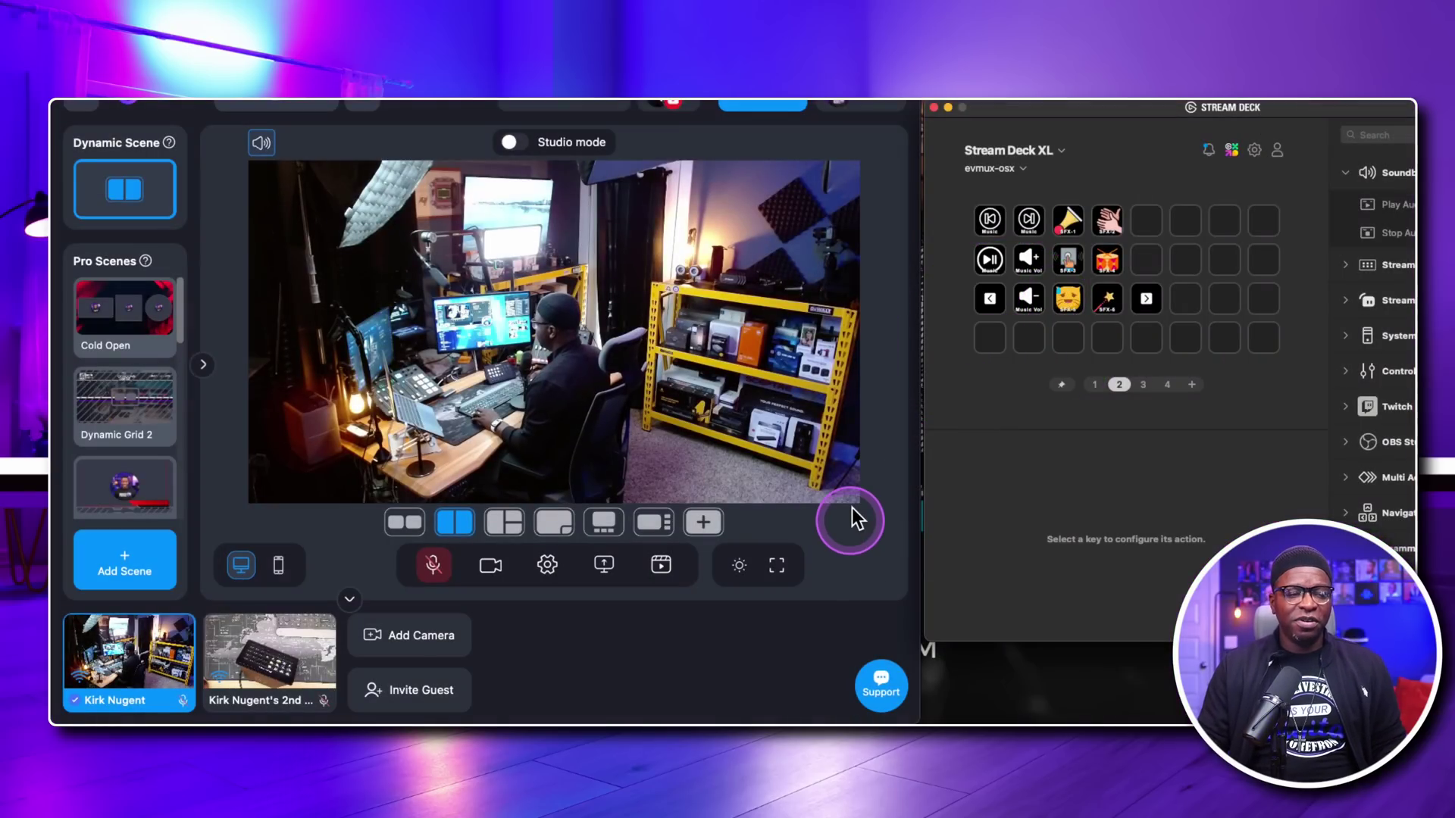
Step: Show the SFX-6 key's settings: a System Hotkey action bound to Control-Shift-6
click(852, 511)
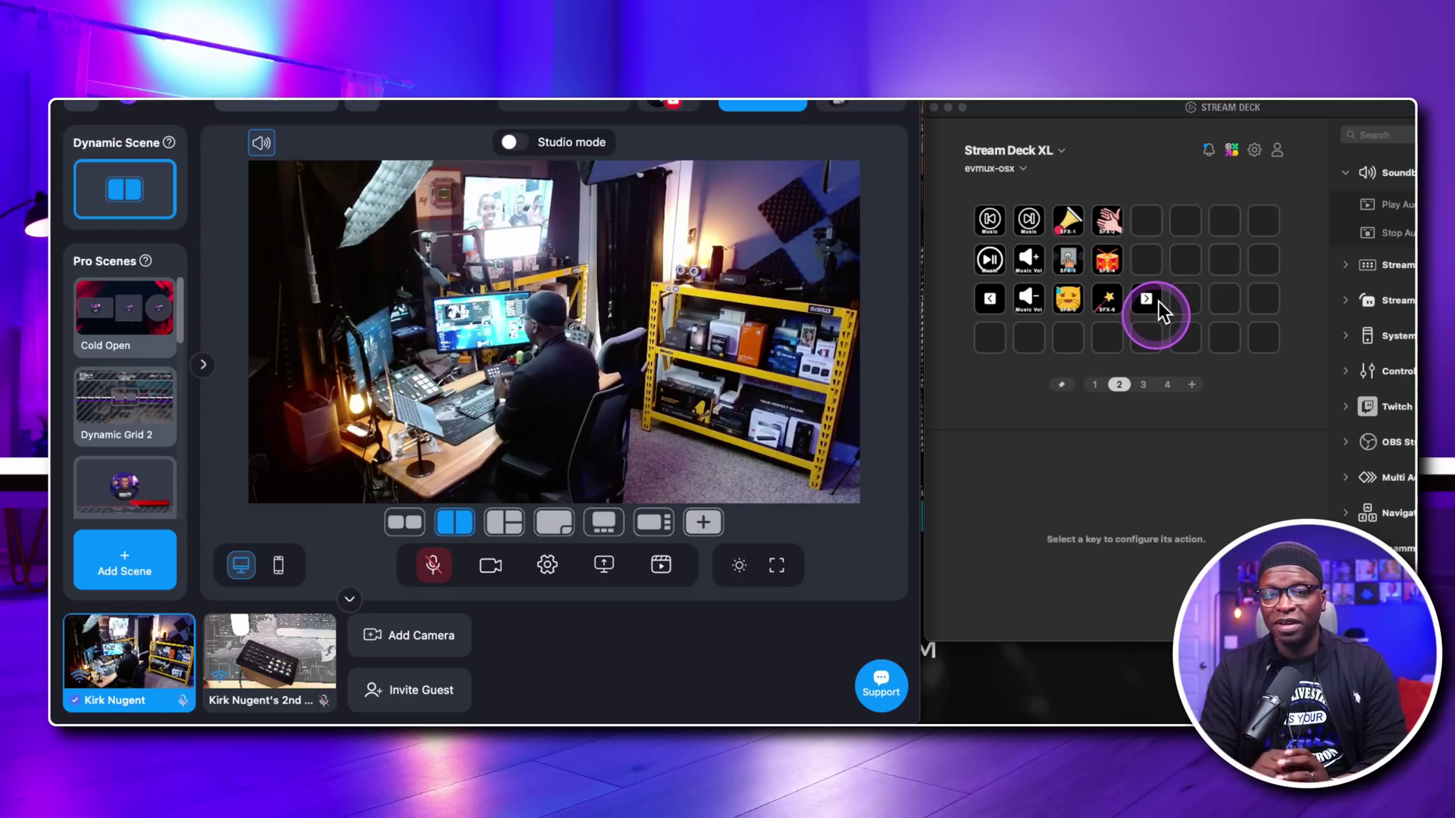
drag(1157, 302, 1111, 286)
click(1089, 456)
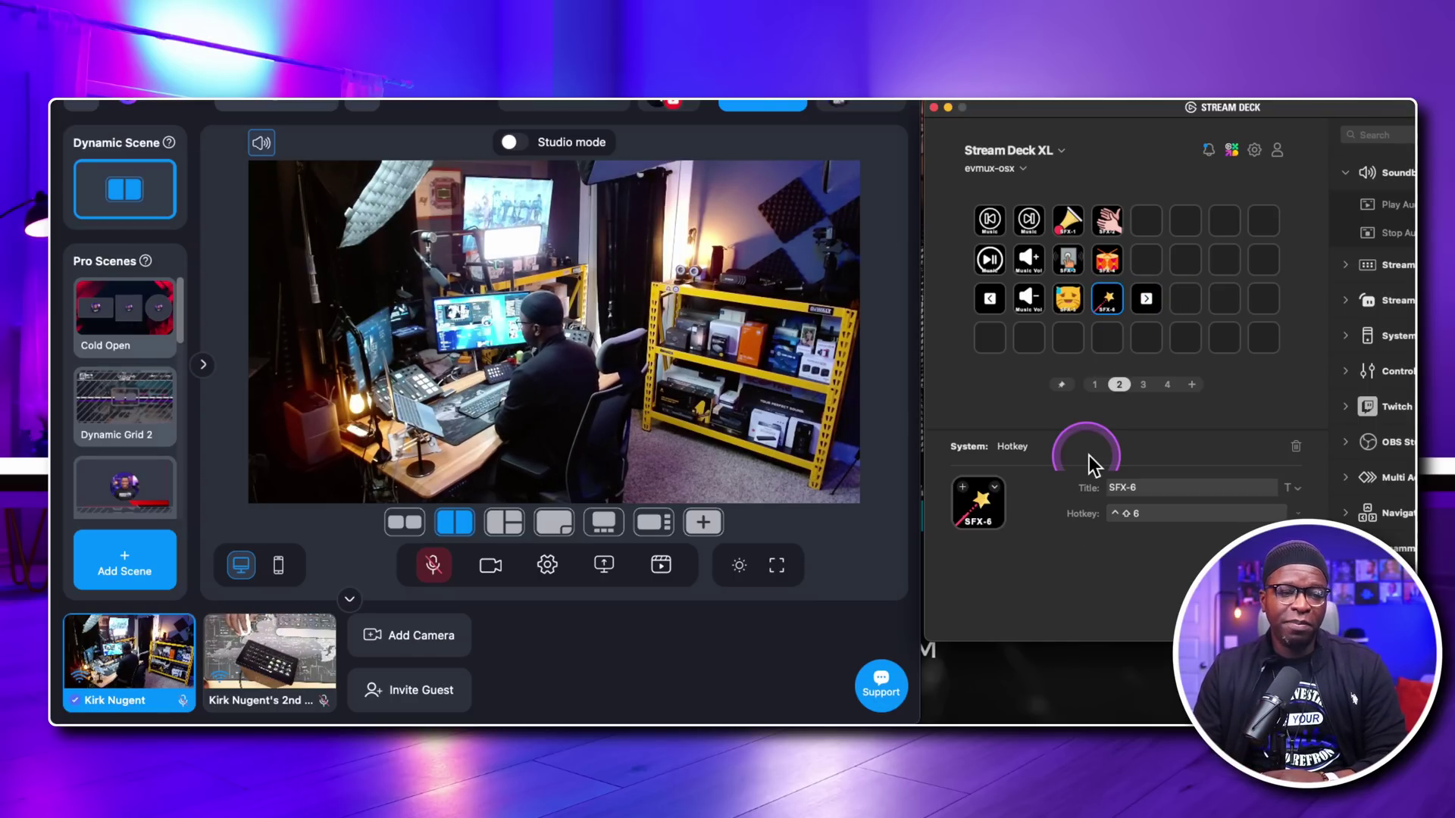
Step: Record Ctrl+Shift+6 as the SFX-6 key's hotkey
key(ctrl+shift+6)
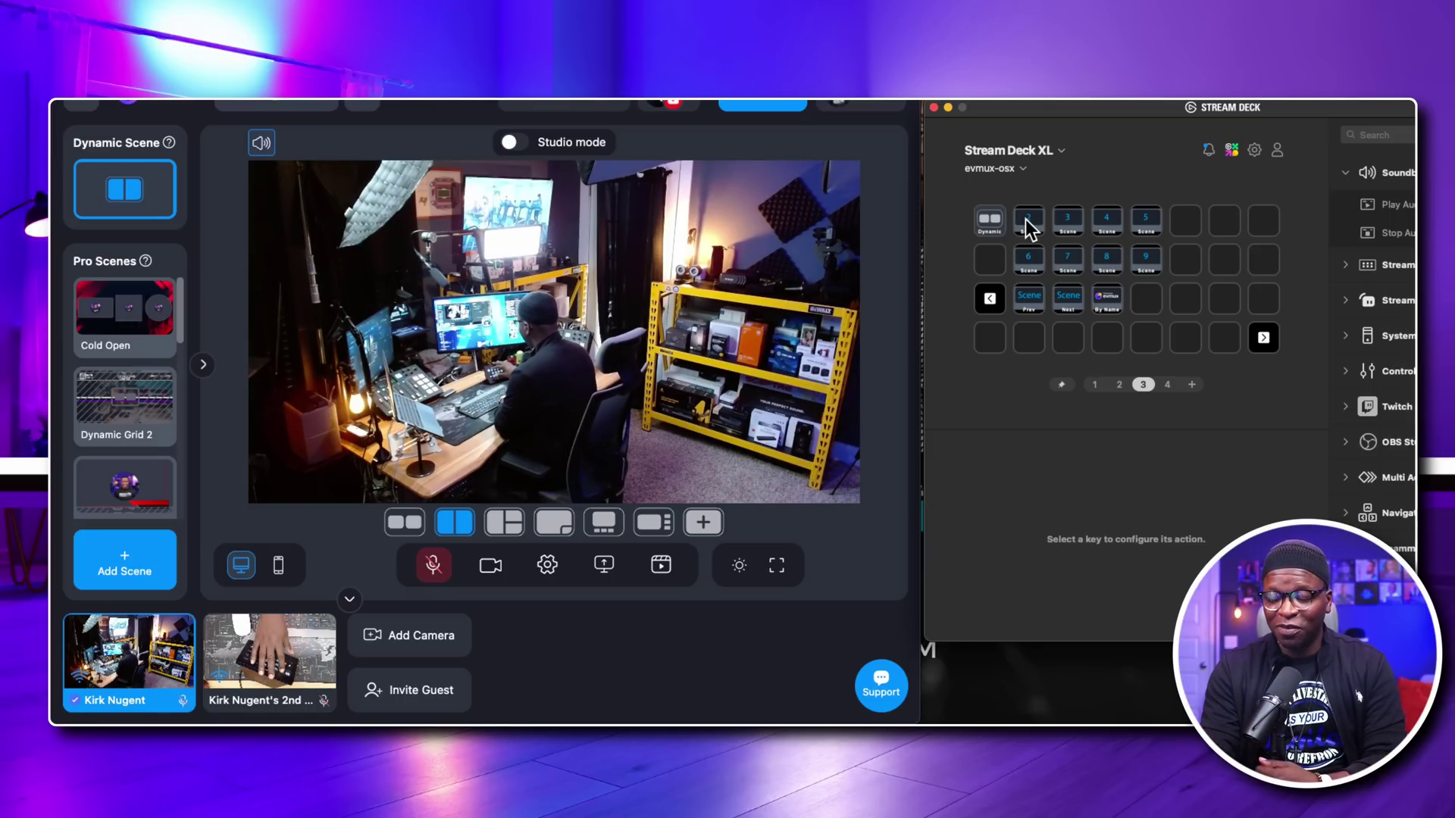
Step: Select the Cold Open pro scene in Evmux, then show Stream Deck page 4
click(1029, 227)
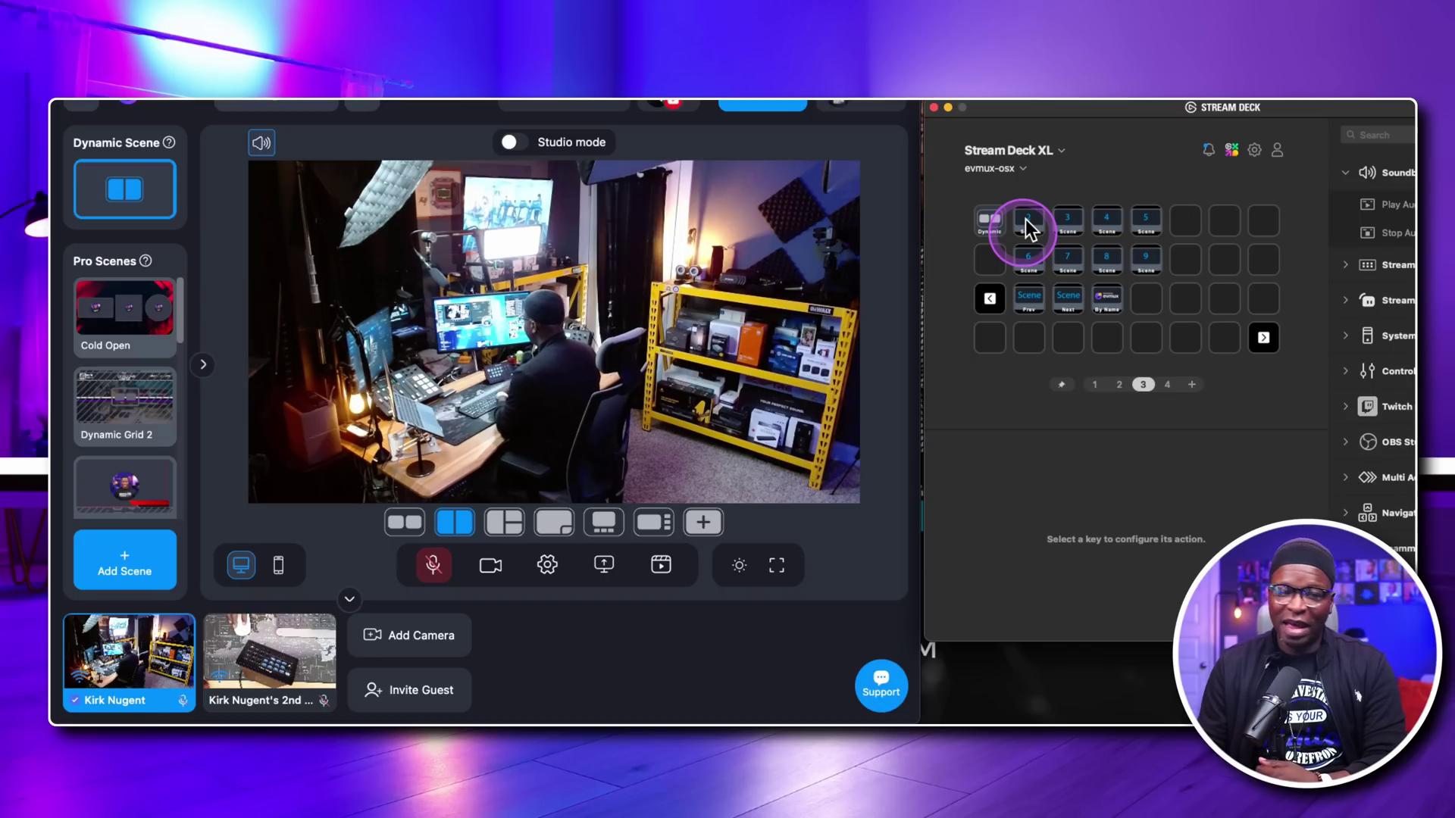
click(890, 366)
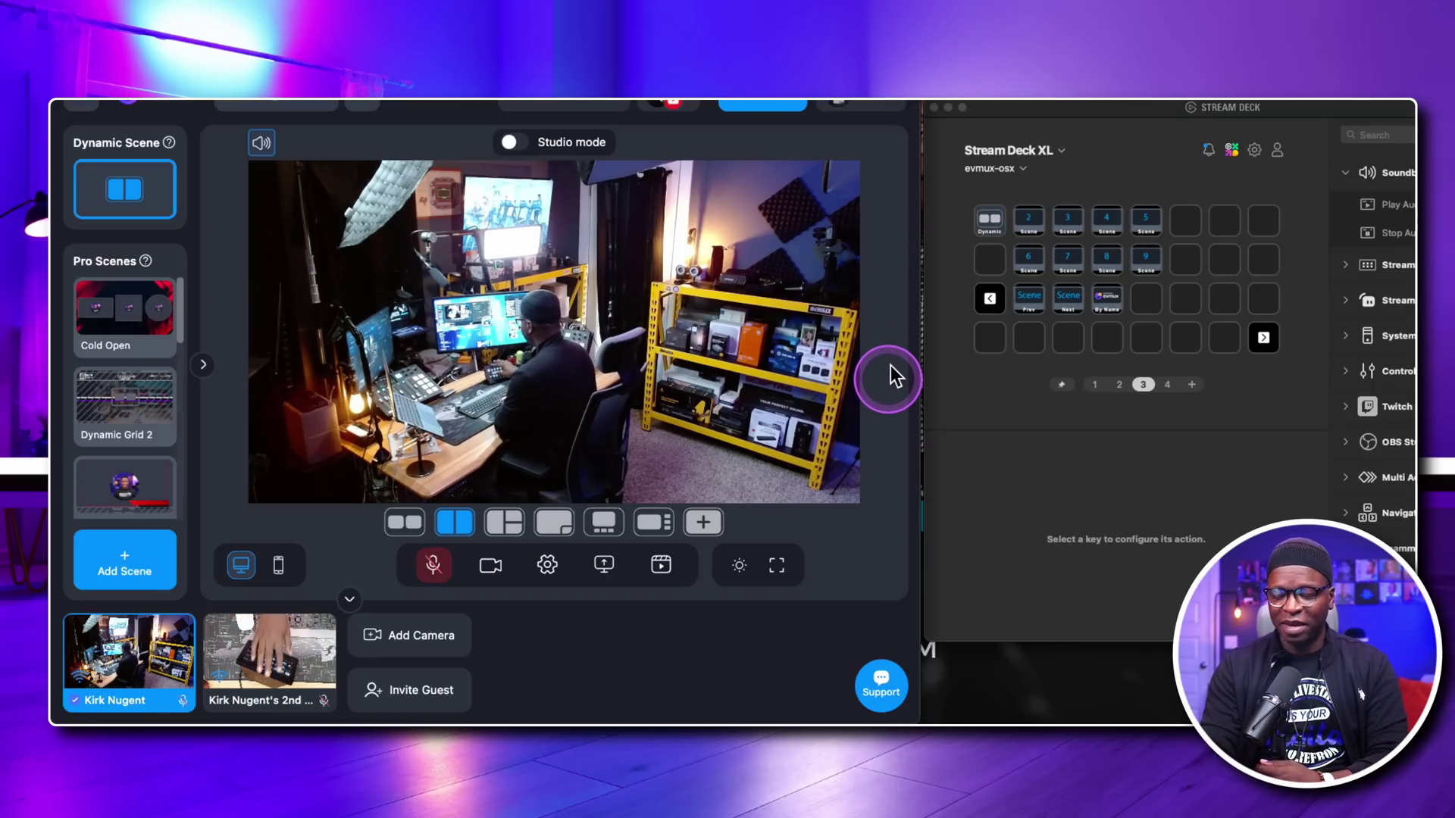
click(889, 365)
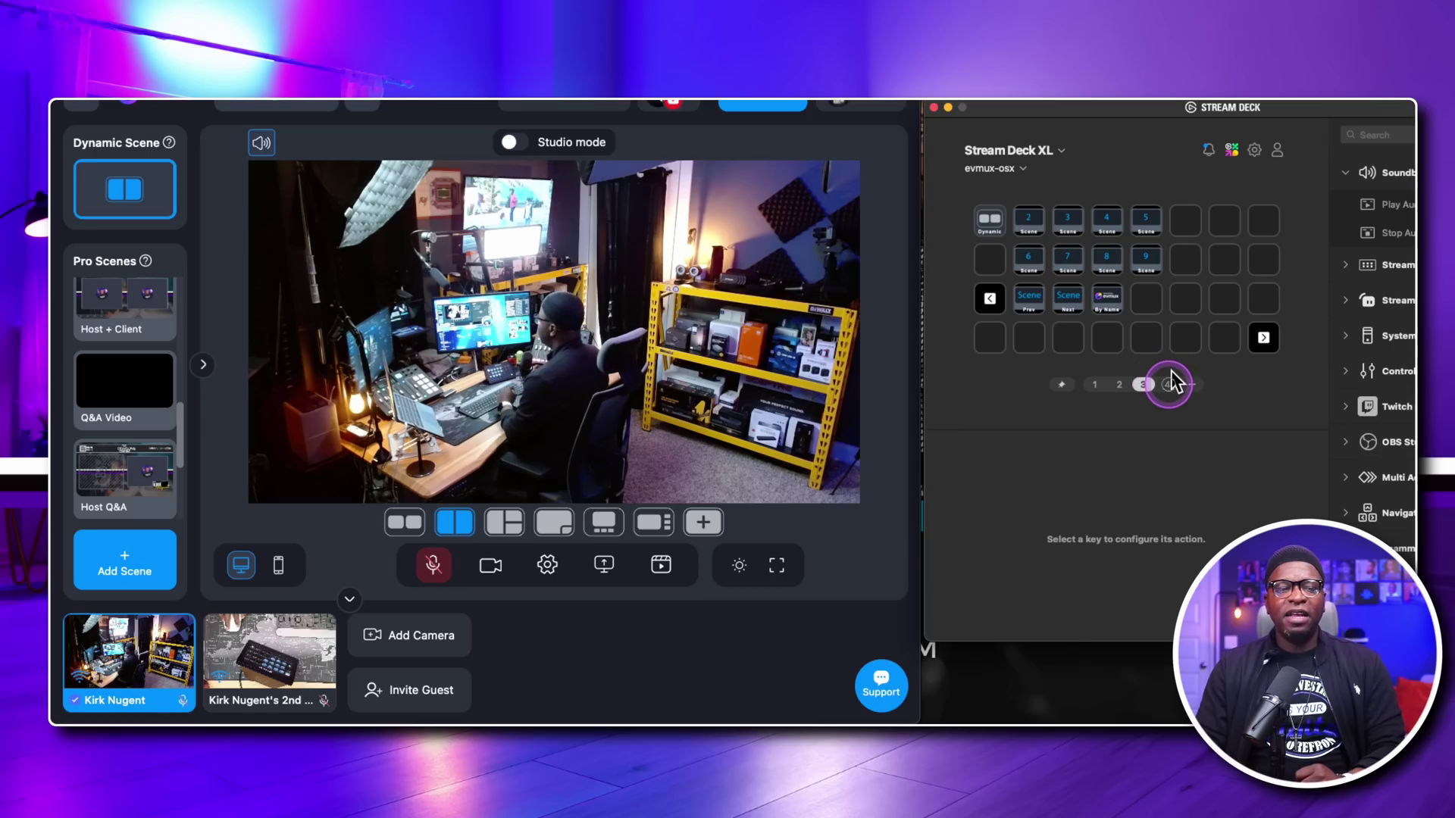
click(1167, 385)
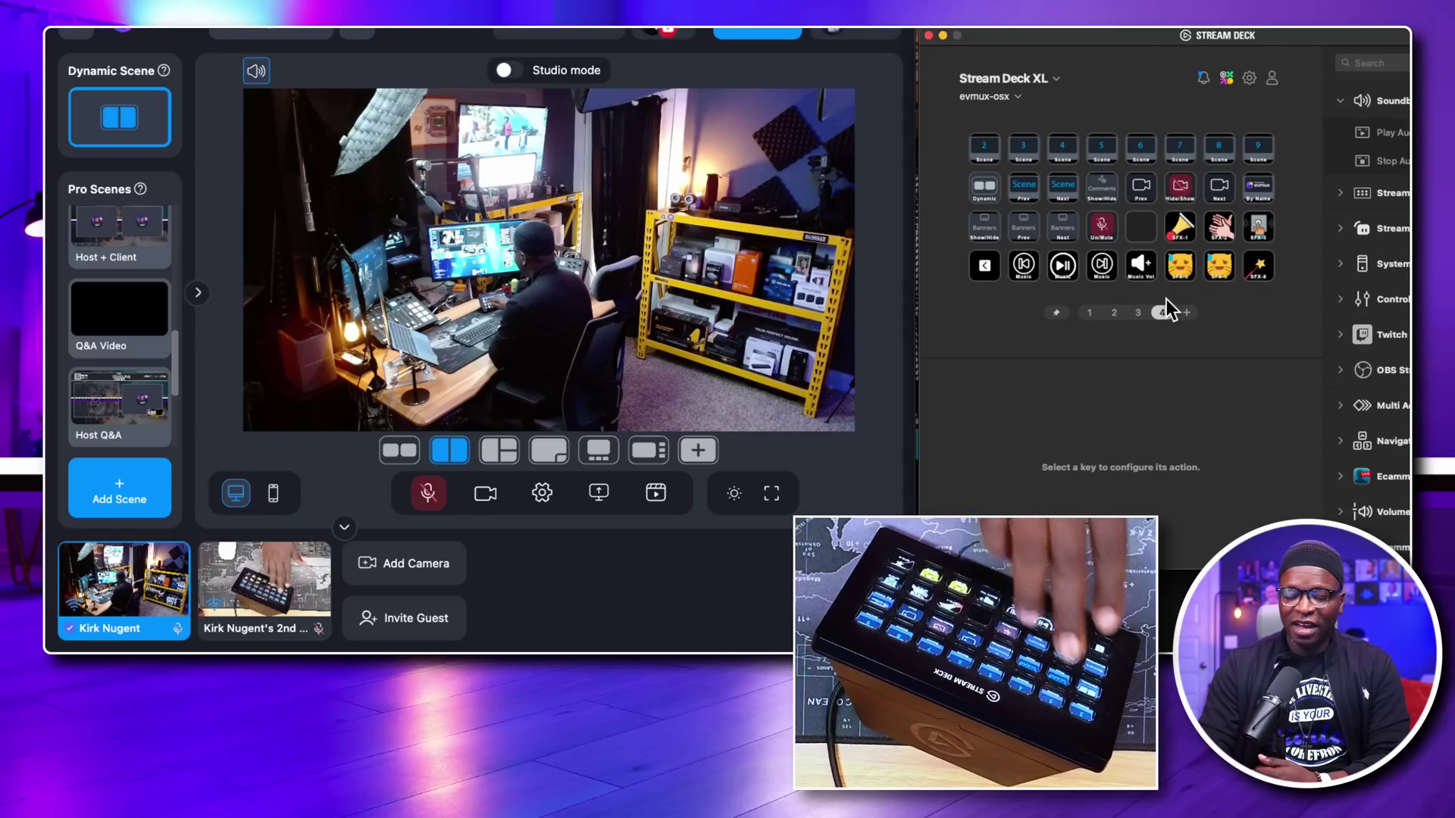
Step: Focus the Evmux studio window for the Cold Open scene key on the Stream Deck XL
click(1167, 300)
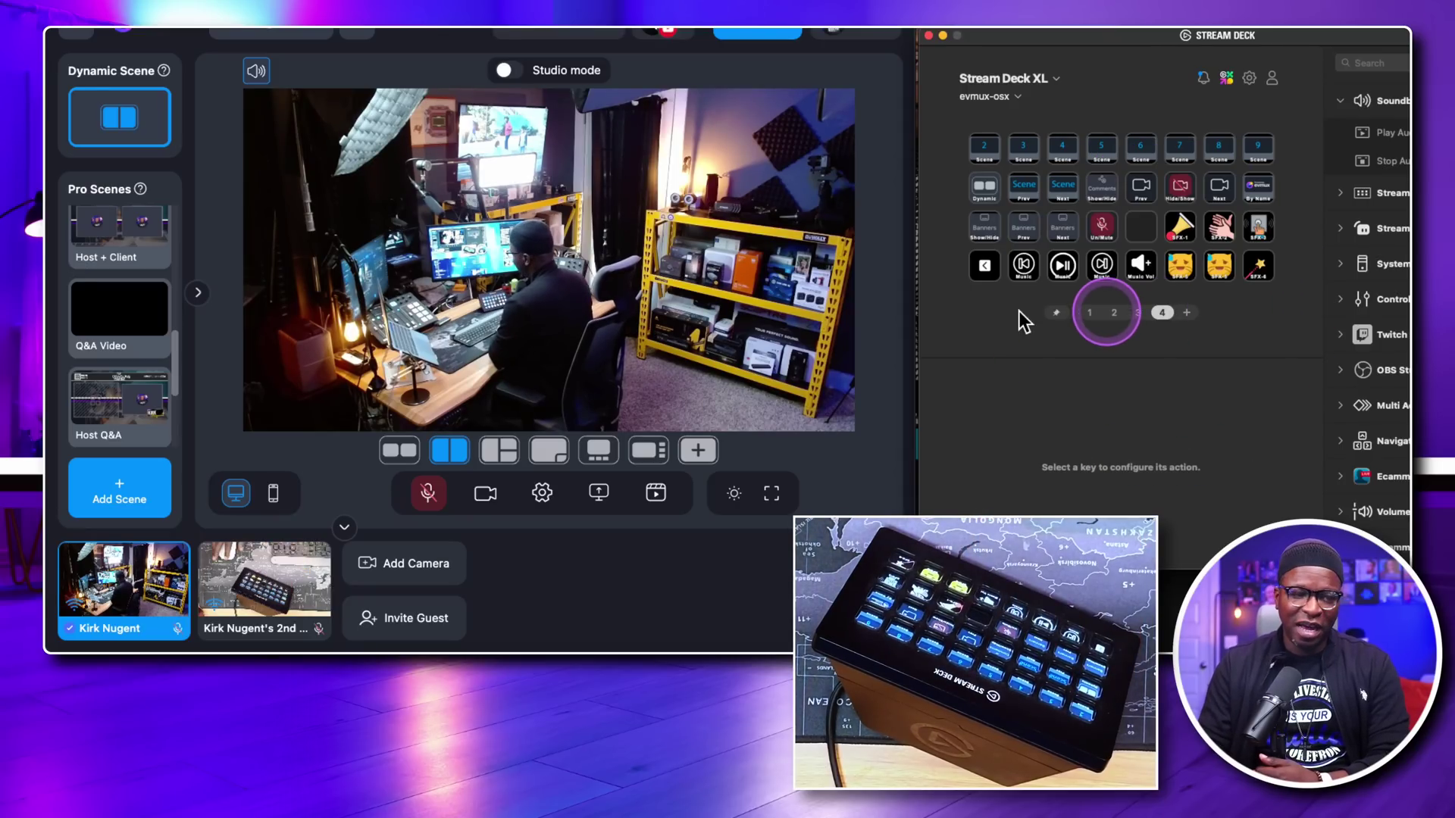
click(898, 348)
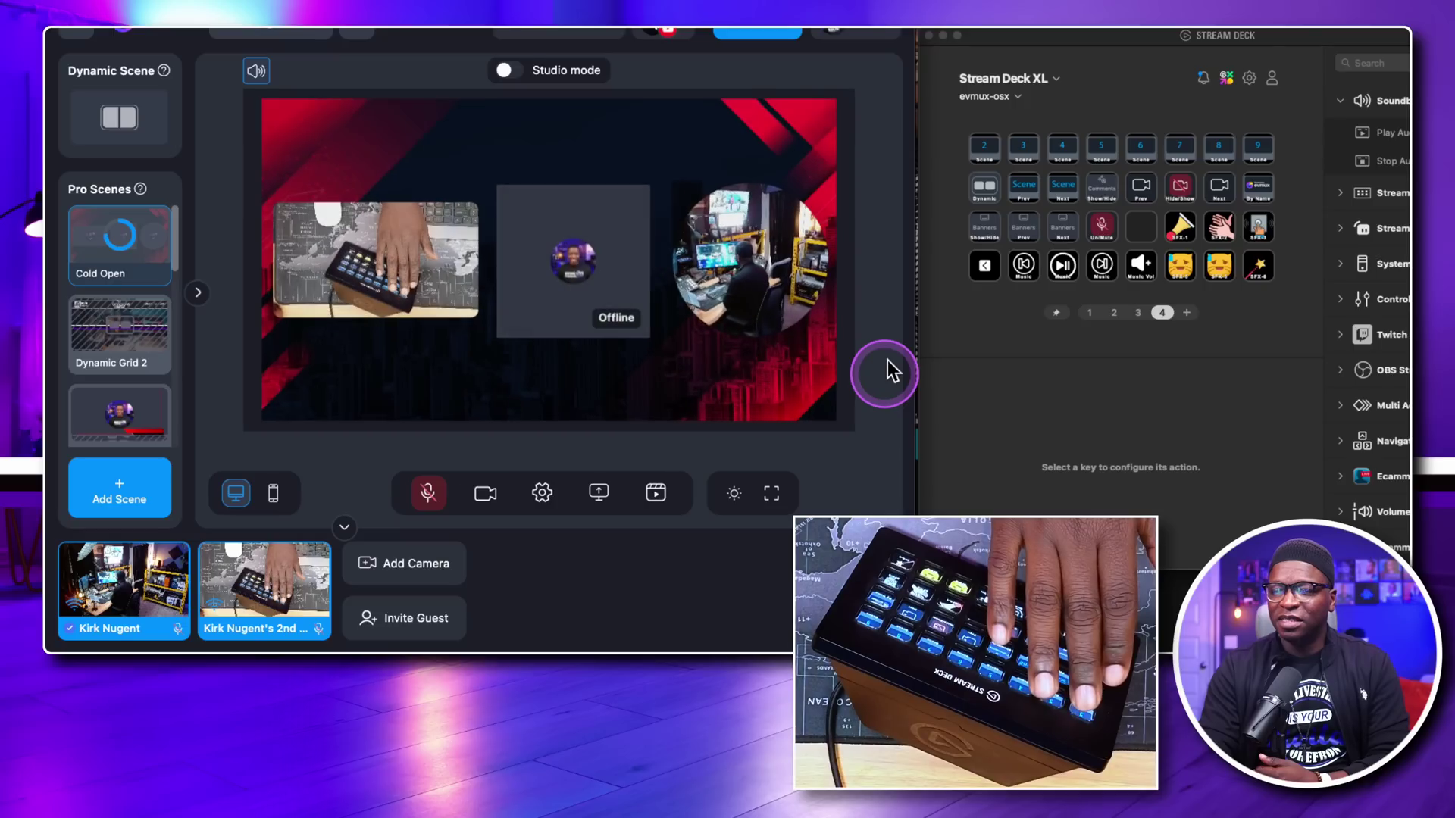
Step: Cycle through the main camera scene and Coaching Corner intro, ending on the Dynamic Scene
click(888, 360)
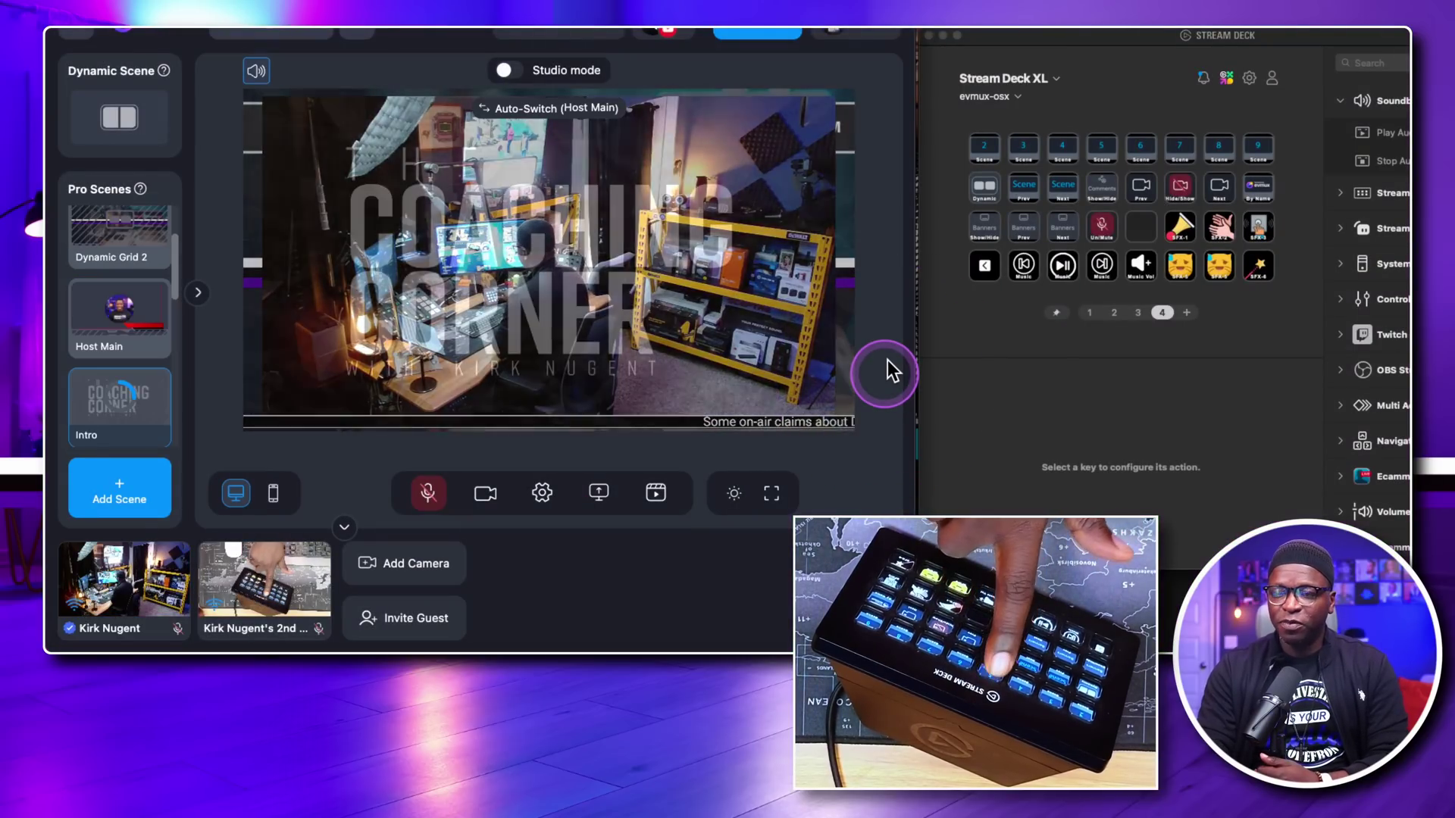
click(889, 361)
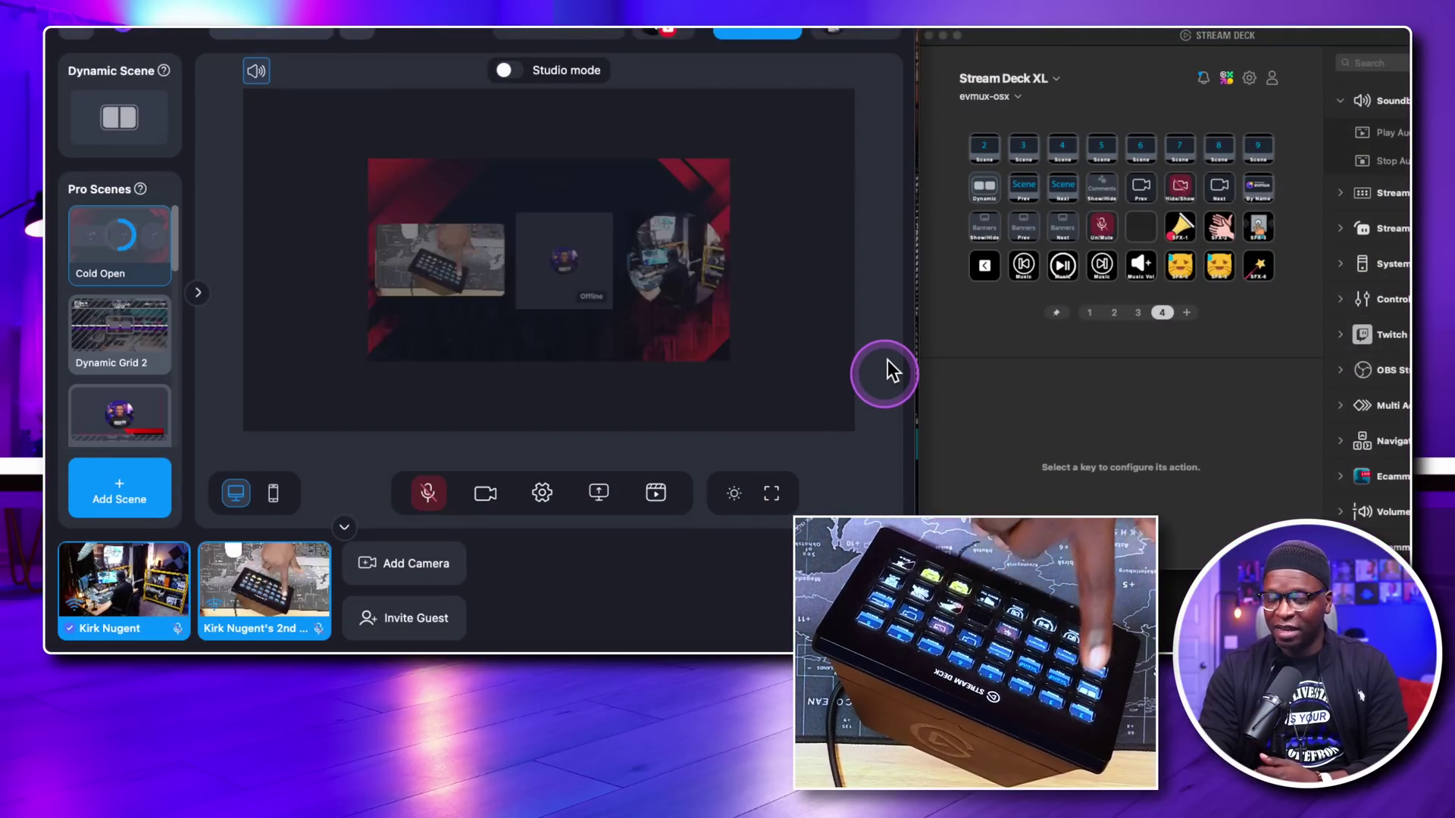
click(889, 361)
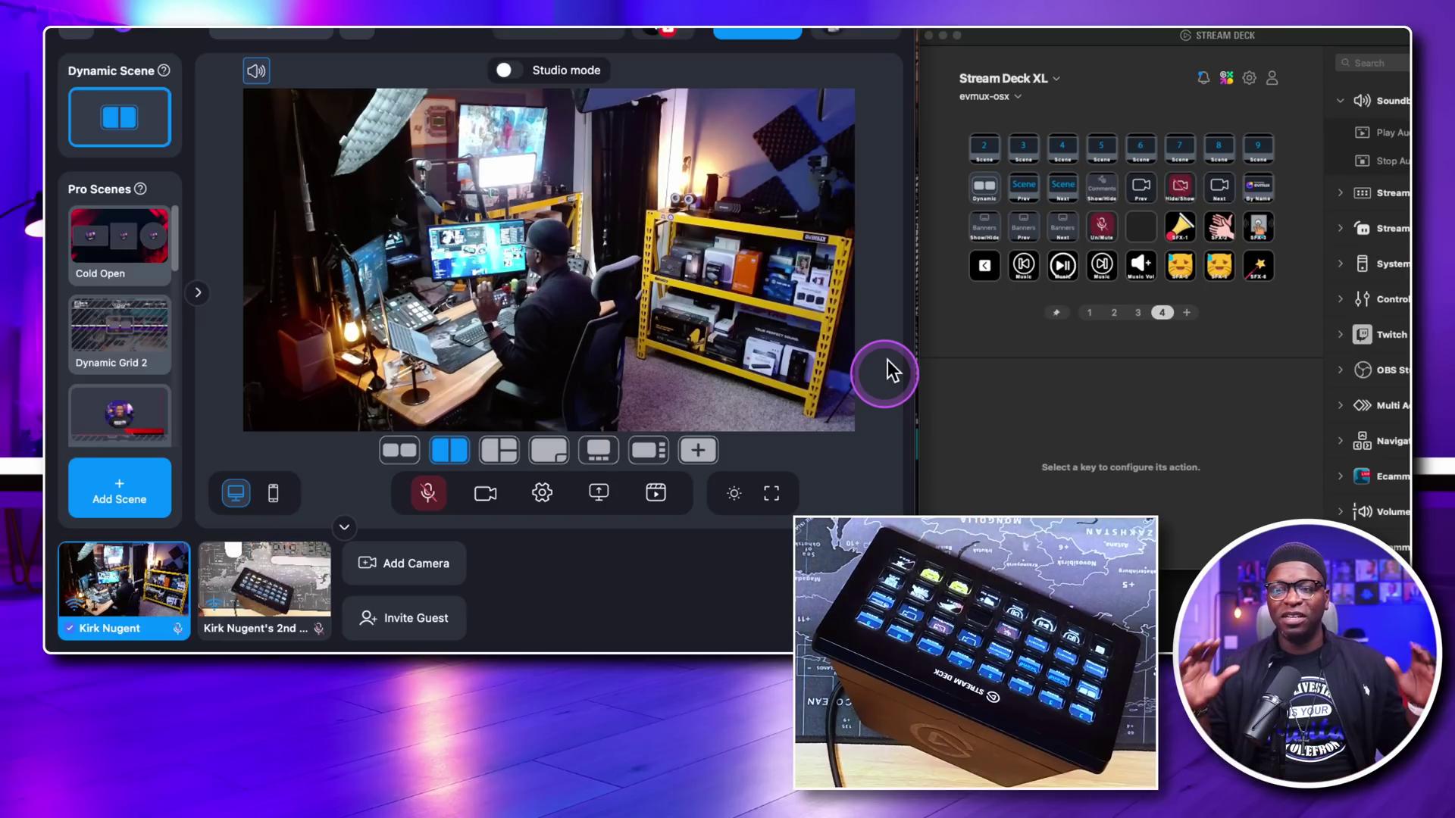